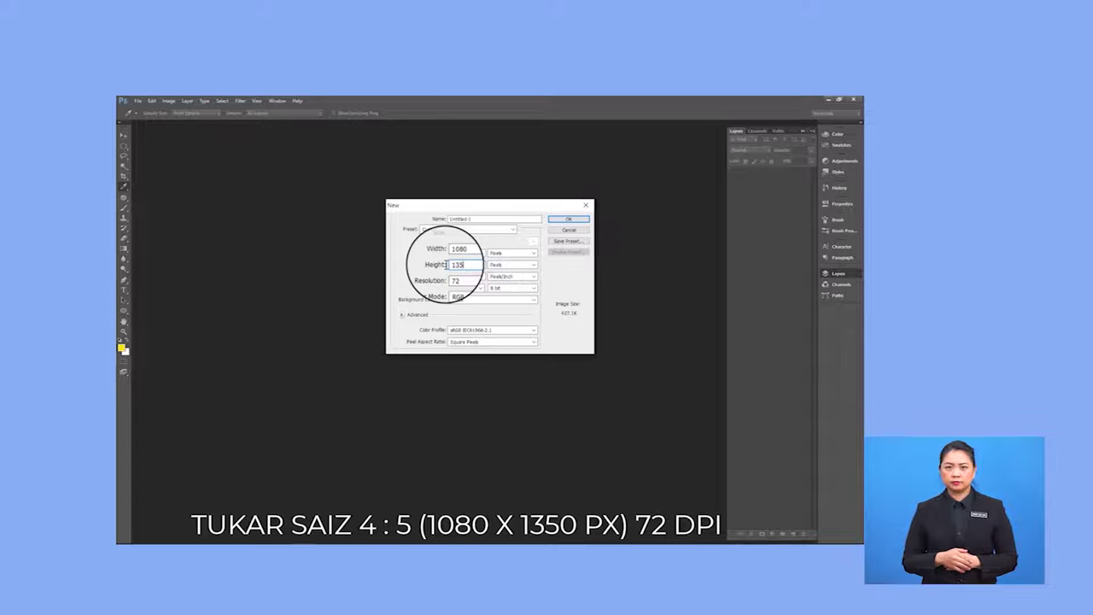
Create a new document 1080 pixels wide and 1350 pixels high at 72 pixels/inch.
{"action": "key", "text": "Tab"}
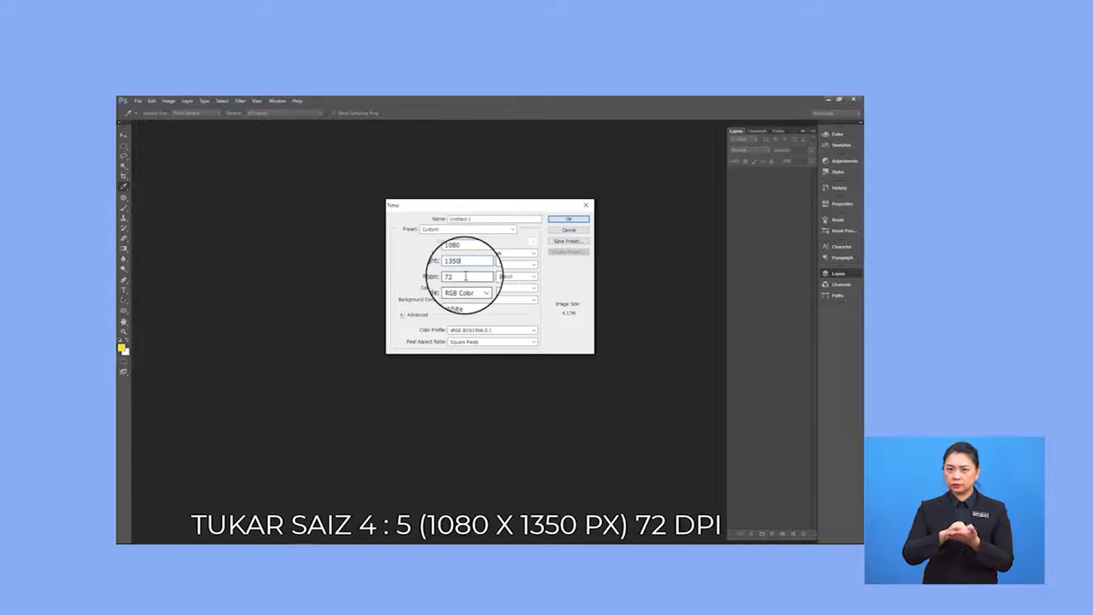
{"action": "left_click", "coordinate": [568, 219]}
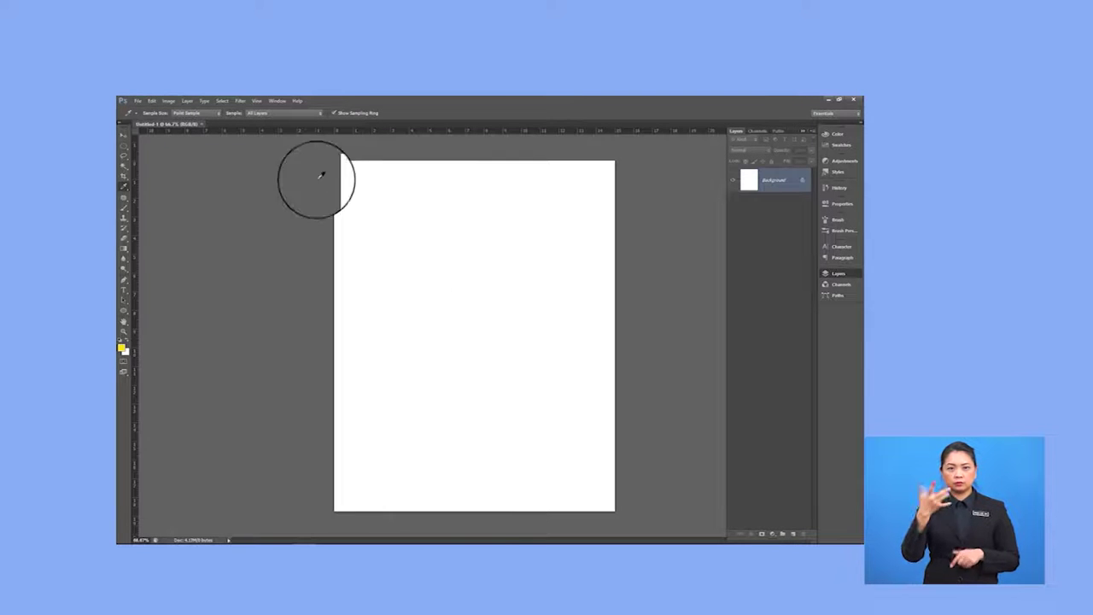
Add a Solid Color fill layer above the background in turquoise 33ffcc.
{"action": "left_click", "coordinate": [772, 534]}
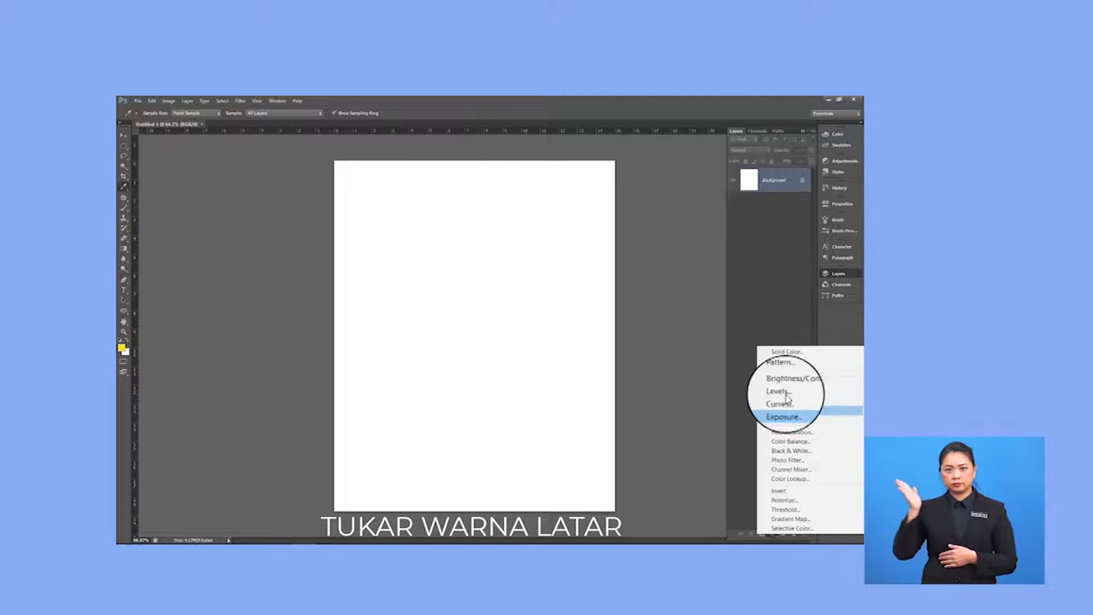
{"action": "left_click", "coordinate": [787, 353]}
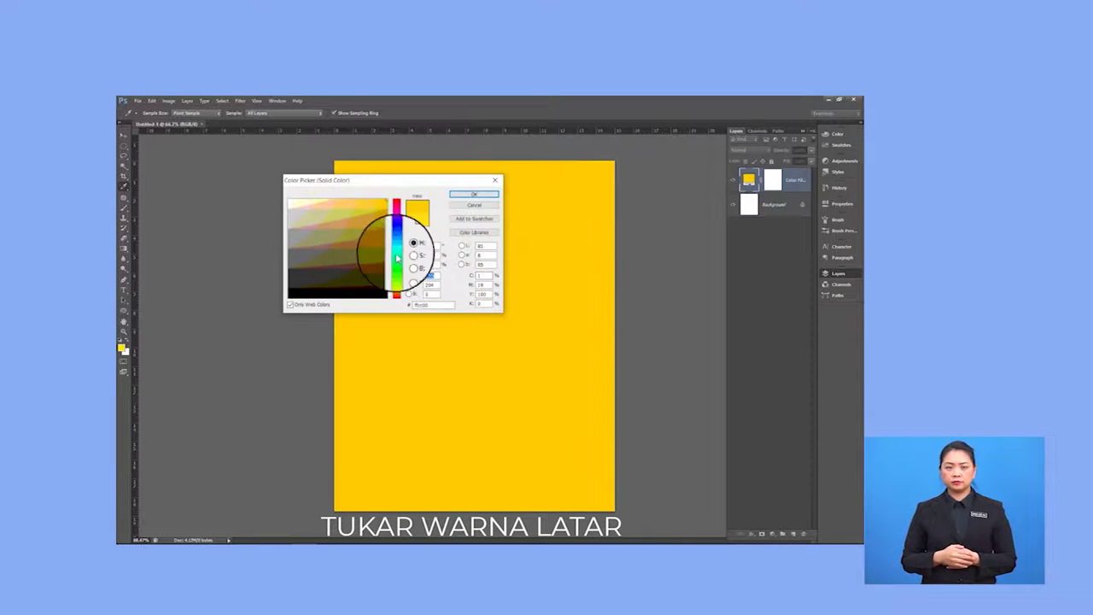
{"action": "left_click", "coordinate": [398, 256]}
{"action": "left_click", "coordinate": [362, 202]}
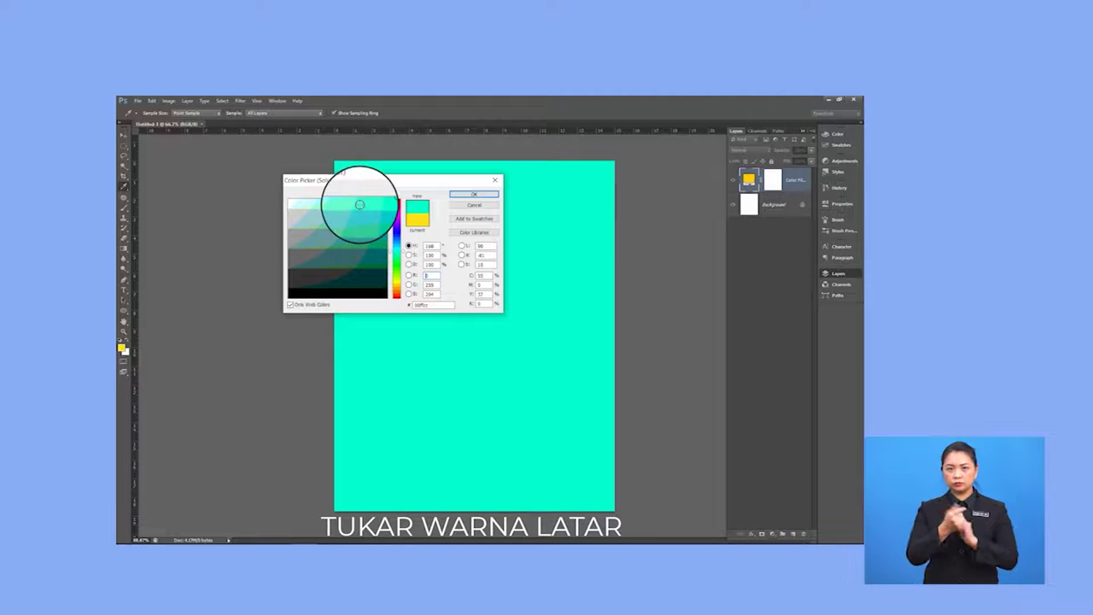
{"action": "left_click", "coordinate": [360, 204]}
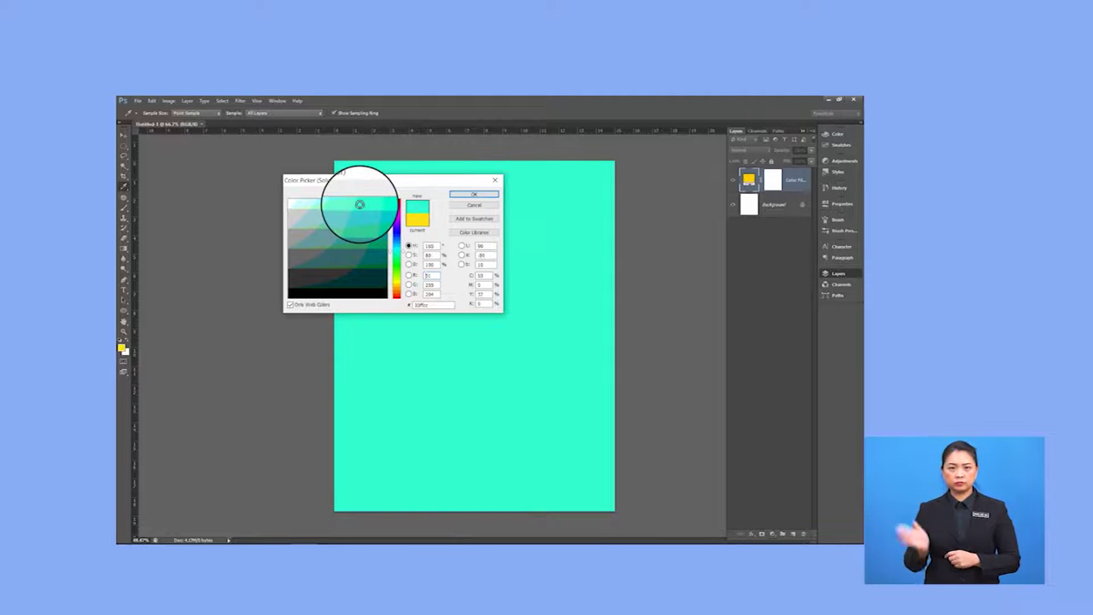
{"action": "left_click", "coordinate": [474, 192]}
Add a new layer and paint a soft white glow in the middle of the canvas with a greatly enlarged brush.
{"action": "left_click", "coordinate": [794, 534]}
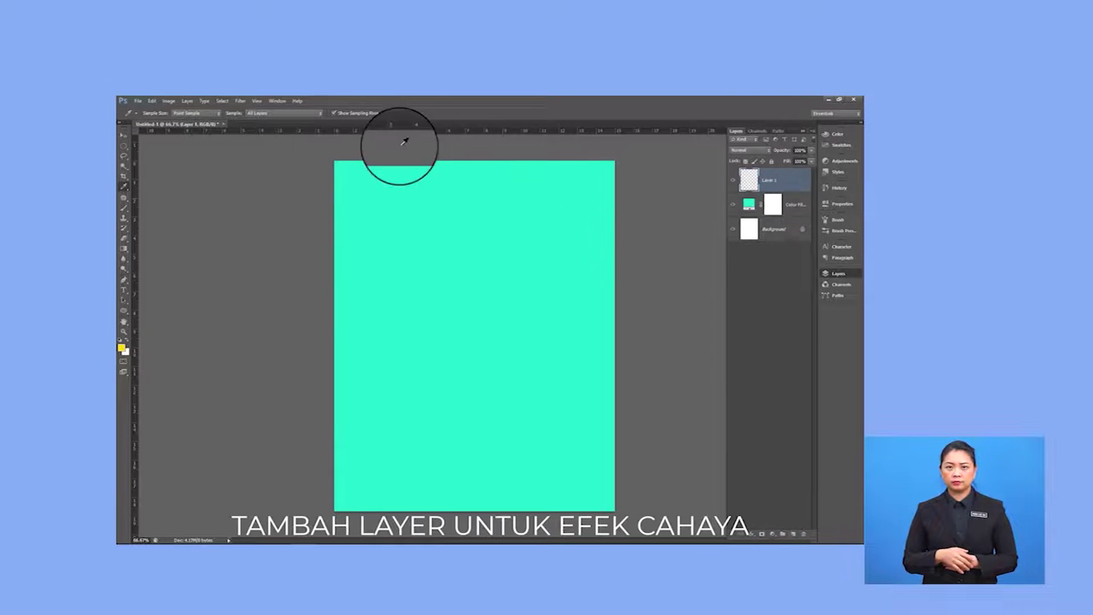
{"action": "left_click", "coordinate": [125, 209]}
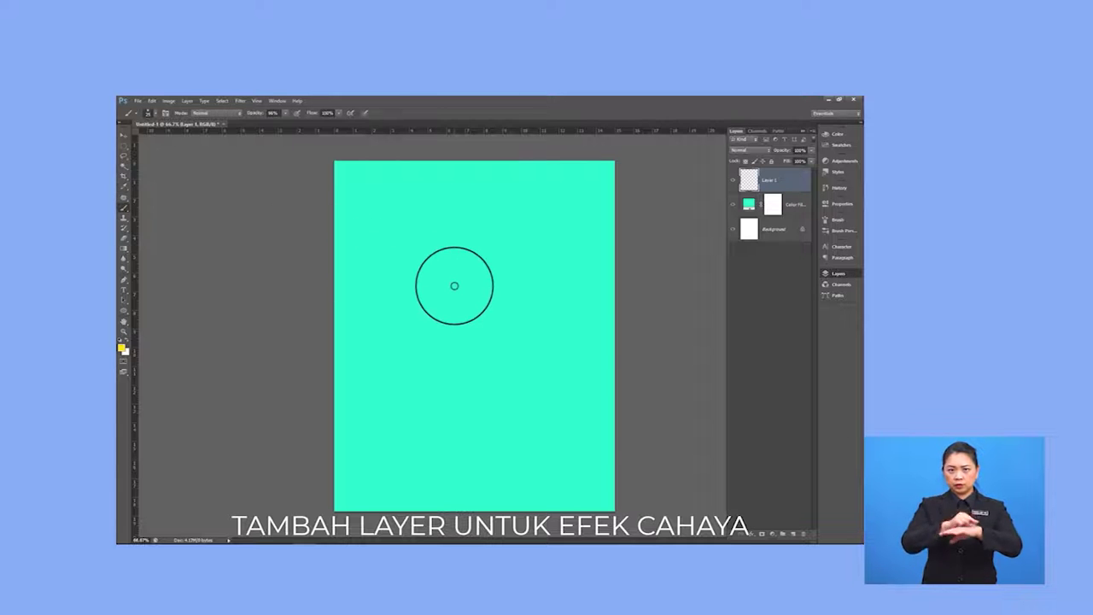
{"action": "key", "text": "]"}
{"action": "key", "text": "]"}
{"action": "key", "text": "]"}
{"action": "key", "text": "]"}
{"action": "key", "text": "]"}
{"action": "left_click", "coordinate": [470, 318]}
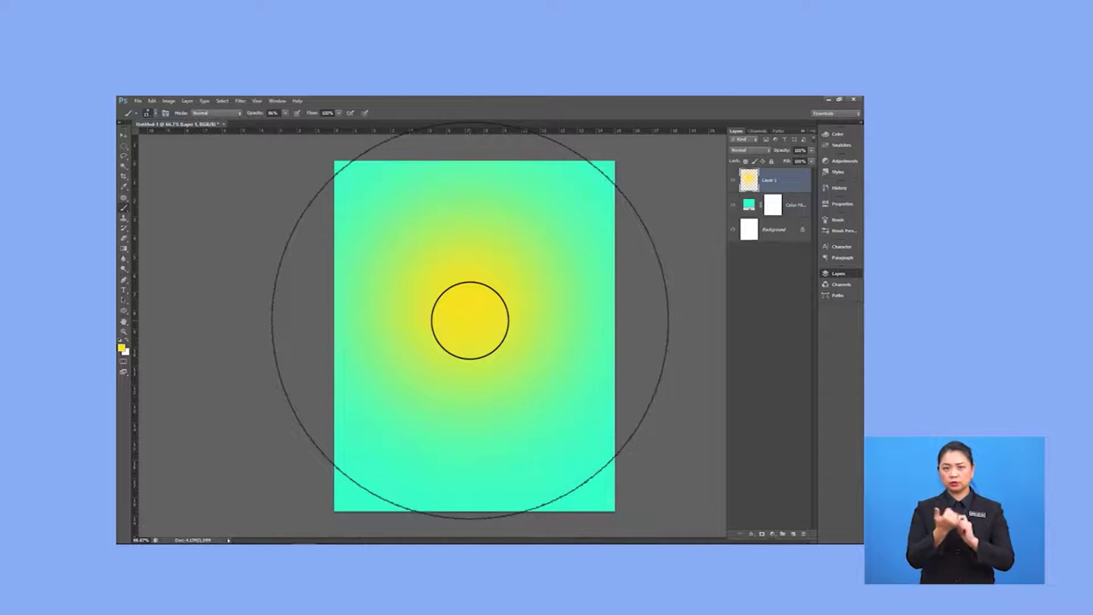
{"action": "key", "text": "ctrl+z"}
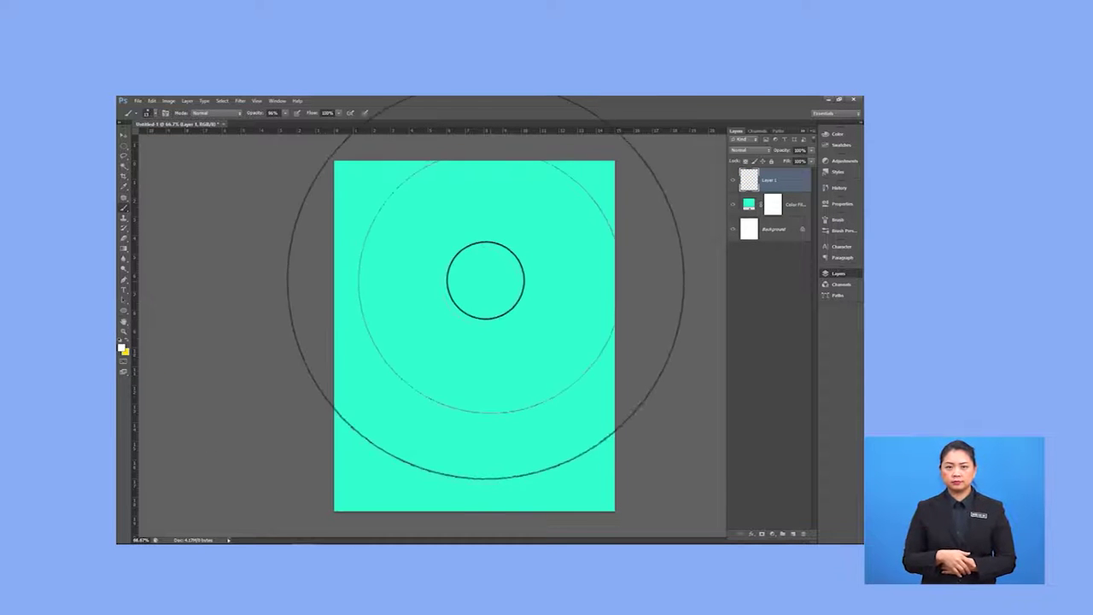
{"action": "left_click", "coordinate": [474, 284]}
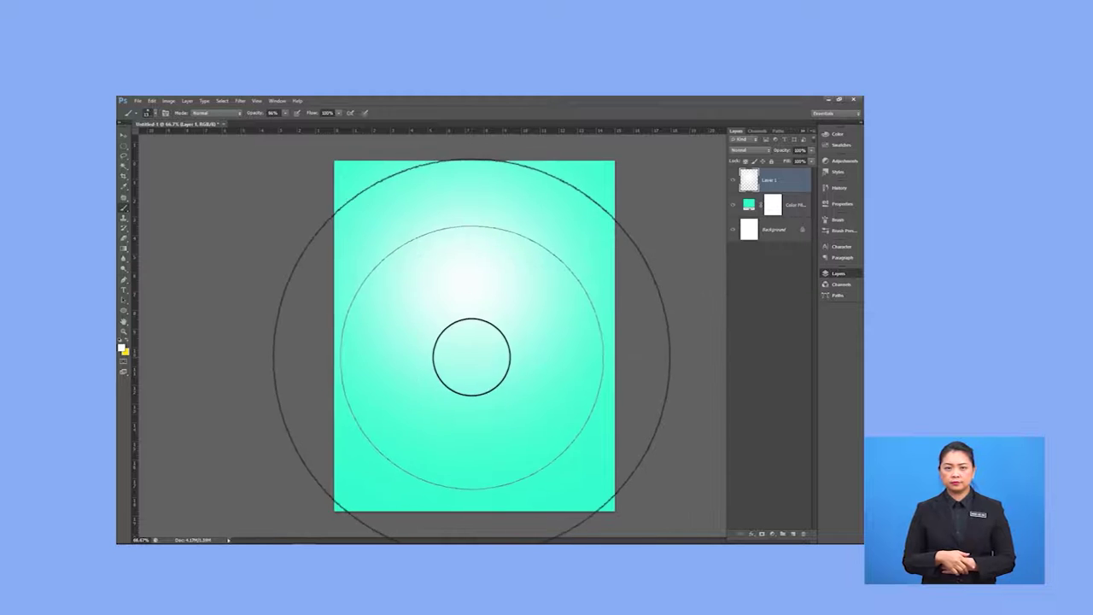
{"action": "left_click", "coordinate": [469, 333]}
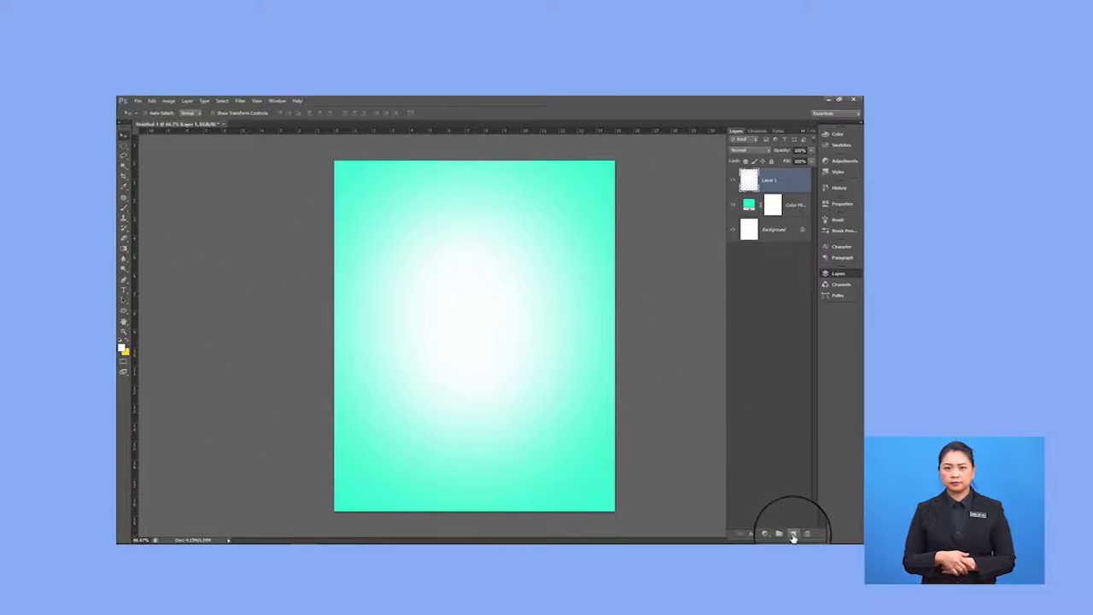
Place the image Nanas.jpg into the document, shifted slightly up and left of the canvas centre.
{"action": "left_click", "coordinate": [138, 101]}
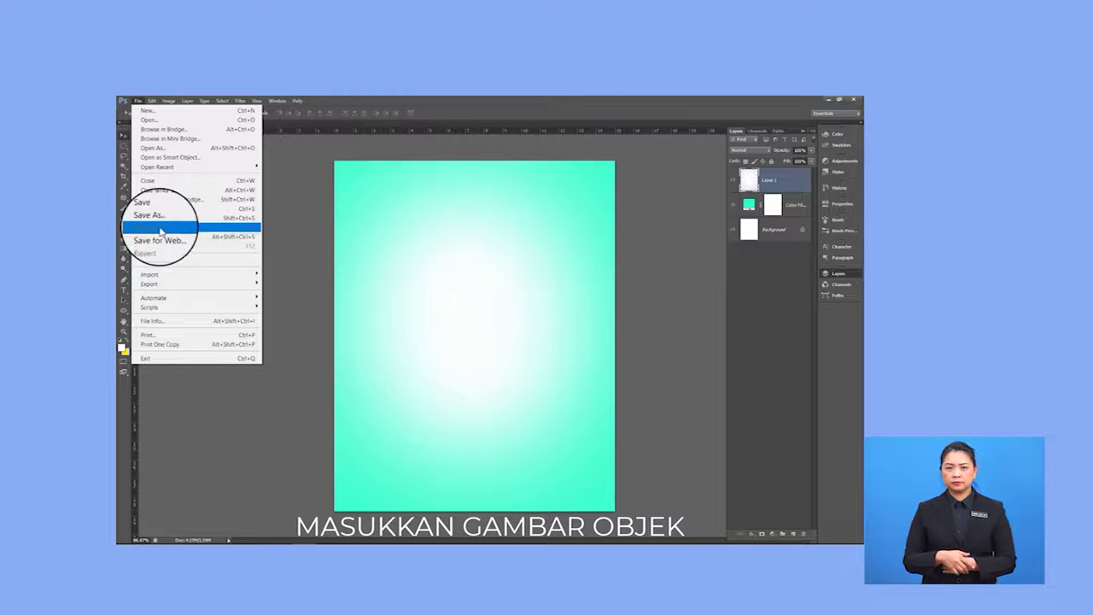
{"action": "left_click", "coordinate": [155, 263]}
{"action": "left_click", "coordinate": [436, 210]}
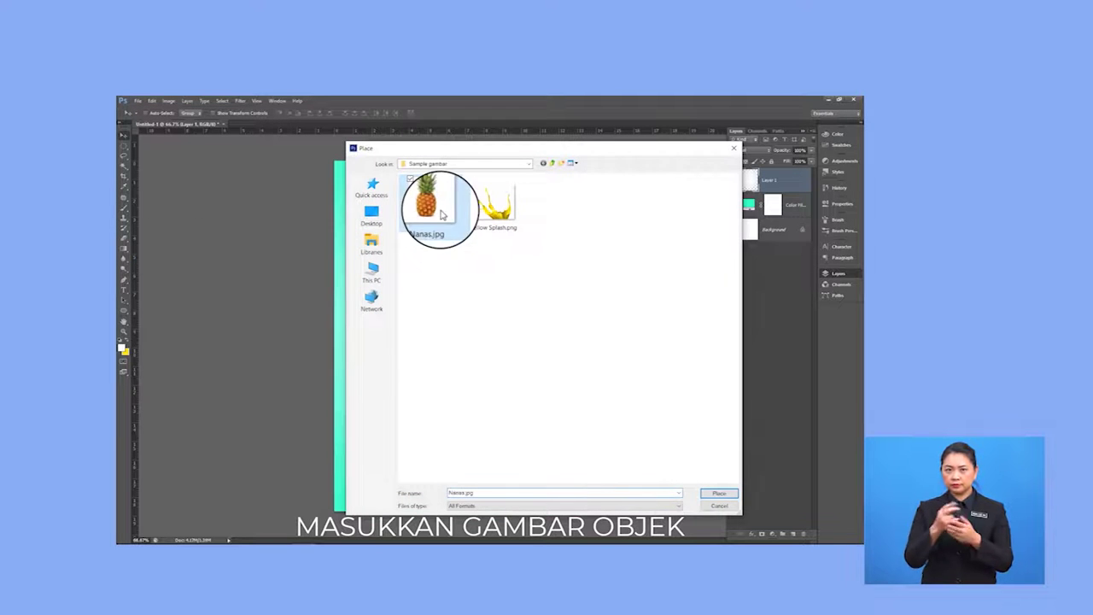
{"action": "left_click", "coordinate": [719, 493]}
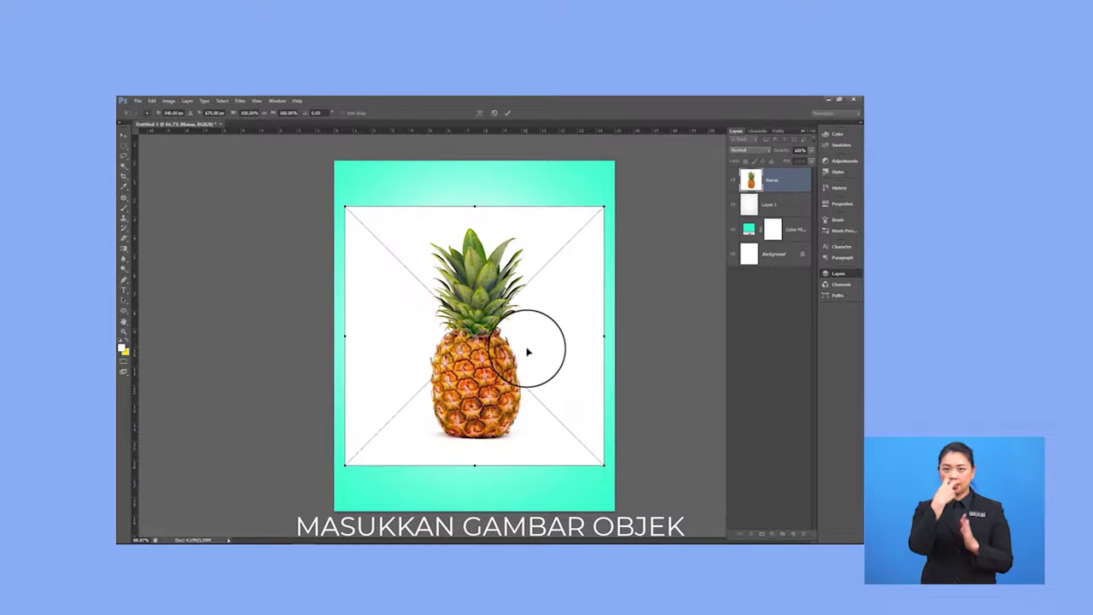
{"action": "left_click_drag", "start_coordinate": [519, 340], "coordinate": [513, 334]}
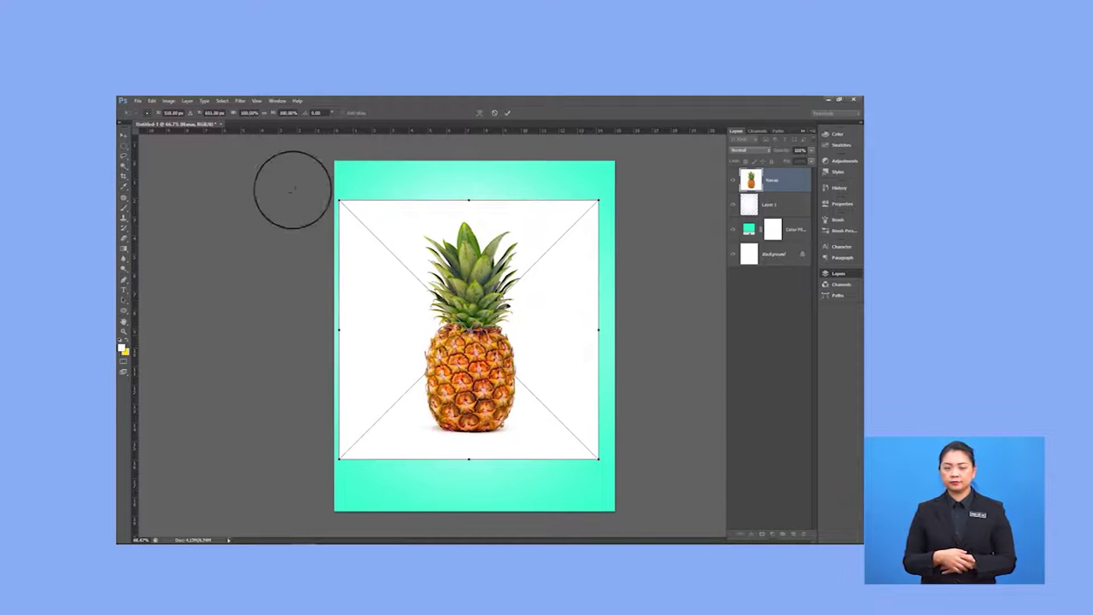
{"action": "key", "text": "Return"}
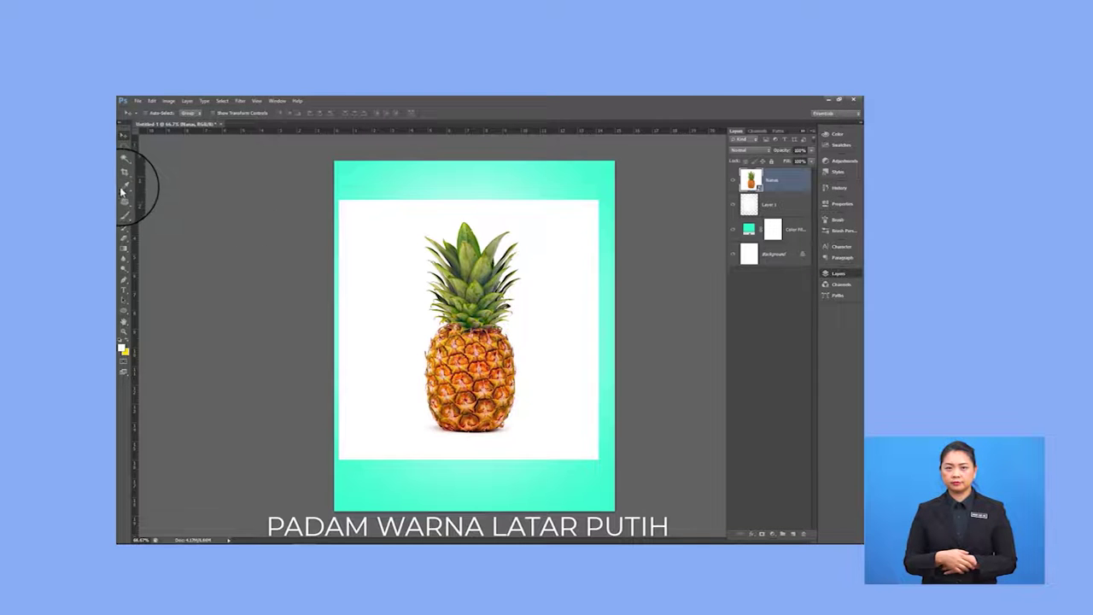
Rasterize the pineapple layer and delete its white background with the Magic Wand tool.
{"action": "left_click", "coordinate": [123, 169]}
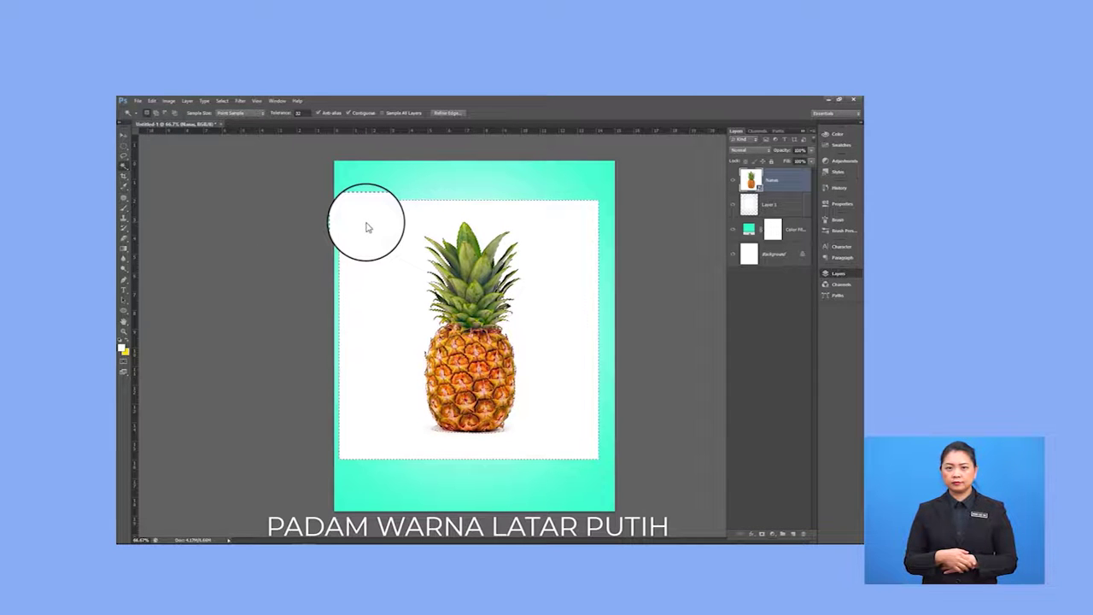
{"action": "left_click", "coordinate": [367, 227]}
{"action": "left_click", "coordinate": [496, 263]}
{"action": "right_click", "coordinate": [766, 193]}
{"action": "left_click", "coordinate": [773, 282]}
{"action": "left_click", "coordinate": [536, 239]}
{"action": "key", "text": "Delete"}
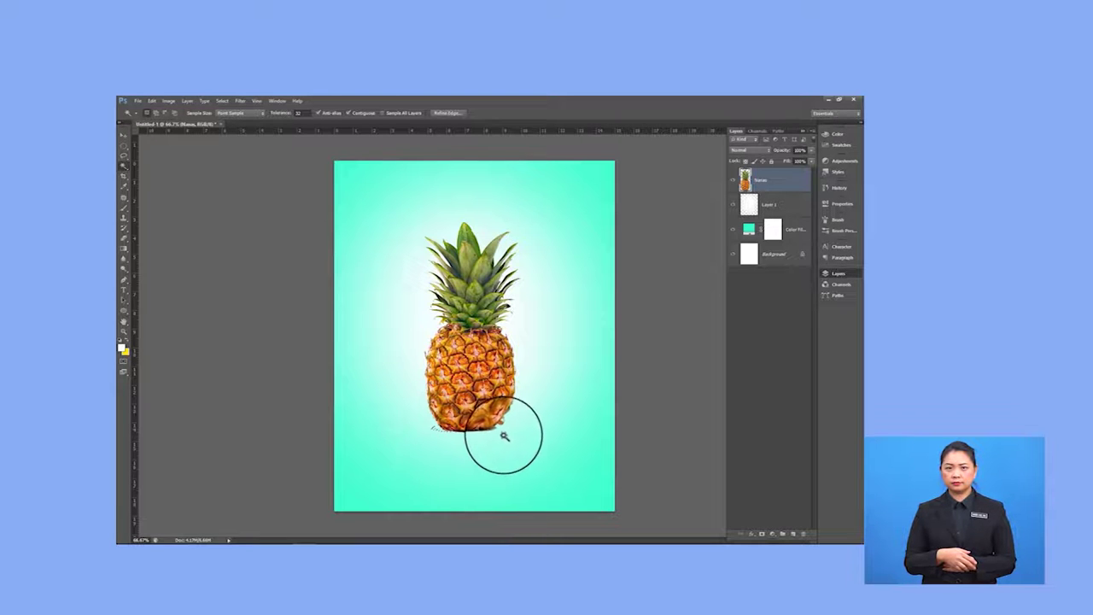
Scale the pineapple up to about 136% and position it in the lower middle of the canvas.
{"action": "left_click", "coordinate": [123, 135]}
{"action": "left_click_drag", "start_coordinate": [465, 275], "coordinate": [464, 318]}
{"action": "key", "text": "ctrl+t"}
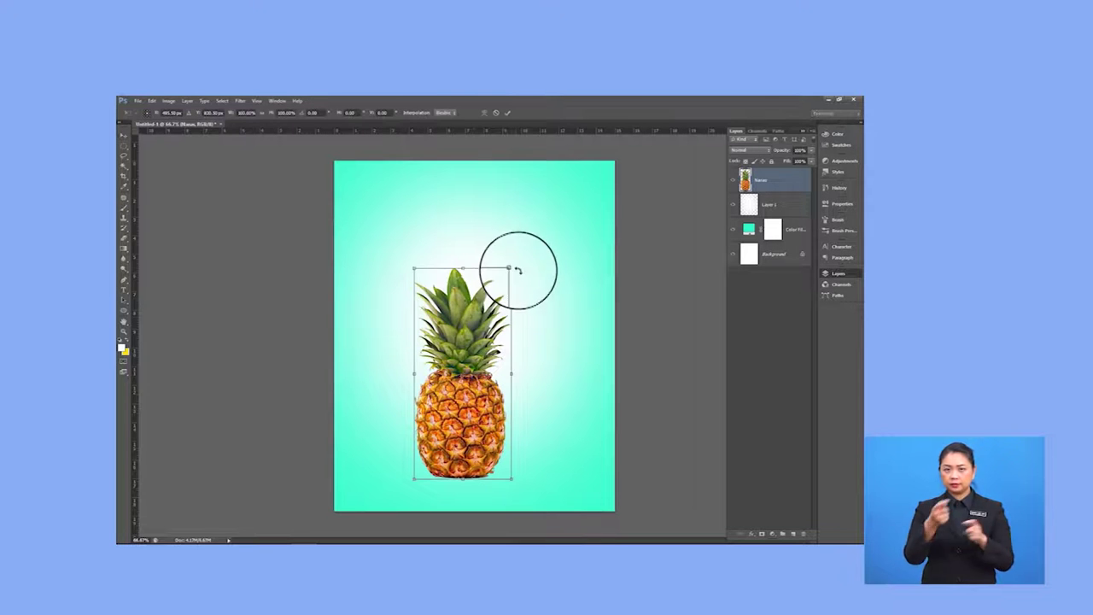
{"action": "left_click_drag", "start_coordinate": [511, 268], "coordinate": [547, 193]}
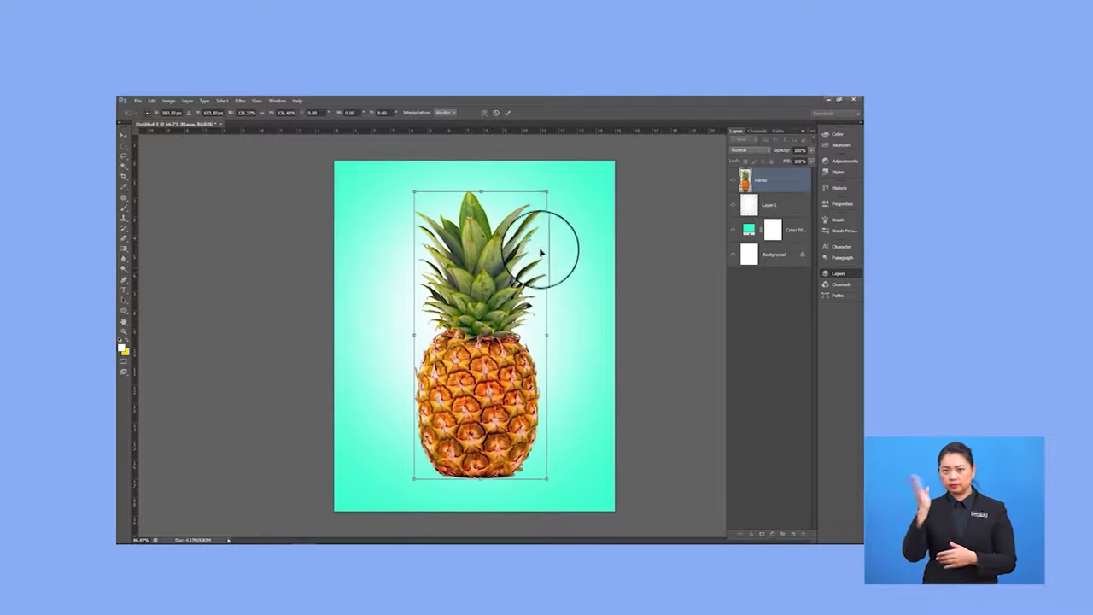
{"action": "left_click_drag", "start_coordinate": [531, 299], "coordinate": [515, 329]}
{"action": "key", "text": "Return"}
Outline the pineapple above its base with the Pen tool, curving the path across the lower body and running it up around the leaves.
{"action": "left_click", "coordinate": [123, 279]}
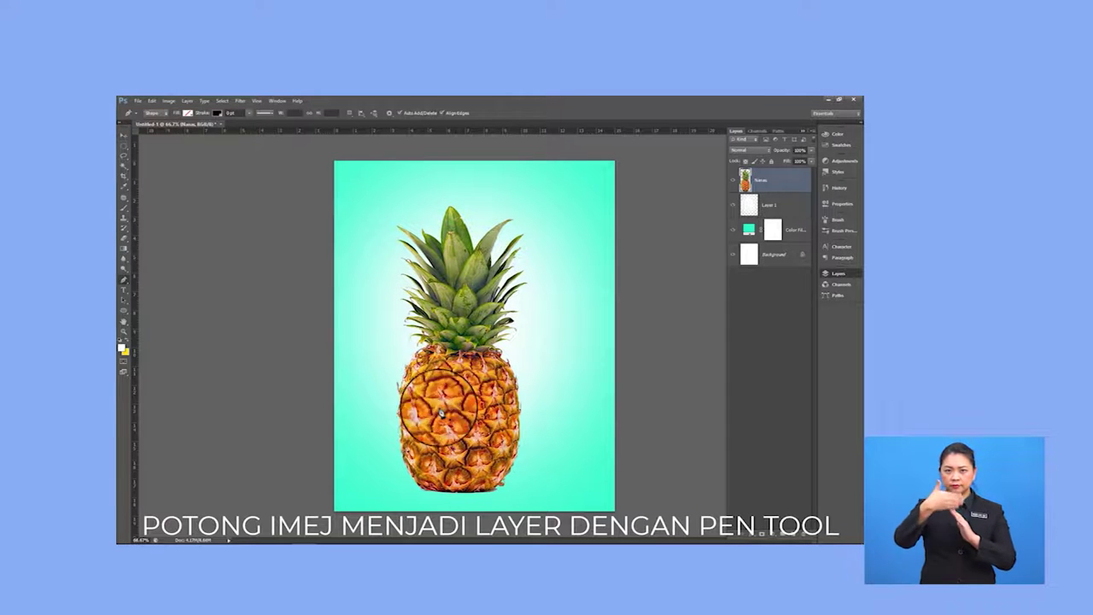
{"action": "left_click", "coordinate": [532, 439]}
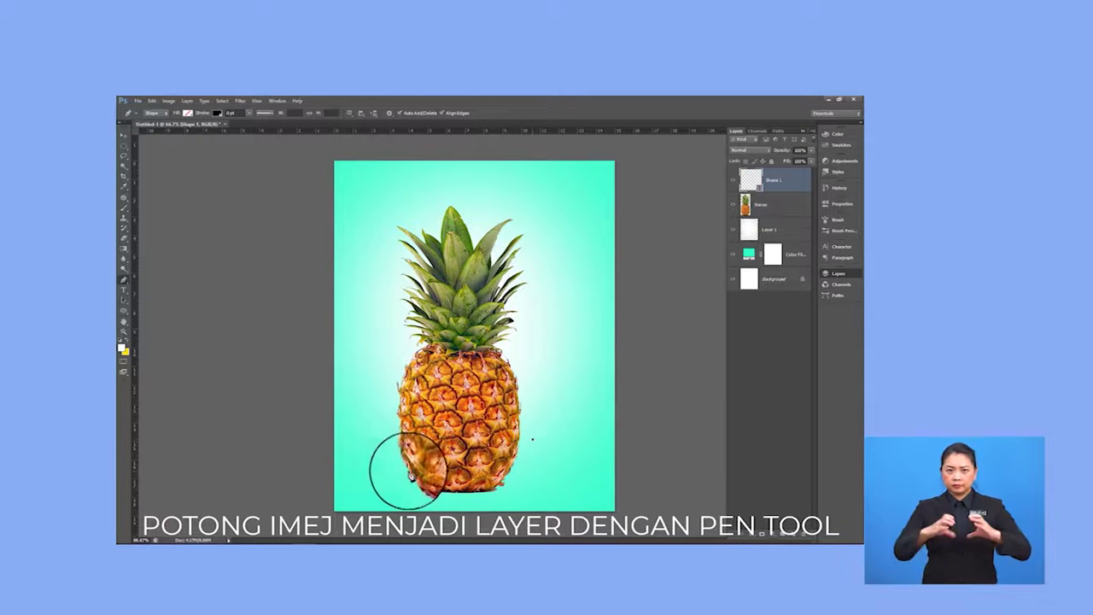
{"action": "left_click_drag", "start_coordinate": [412, 478], "coordinate": [376, 465]}
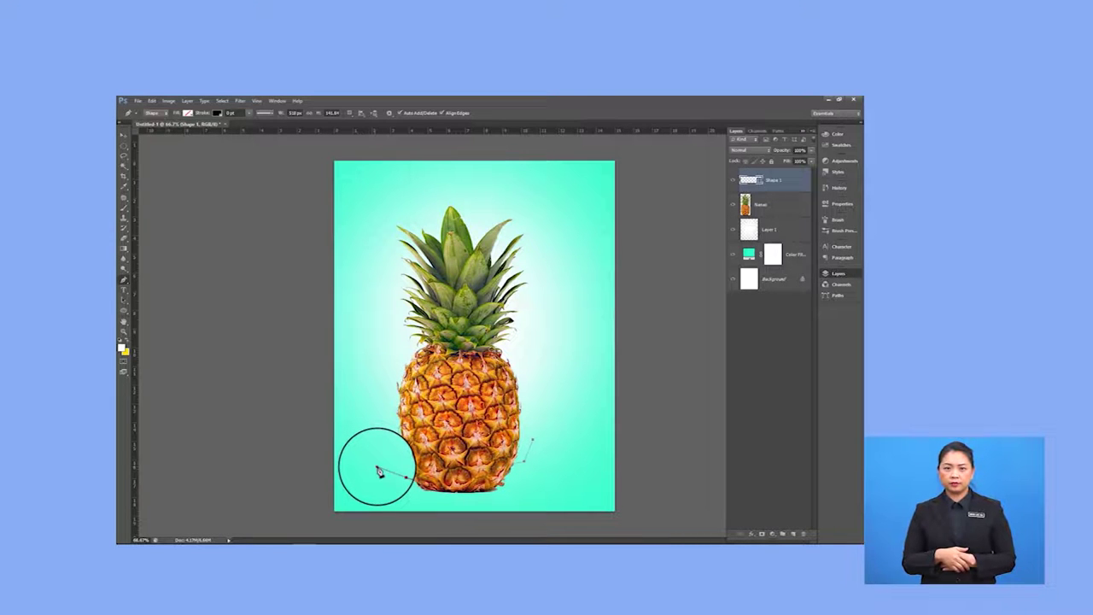
{"action": "left_click_drag", "start_coordinate": [376, 457], "coordinate": [351, 422]}
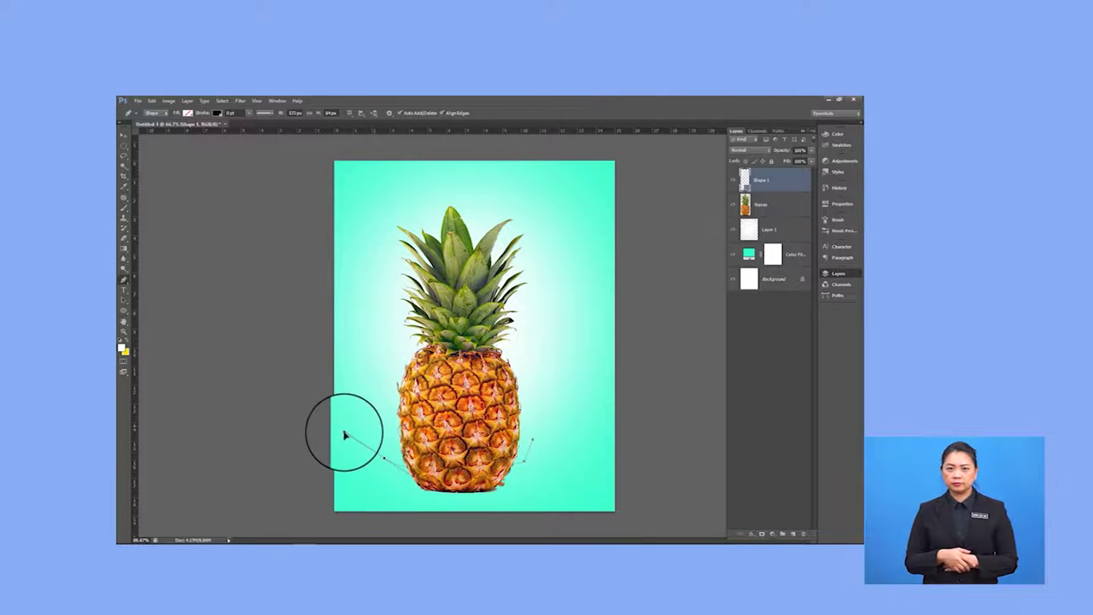
{"action": "left_click", "coordinate": [386, 464], "text": "alt"}
{"action": "left_click", "coordinate": [374, 342]}
{"action": "left_click", "coordinate": [378, 232]}
{"action": "left_click", "coordinate": [412, 189]}
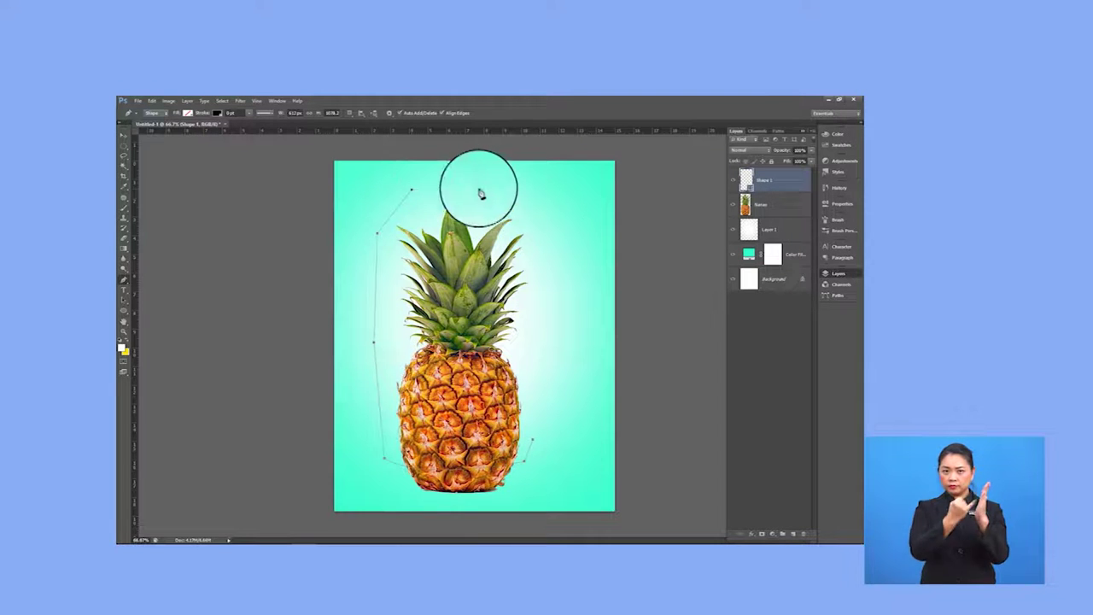
Turn the pen path into a selection and cut the enclosed upper part out of the pineapple layer.
{"action": "right_click", "coordinate": [531, 447]}
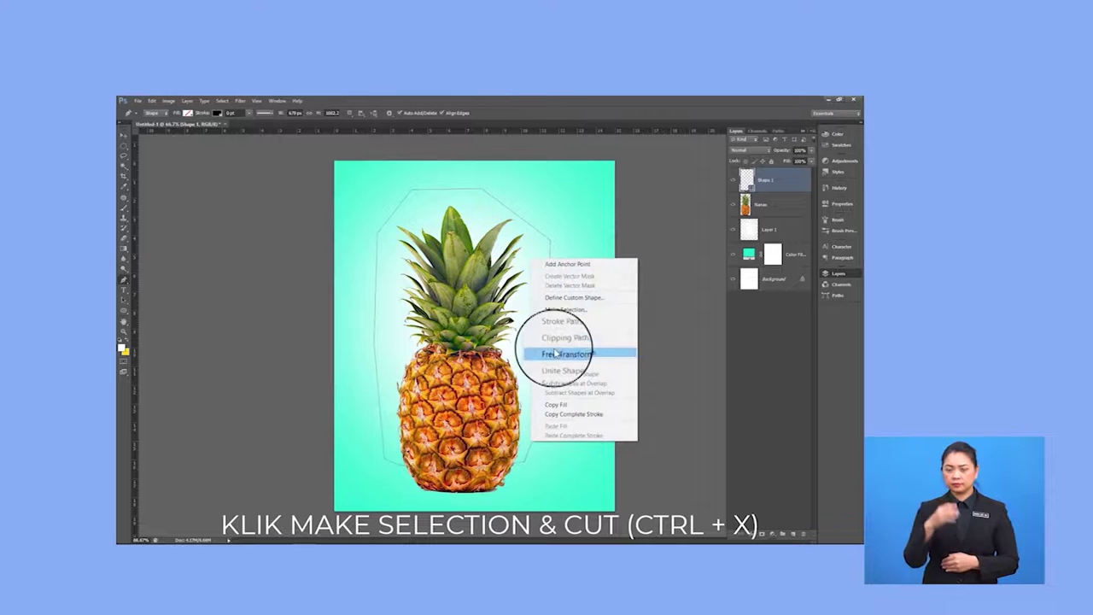
{"action": "left_click", "coordinate": [559, 311]}
{"action": "left_click", "coordinate": [525, 234]}
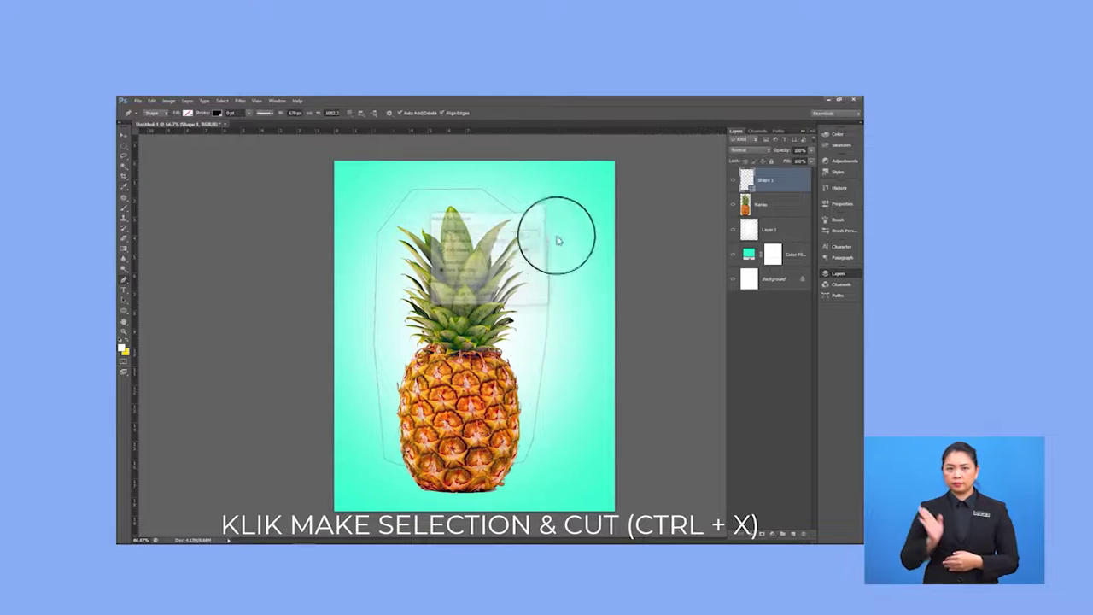
{"action": "left_click", "coordinate": [779, 209]}
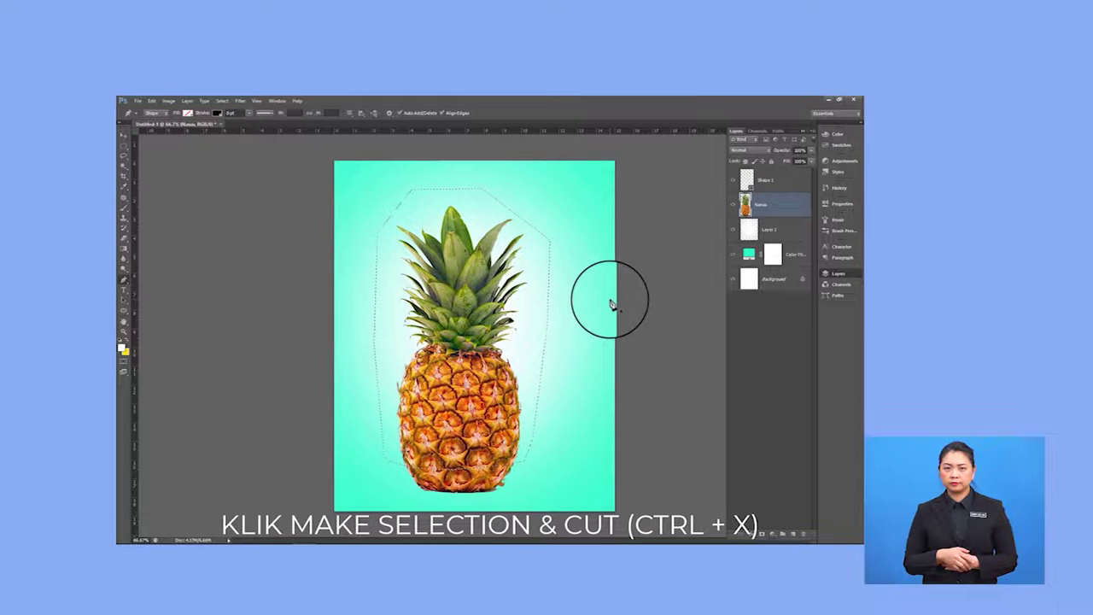
{"action": "key", "text": "ctrl+x"}
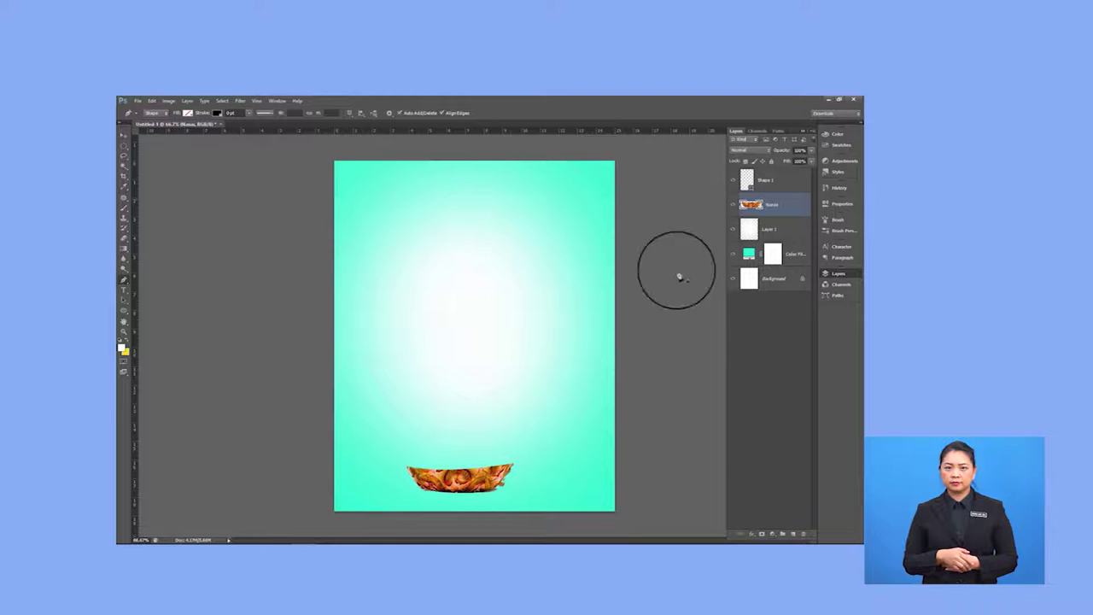
Paste the cut upper part as its own layer and place it slightly above the pineapple's base, leaving a narrow gap.
{"action": "key", "text": "ctrl+v"}
{"action": "left_click", "coordinate": [122, 138]}
{"action": "left_click_drag", "start_coordinate": [454, 401], "coordinate": [439, 386]}
Delete the Shape 1 layer that holds the pen outline.
{"action": "left_click", "coordinate": [773, 181]}
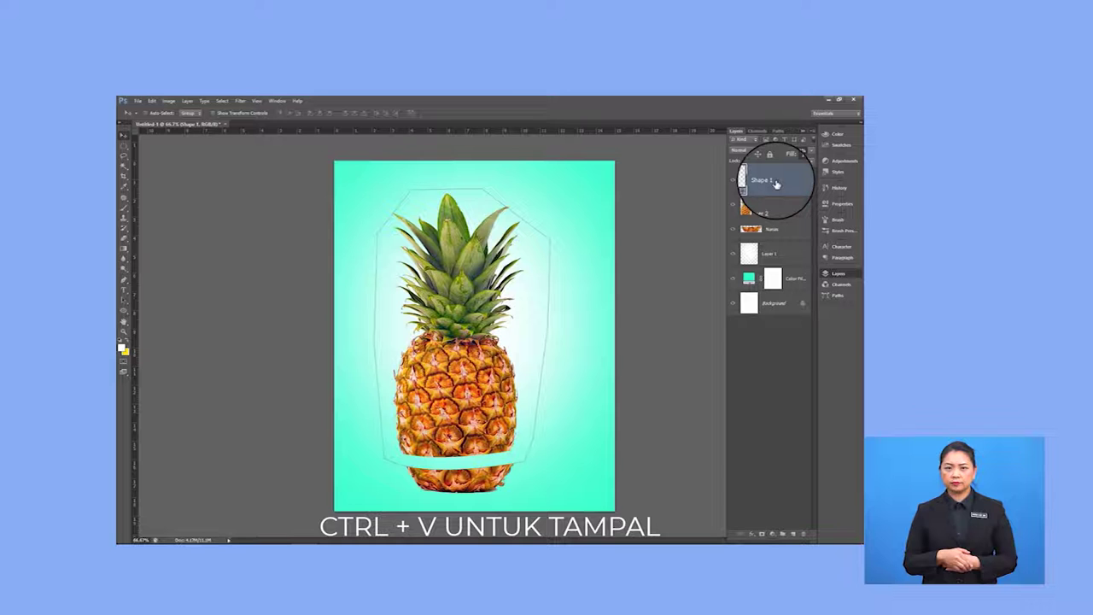
{"action": "left_click_drag", "start_coordinate": [549, 307], "coordinate": [551, 277]}
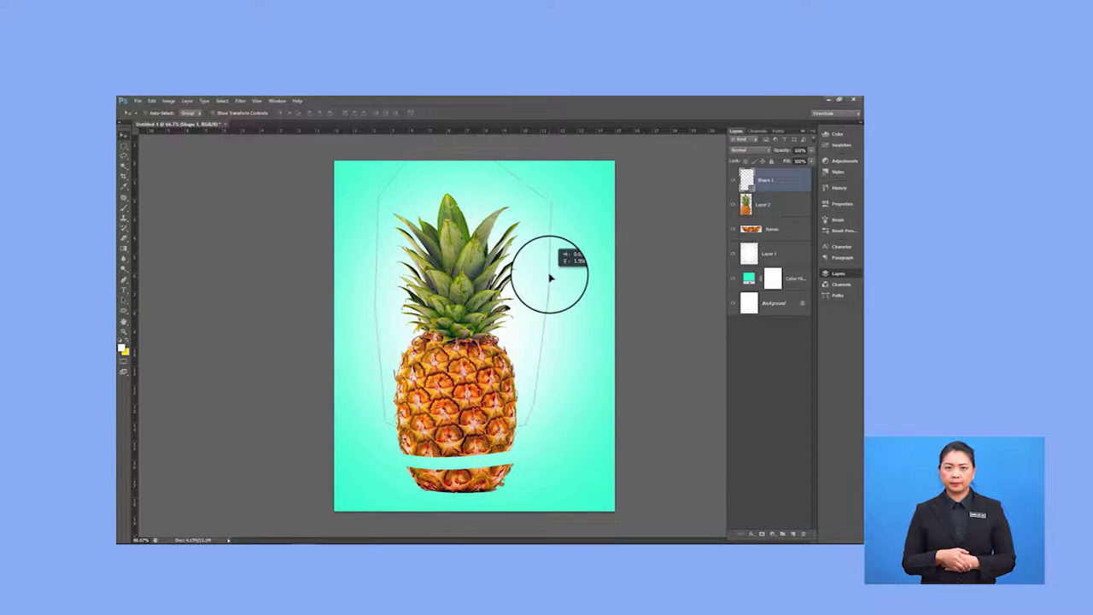
{"action": "right_click", "coordinate": [531, 393]}
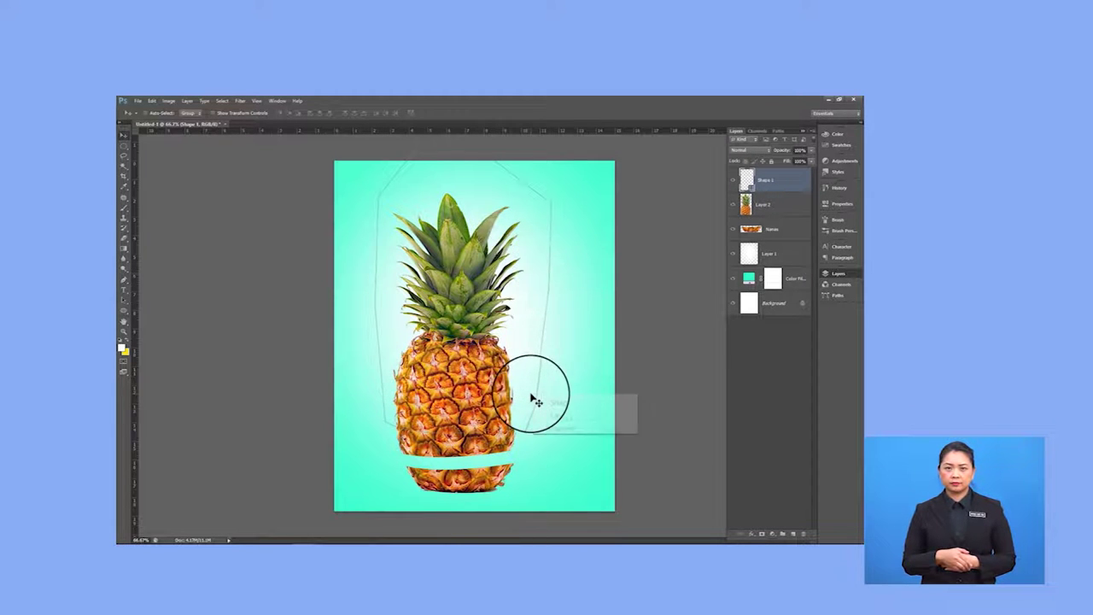
{"action": "left_click", "coordinate": [547, 398]}
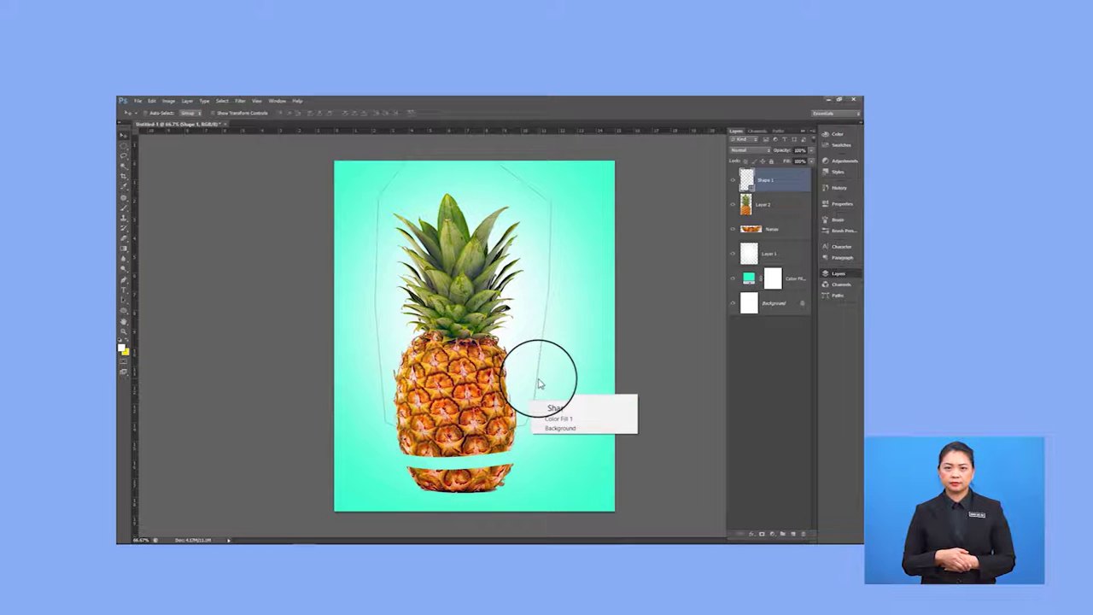
{"action": "key", "text": "Delete"}
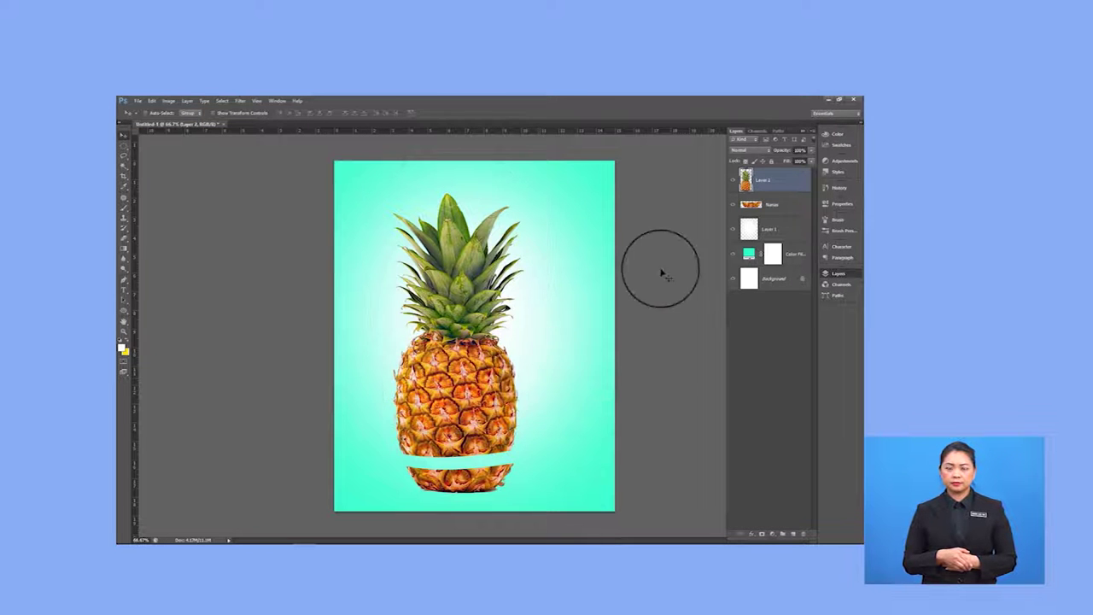
Outline the pineapple with the Pen tool from a curve across its lower body, leaving a thin slice below, up and around the leaves.
{"action": "left_click", "coordinate": [125, 282]}
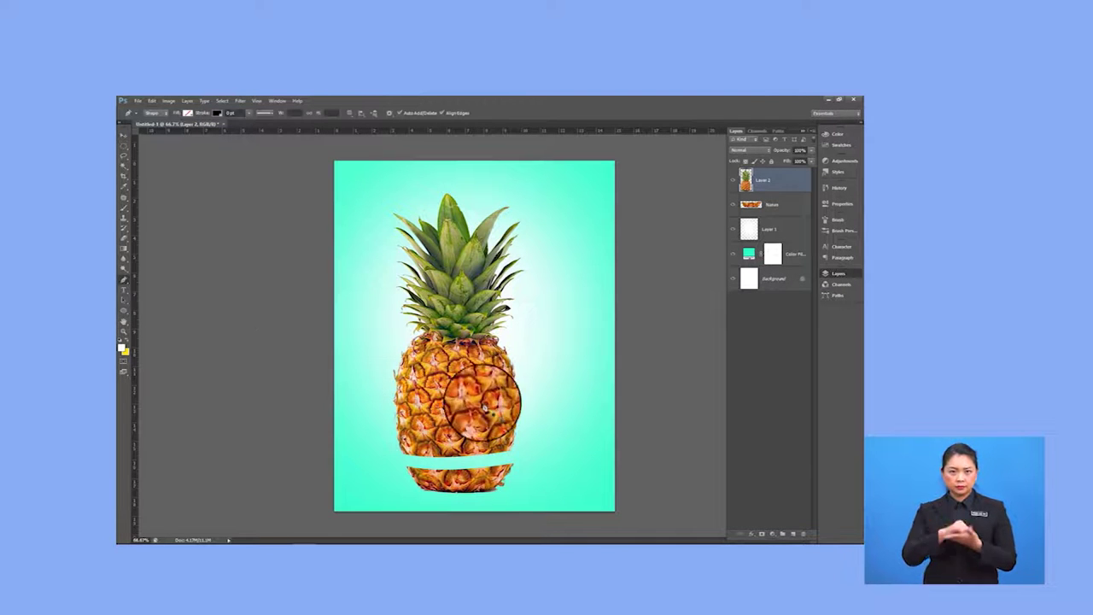
{"action": "left_click", "coordinate": [530, 419]}
{"action": "left_click_drag", "start_coordinate": [376, 427], "coordinate": [324, 396]}
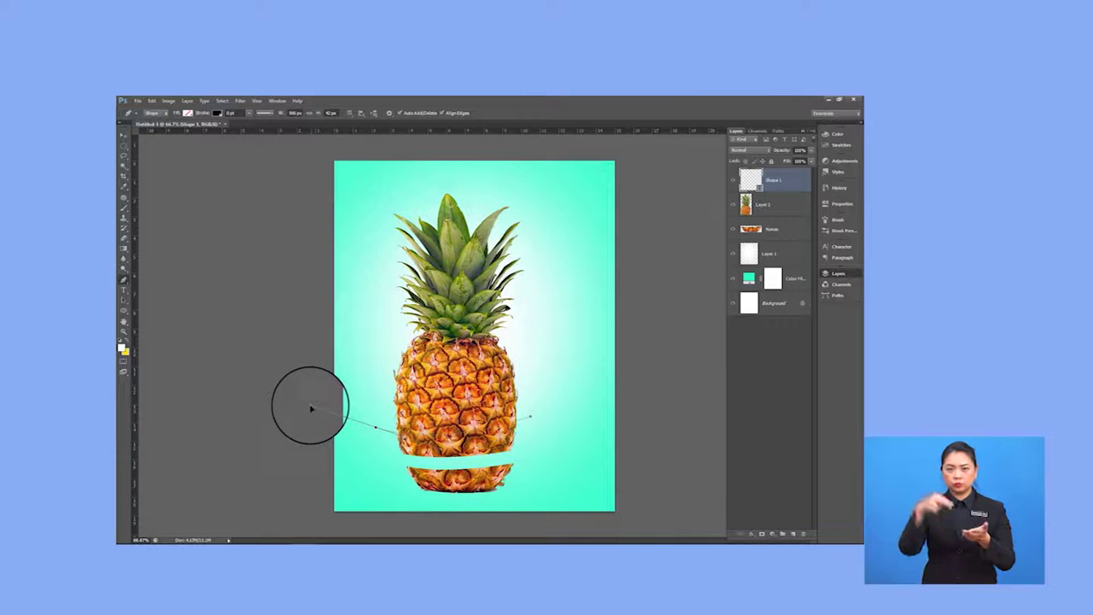
{"action": "left_click_drag", "start_coordinate": [296, 406], "coordinate": [296, 405]}
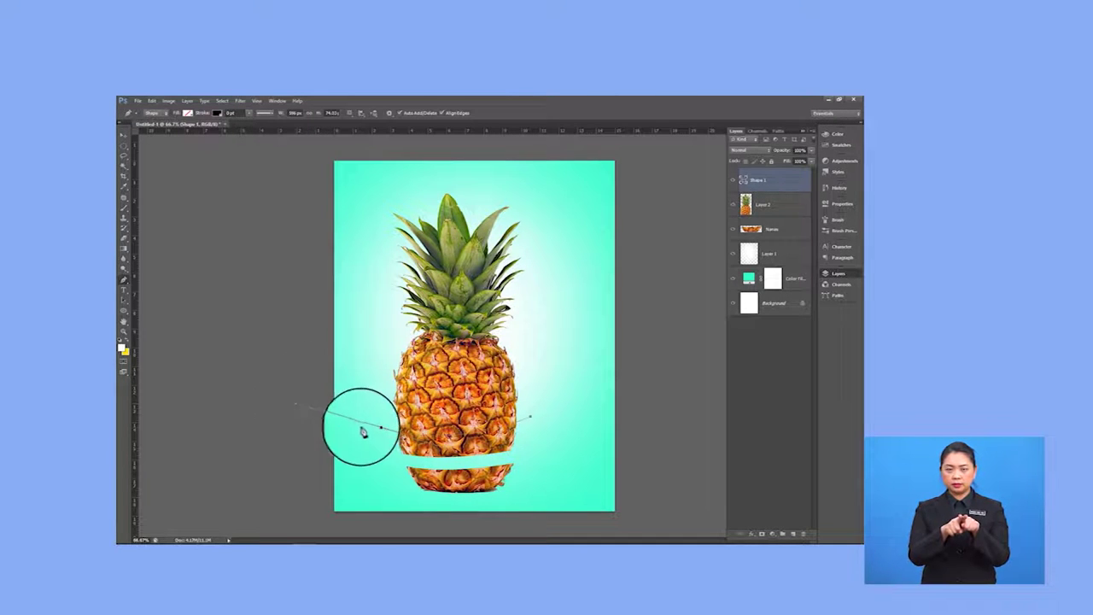
{"action": "left_click", "coordinate": [376, 429], "text": "alt"}
{"action": "left_click", "coordinate": [374, 381]}
{"action": "left_click", "coordinate": [383, 321]}
{"action": "left_click", "coordinate": [366, 247]}
{"action": "left_click", "coordinate": [386, 183]}
{"action": "left_click", "coordinate": [455, 174]}
{"action": "left_click", "coordinate": [535, 192]}
{"action": "left_click", "coordinate": [531, 277]}
{"action": "left_click", "coordinate": [531, 421]}
Convert the pen outline into a selection and cut the enclosed pineapple part out of Layer 2.
{"action": "right_click", "coordinate": [528, 402]}
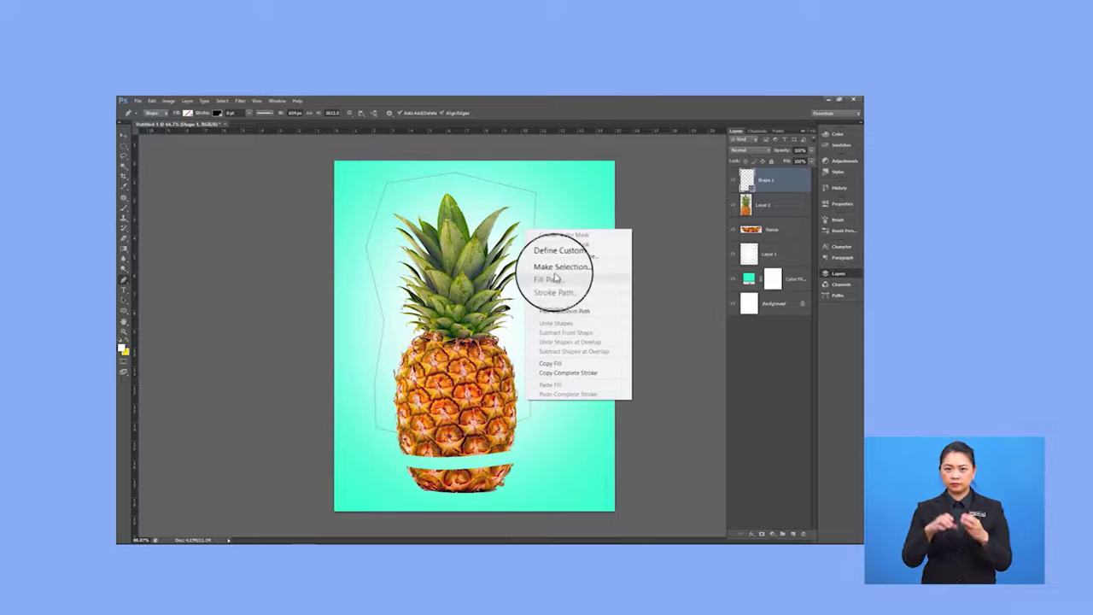
{"action": "left_click", "coordinate": [559, 266]}
{"action": "left_click", "coordinate": [527, 229]}
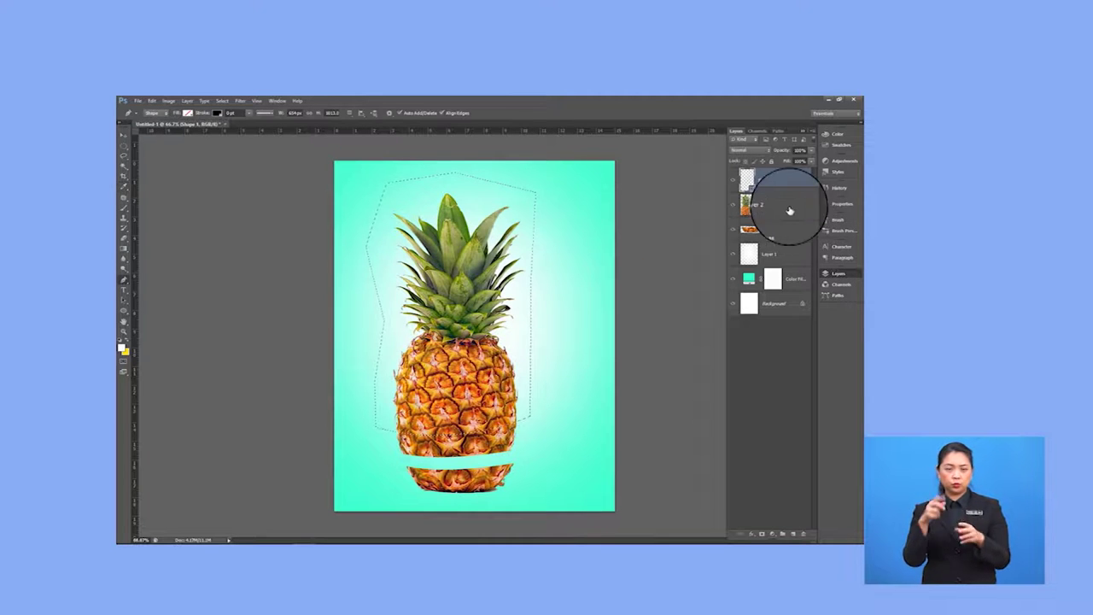
{"action": "left_click", "coordinate": [790, 211]}
{"action": "key", "text": "Delete"}
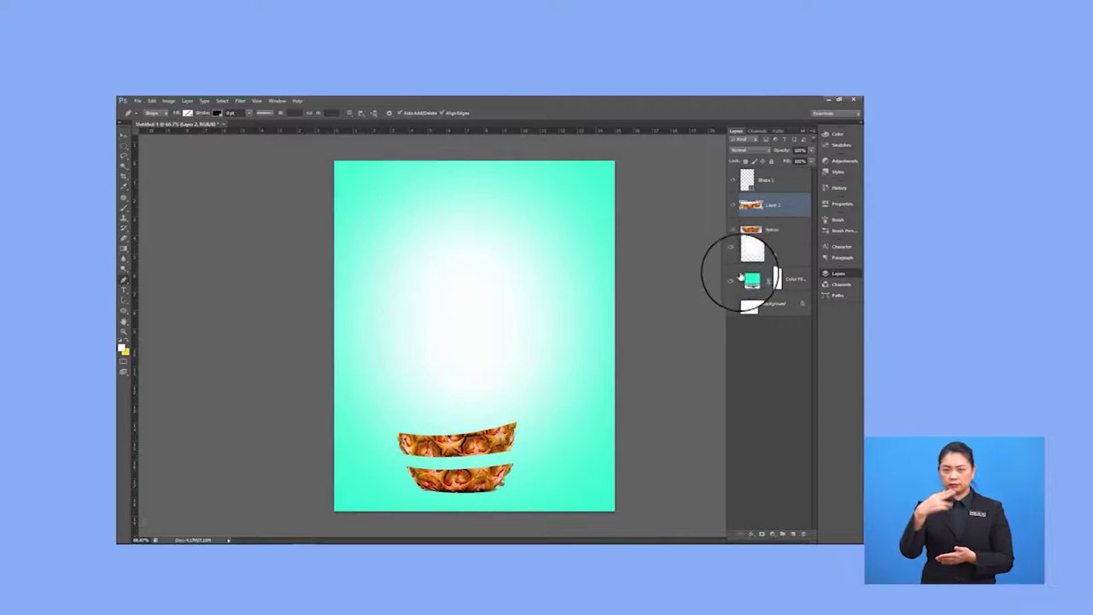
Delete the Shape 1 layer, paste the cut part as its own layer, and align it above the second slice with a narrow gap.
{"action": "left_click", "coordinate": [769, 181]}
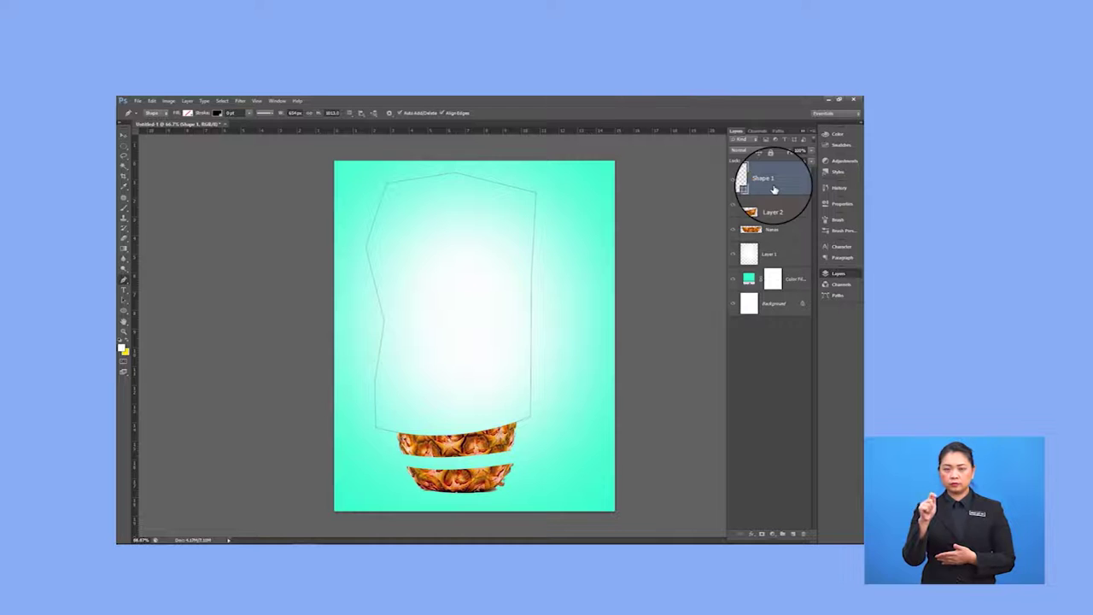
{"action": "key", "text": "Delete"}
{"action": "key", "text": "ctrl+v"}
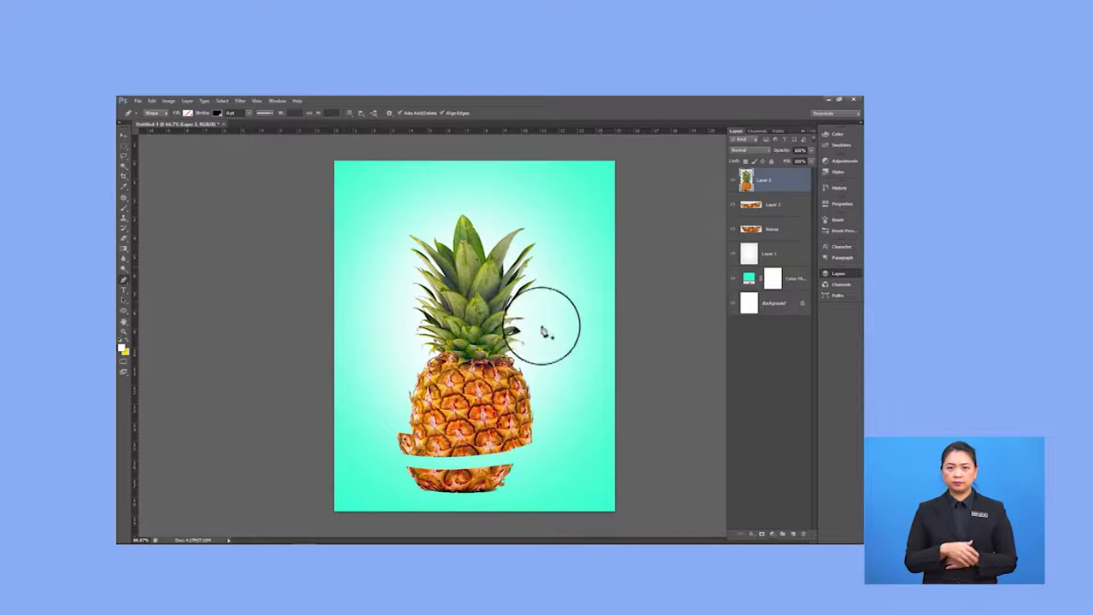
{"action": "left_click", "coordinate": [124, 137]}
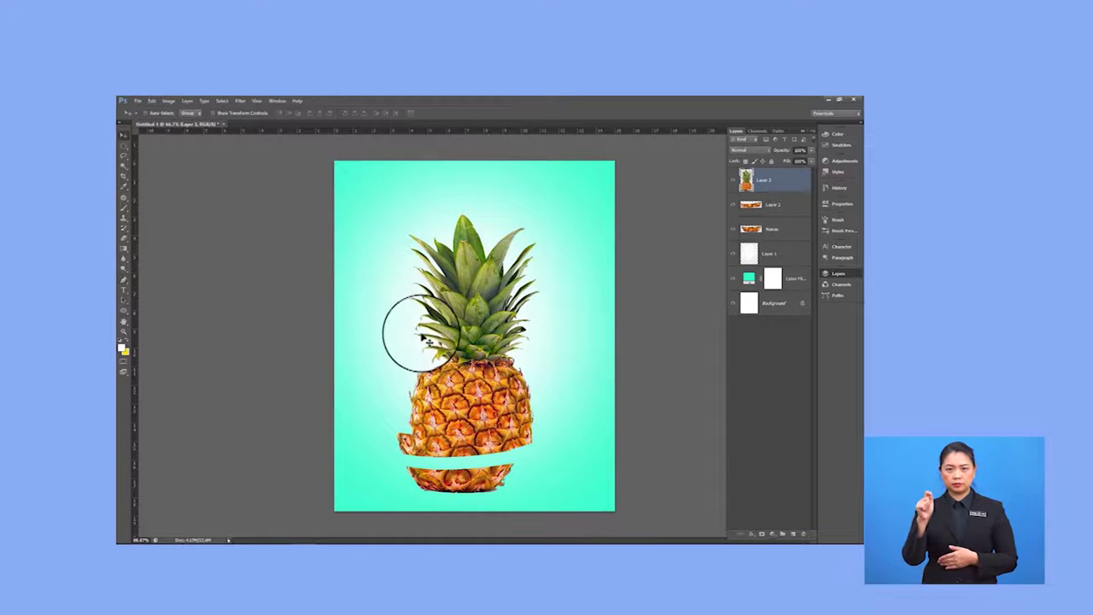
{"action": "left_click_drag", "start_coordinate": [472, 376], "coordinate": [452, 340]}
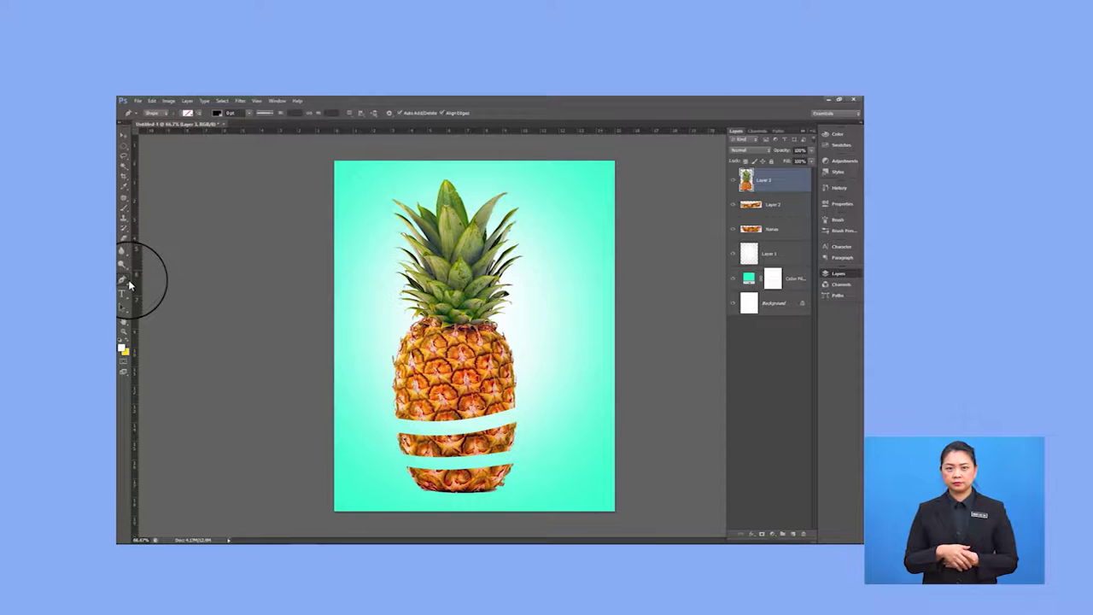
Draw a Pen outline around the top pineapple piece, curving across mid-body to leave a third slice and enclosing the leaves.
{"action": "left_click", "coordinate": [524, 376]}
{"action": "left_click_drag", "start_coordinate": [388, 408], "coordinate": [374, 379]}
{"action": "left_click", "coordinate": [367, 237]}
{"action": "left_click", "coordinate": [384, 183]}
{"action": "left_click", "coordinate": [445, 171]}
{"action": "left_click", "coordinate": [504, 181]}
{"action": "left_click", "coordinate": [537, 222]}
{"action": "left_click", "coordinate": [530, 304]}
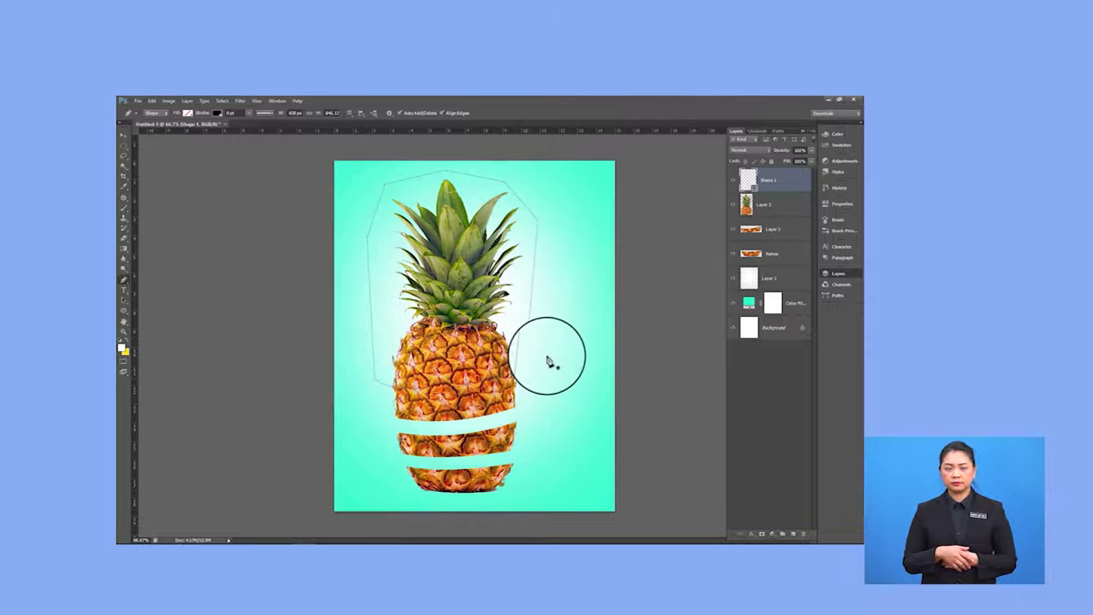
Make a selection from the new outline and cut the enclosed upper part out of Layer 3.
{"action": "right_click", "coordinate": [520, 364]}
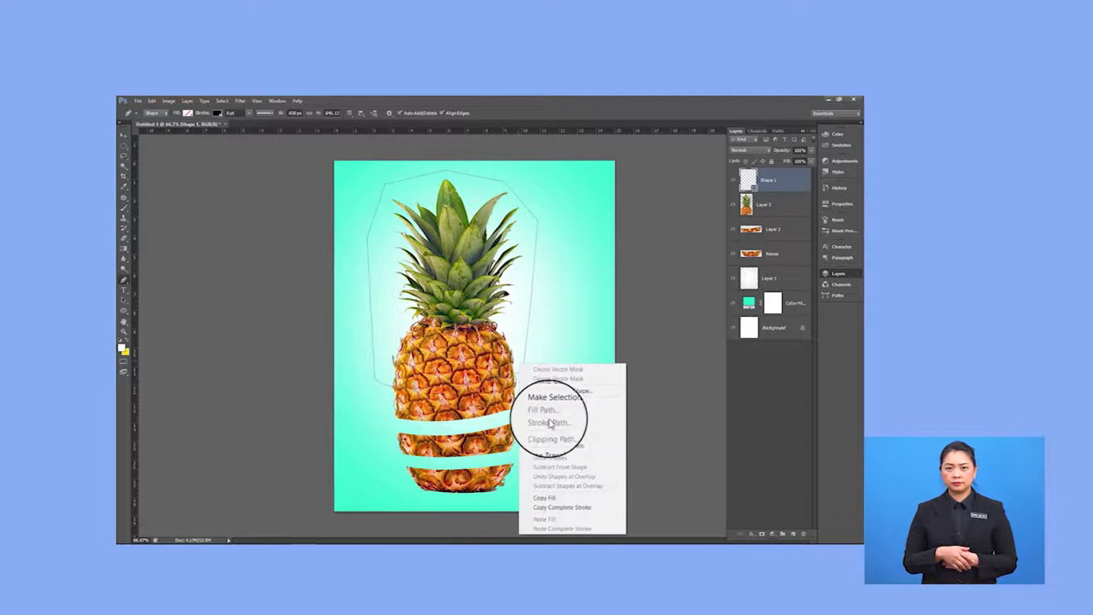
{"action": "left_click", "coordinate": [551, 402]}
{"action": "left_click", "coordinate": [520, 238]}
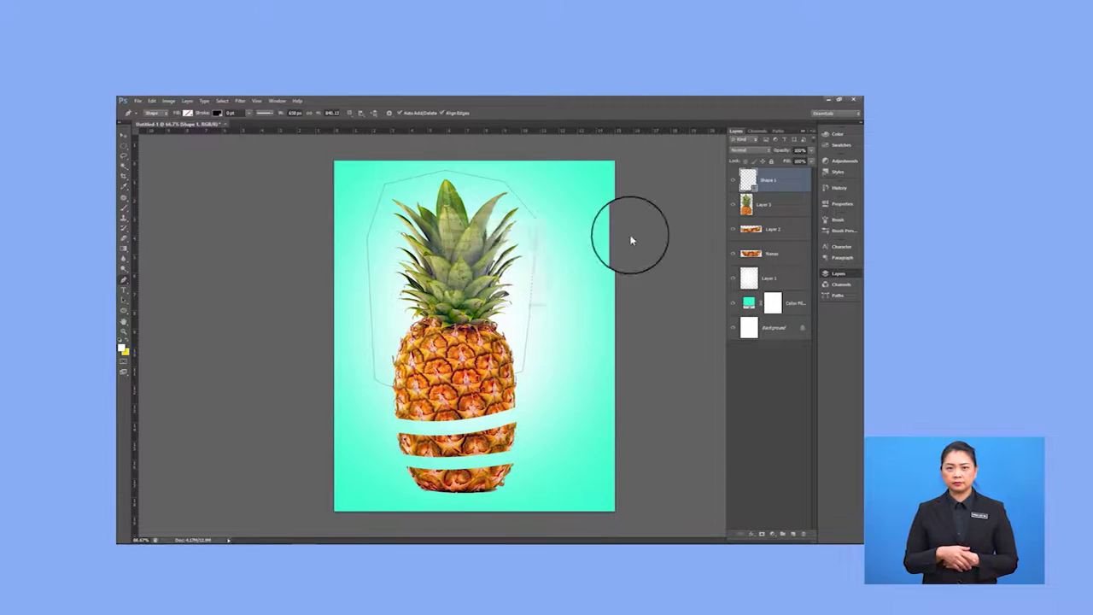
{"action": "left_click", "coordinate": [767, 206]}
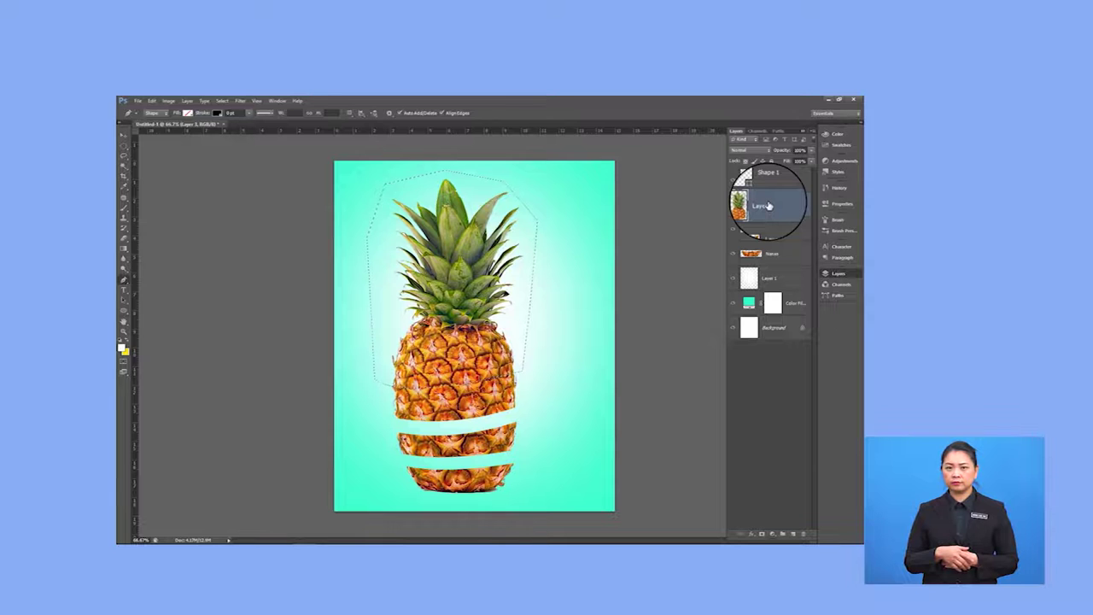
{"action": "key", "text": "Delete"}
{"action": "key", "text": "ctrl+d"}
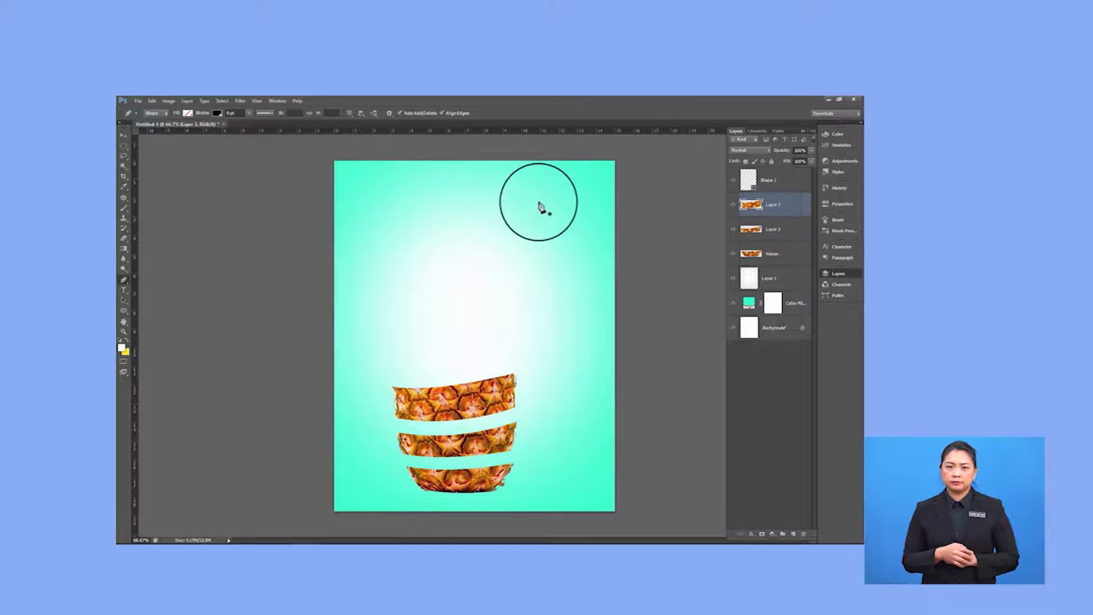
Paste the leafy top as its own layer, place it above the third slice with a gap, and delete the Shape 1 layer.
{"action": "left_click", "coordinate": [124, 134]}
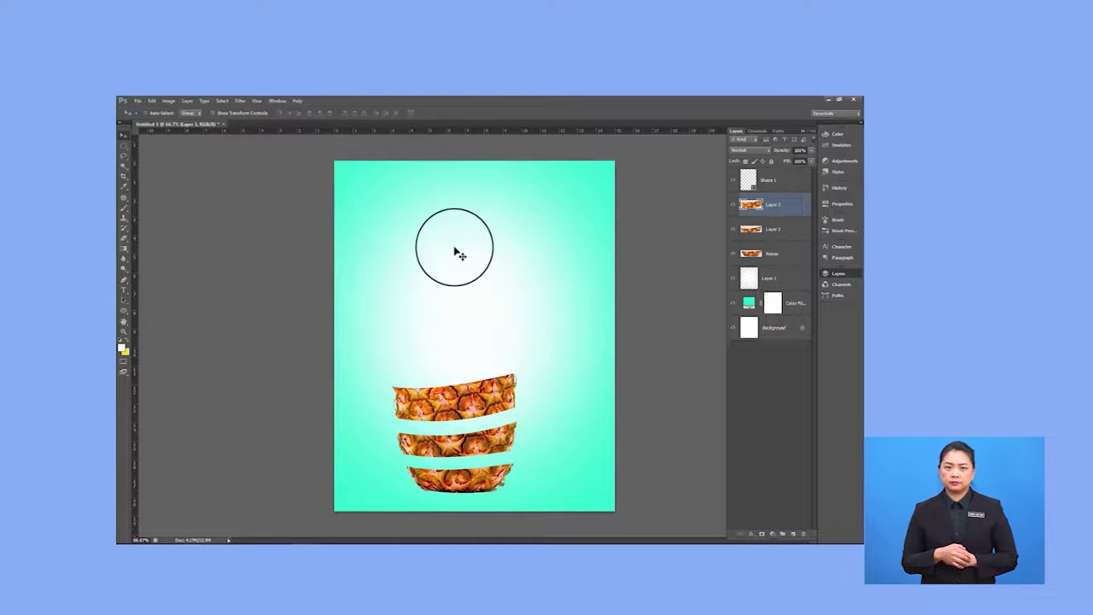
{"action": "key", "text": "ctrl+v"}
{"action": "left_click_drag", "start_coordinate": [492, 346], "coordinate": [472, 279]}
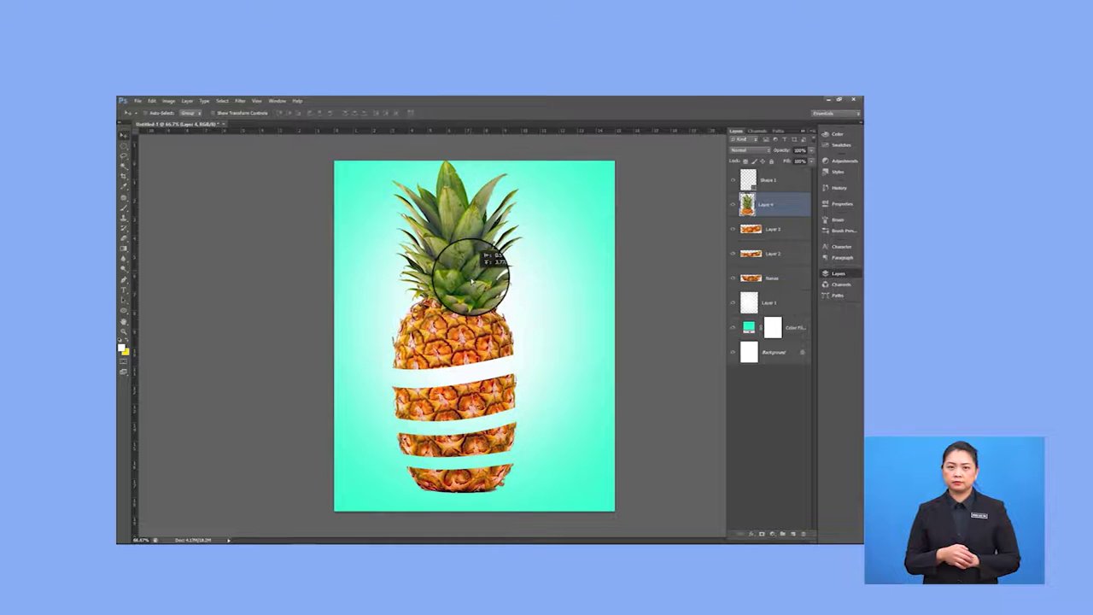
{"action": "left_click_drag", "start_coordinate": [761, 183], "coordinate": [784, 190]}
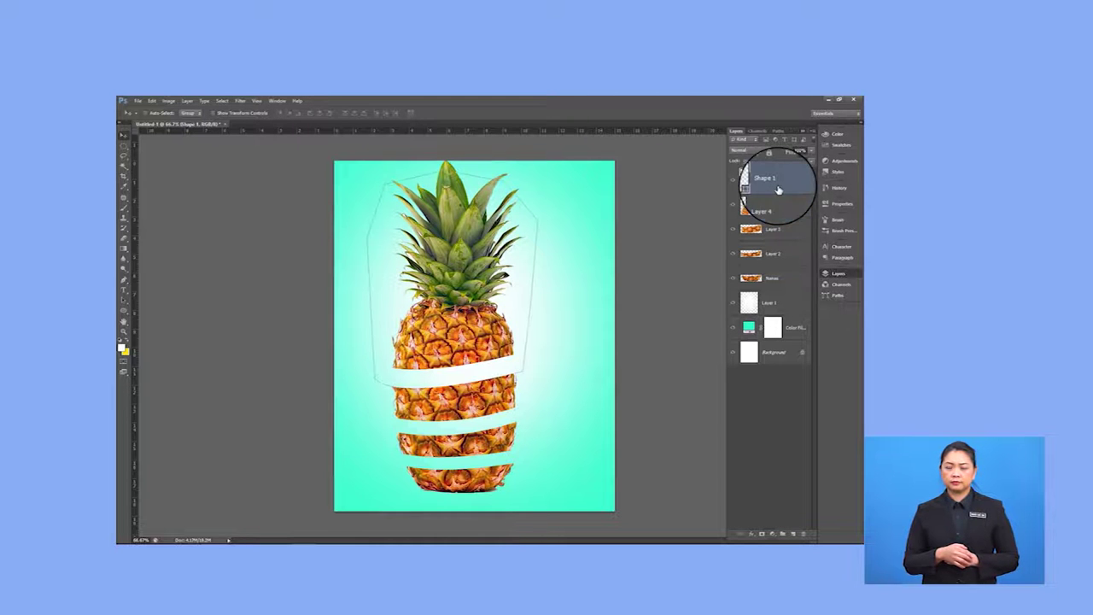
Rotate the pineapple's base slice slightly clockwise and reposition it under the other slices.
{"action": "left_click", "coordinate": [762, 254]}
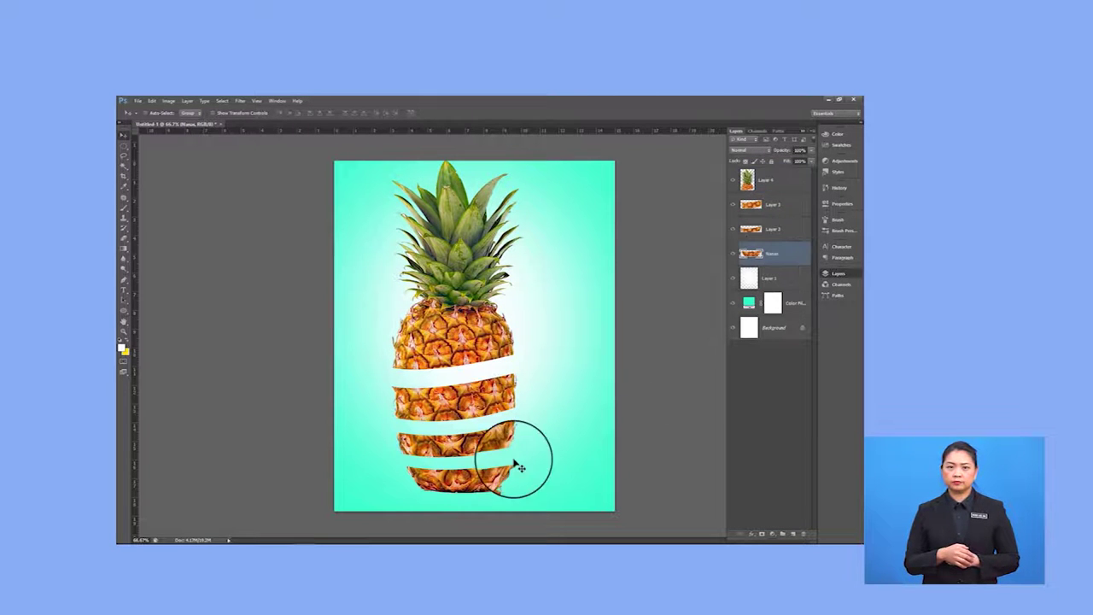
{"action": "mouse_move", "coordinate": [491, 472]}
{"action": "left_mouse_down"}
{"action": "mouse_move", "coordinate": [494, 457]}
{"action": "mouse_move", "coordinate": [522, 456]}
{"action": "mouse_move", "coordinate": [479, 487]}
{"action": "mouse_move", "coordinate": [481, 478]}
{"action": "left_mouse_up"}
{"action": "key", "text": "ctrl+t"}
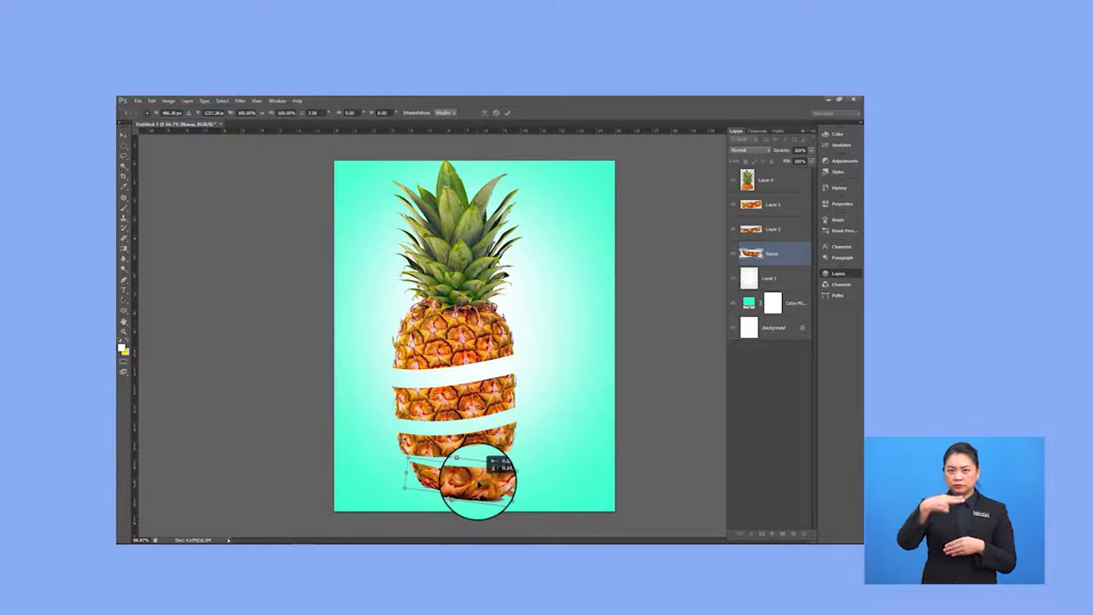
{"action": "key", "text": "Return"}
Shift the Layer 2 slice slightly to the right, and tilt the Layer 3 slice counterclockwise while moving it slightly down and right.
{"action": "left_click", "coordinate": [760, 229]}
{"action": "left_click_drag", "start_coordinate": [491, 456], "coordinate": [488, 446]}
{"action": "left_click", "coordinate": [780, 213]}
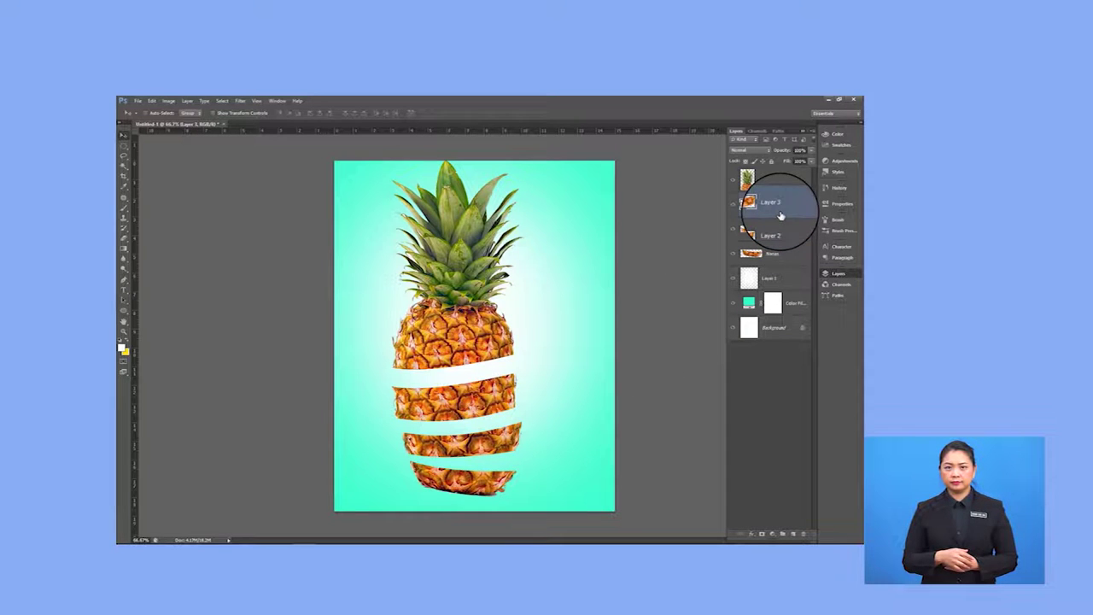
{"action": "key", "text": "ctrl+t"}
{"action": "left_click_drag", "start_coordinate": [523, 368], "coordinate": [496, 396]}
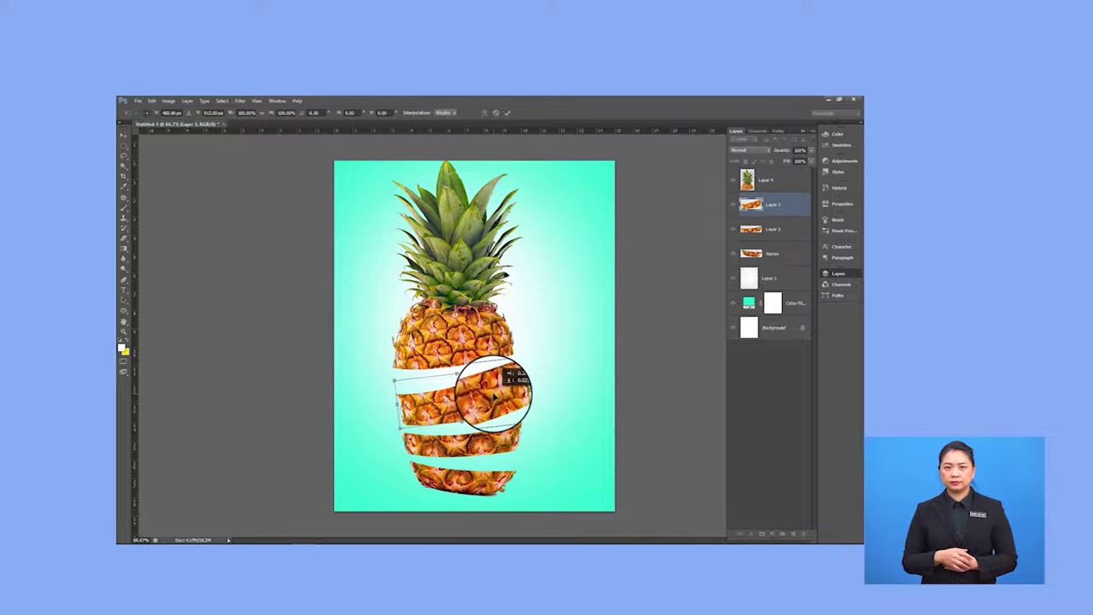
Rotate the leafy top piece on Layer 4 counterclockwise and place it slightly left above the third slice, keeping a wider gap.
{"action": "left_click", "coordinate": [765, 182]}
{"action": "key", "text": "ctrl+t"}
{"action": "left_click_drag", "start_coordinate": [531, 152], "coordinate": [520, 150]}
{"action": "left_click_drag", "start_coordinate": [501, 309], "coordinate": [492, 323]}
{"action": "left_click_drag", "start_coordinate": [507, 157], "coordinate": [494, 149]}
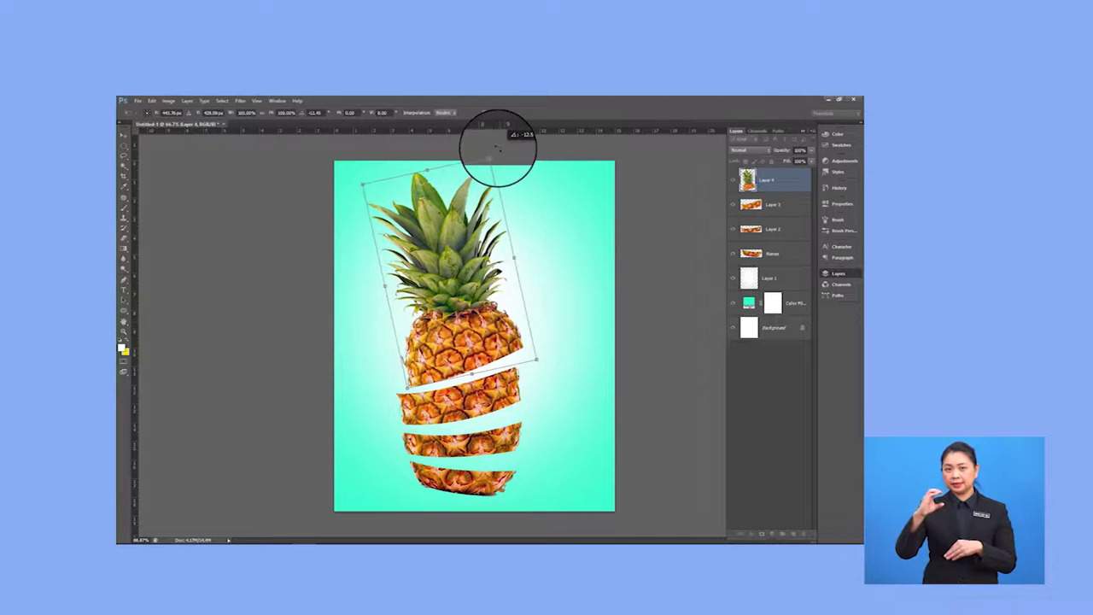
{"action": "left_click_drag", "start_coordinate": [505, 317], "coordinate": [476, 314]}
{"action": "left_click_drag", "start_coordinate": [478, 318], "coordinate": [480, 319]}
{"action": "key", "text": "Return"}
Draw a flat ellipse about 379 × 58 px with the Ellipse tool over the top cut of the base slice.
{"action": "right_click", "coordinate": [124, 310]}
{"action": "left_click", "coordinate": [165, 305]}
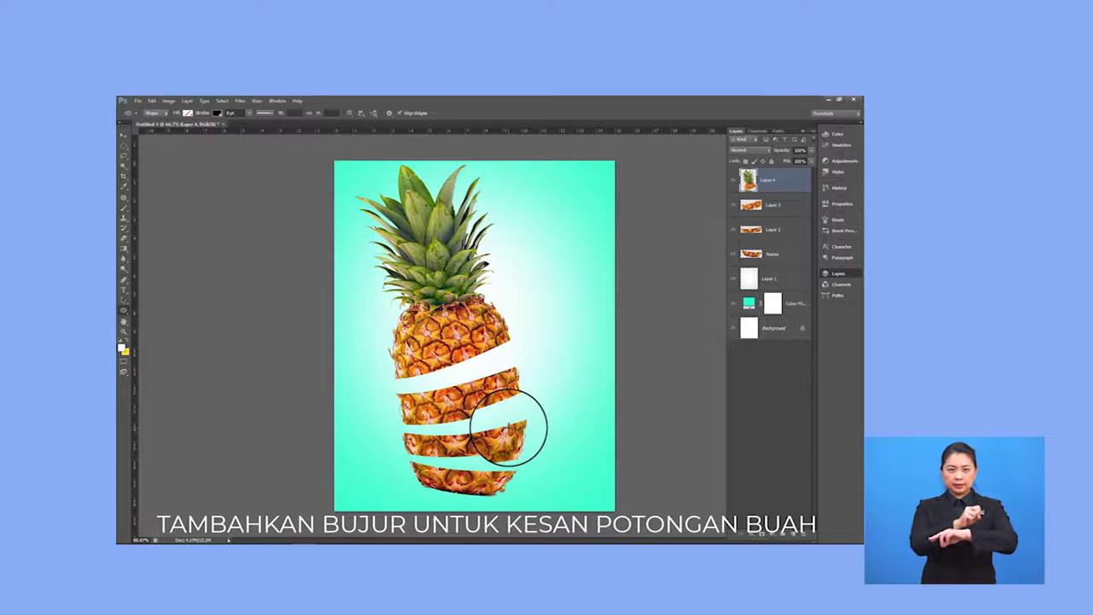
{"action": "key", "text": "ctrl+plus"}
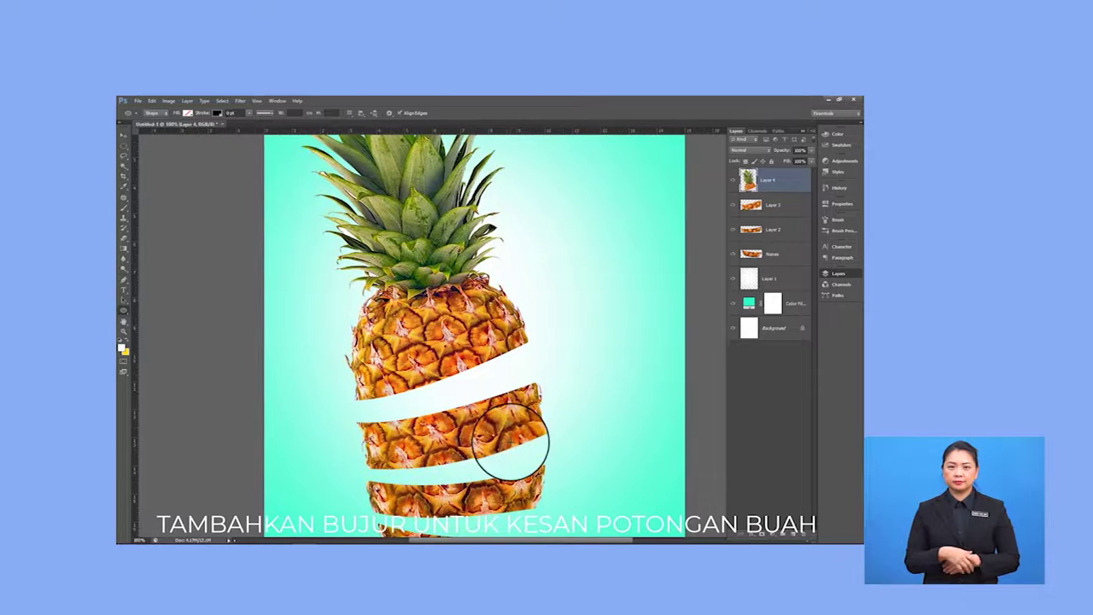
{"action": "scroll", "coordinate": [501, 359], "scroll_direction": "down", "scroll_amount": 3}
{"action": "left_click_drag", "start_coordinate": [373, 391], "coordinate": [529, 412]}
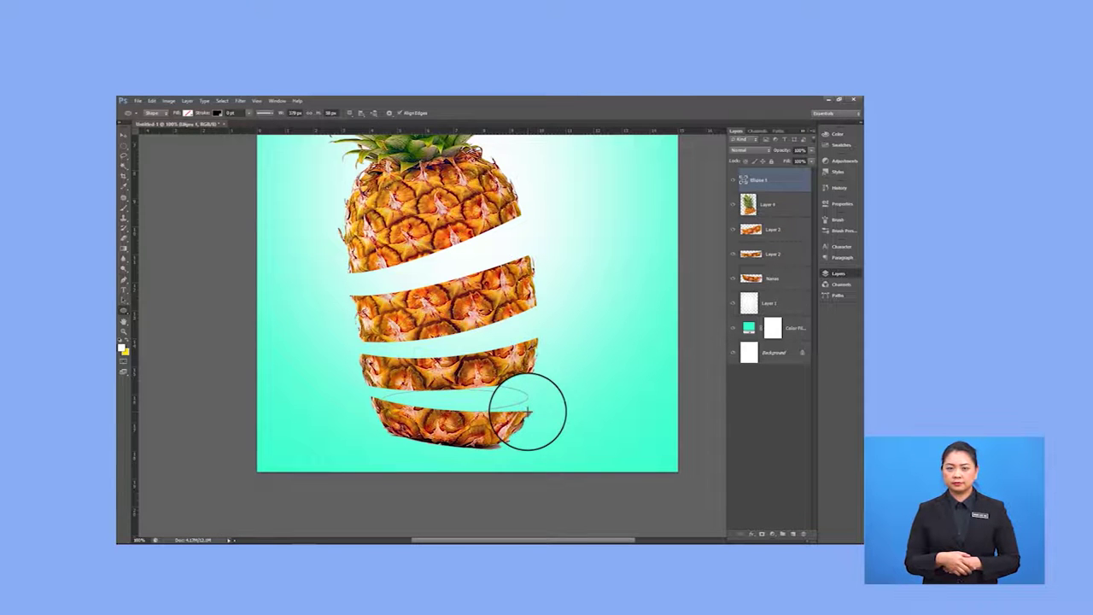
Fill the ellipse with the recently used yellow.
{"action": "left_click", "coordinate": [187, 112]}
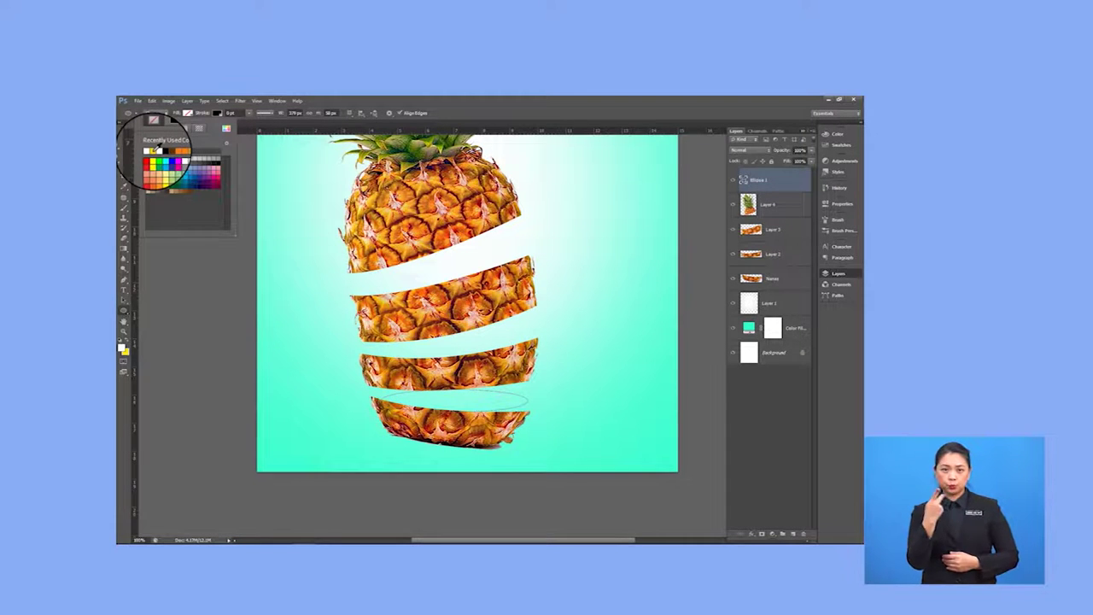
{"action": "left_click", "coordinate": [156, 150]}
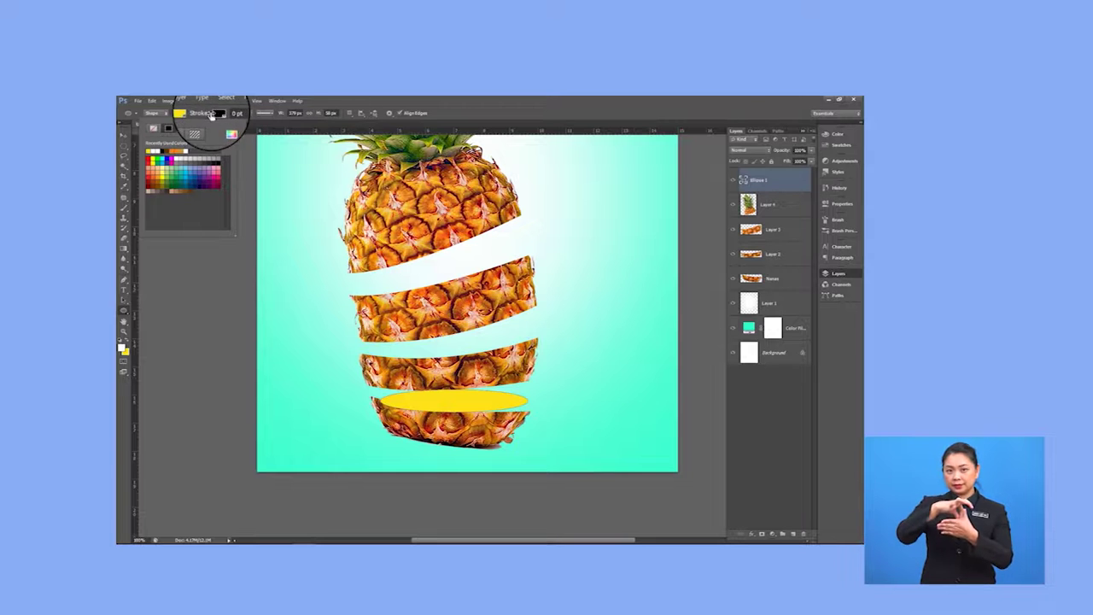
{"action": "left_click", "coordinate": [532, 111]}
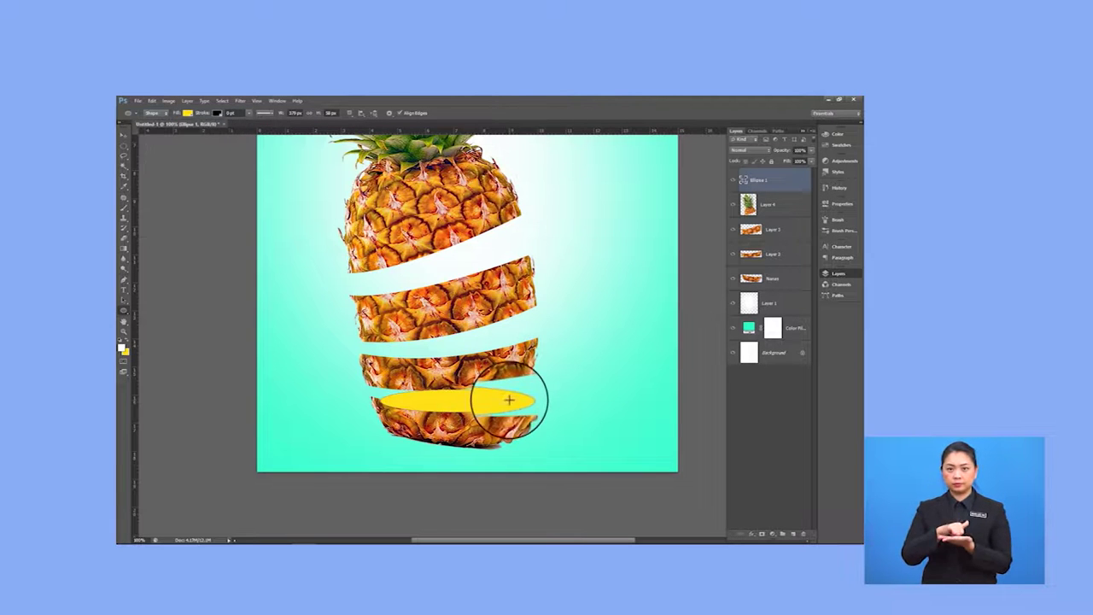
Enlarge, tilt and warp the yellow ellipse so that it matches the width and slope of the base slice's cut edge.
{"action": "key", "text": "ctrl+t"}
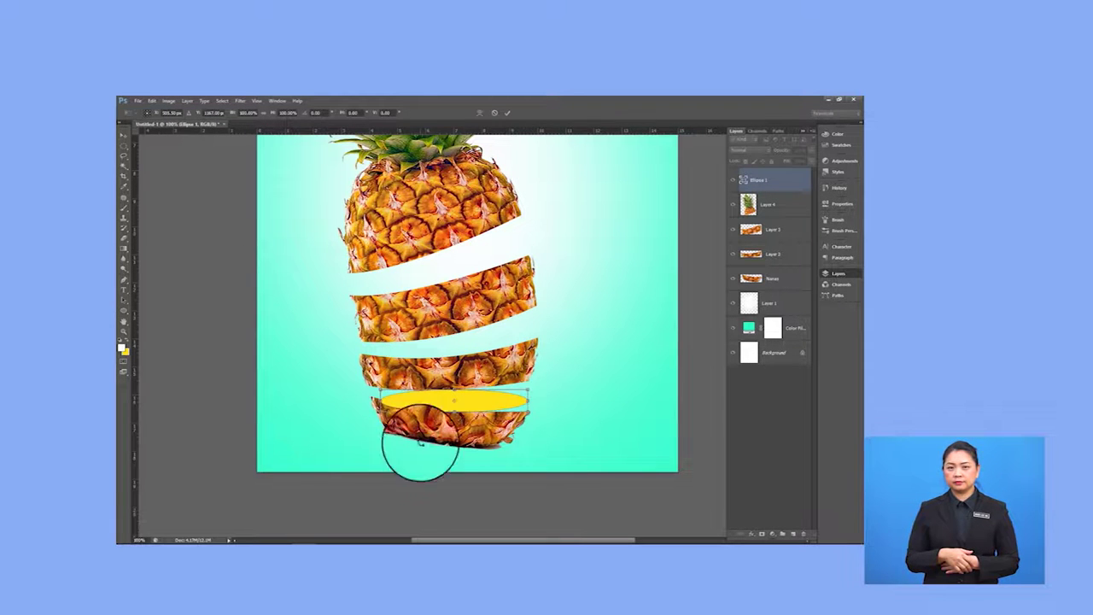
{"action": "mouse_move", "coordinate": [535, 391]}
{"action": "left_mouse_down"}
{"action": "mouse_move", "coordinate": [542, 398]}
{"action": "mouse_move", "coordinate": [486, 419]}
{"action": "mouse_move", "coordinate": [480, 397]}
{"action": "mouse_move", "coordinate": [483, 418]}
{"action": "mouse_move", "coordinate": [531, 398]}
{"action": "mouse_move", "coordinate": [531, 408]}
{"action": "left_mouse_up"}
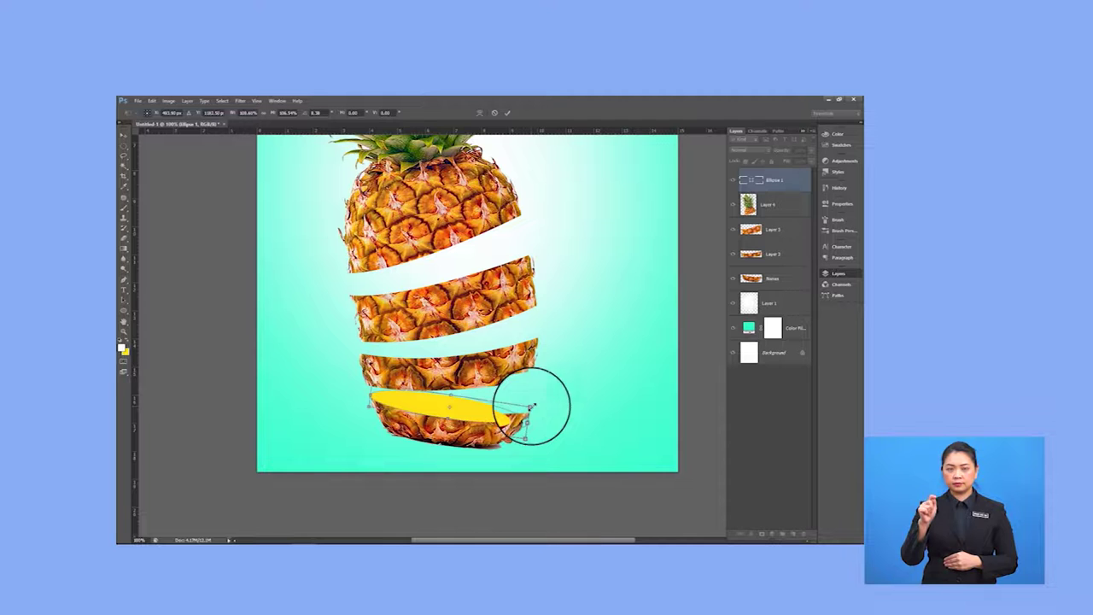
{"action": "left_click_drag", "start_coordinate": [538, 404], "coordinate": [489, 391]}
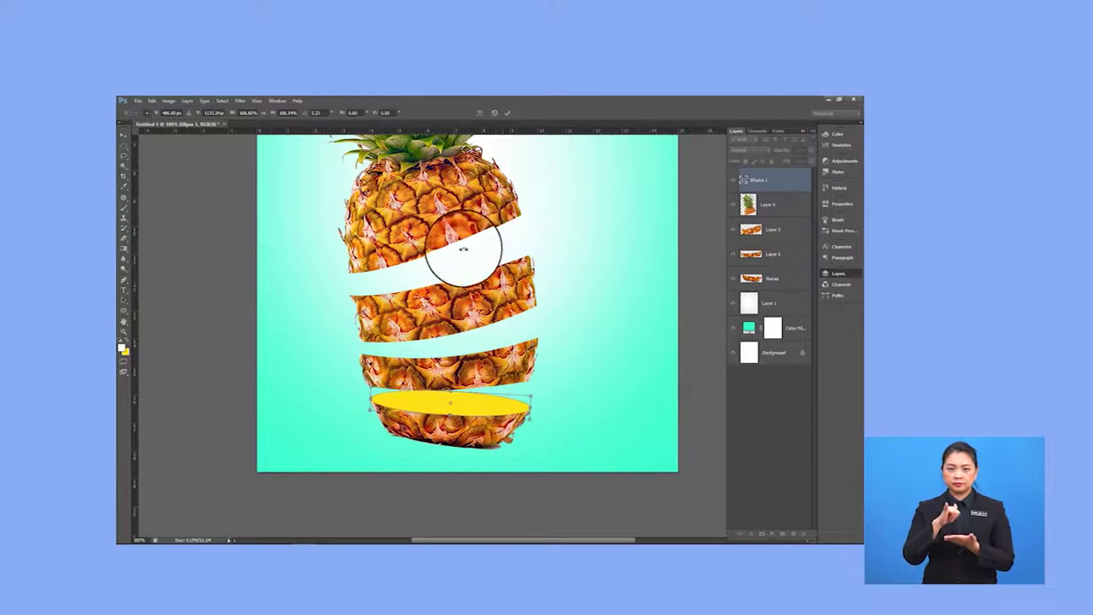
{"action": "left_click", "coordinate": [477, 114]}
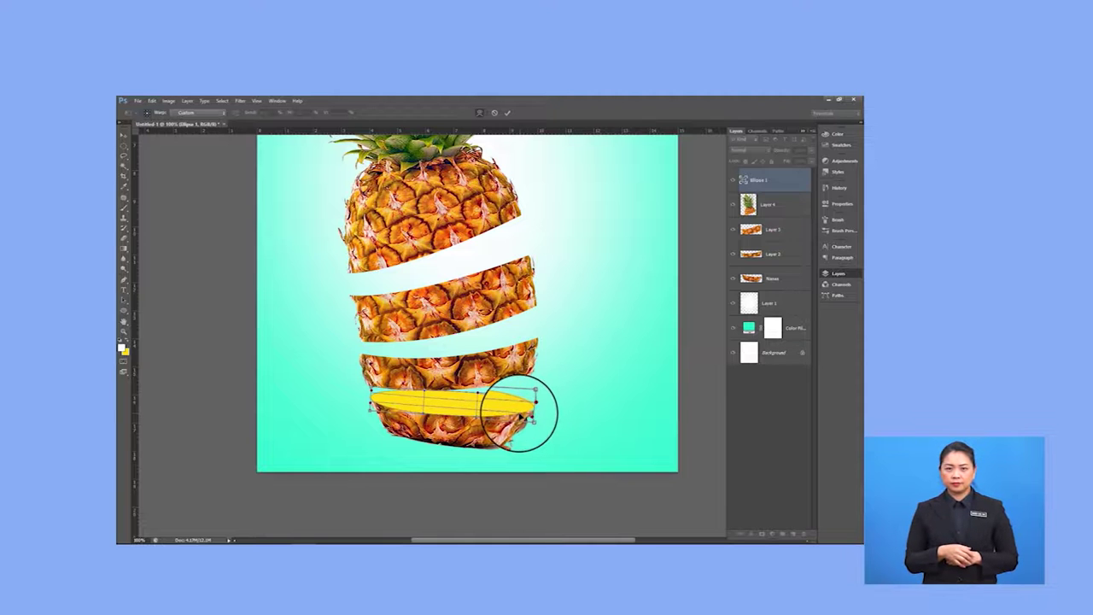
{"action": "key", "text": "Return"}
Move the Ellipse 1 layer directly beneath the base slice's layer and rasterize it.
{"action": "left_click_drag", "start_coordinate": [793, 181], "coordinate": [777, 291]}
{"action": "right_click", "coordinate": [773, 290]}
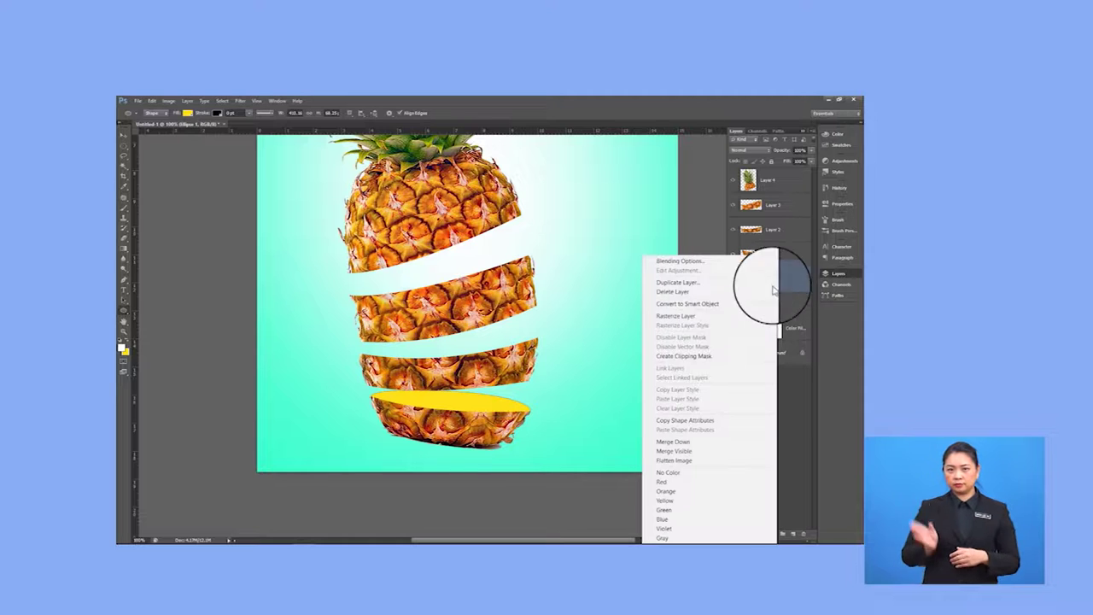
{"action": "left_click", "coordinate": [721, 315]}
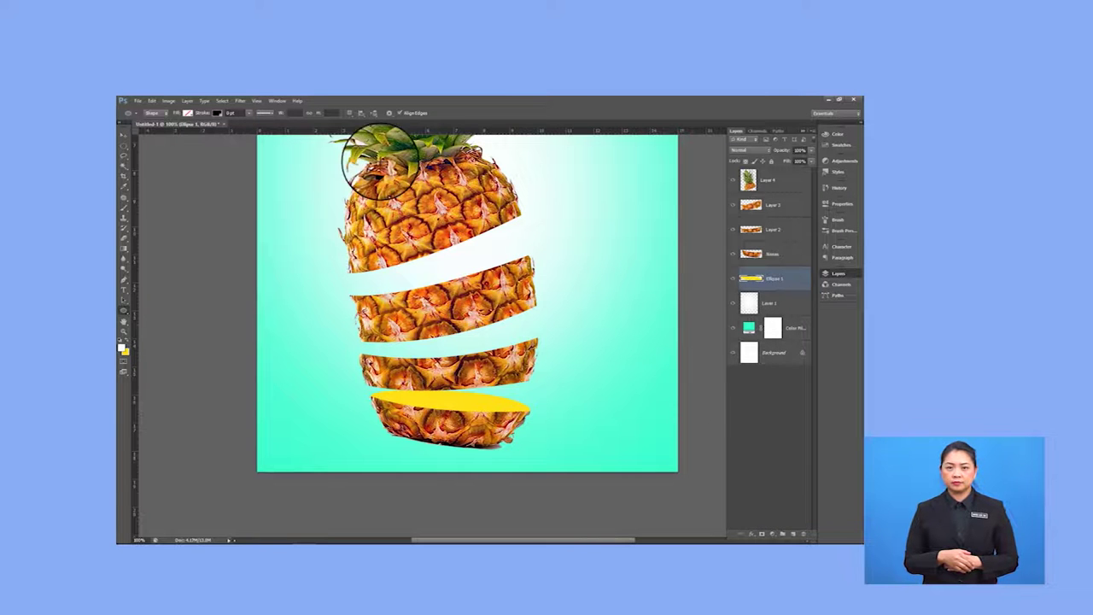
Select the base slice's yellow ellipse with the Magic Wand and brush darker yellow (cc9900) shading onto it.
{"action": "left_click", "coordinate": [127, 171]}
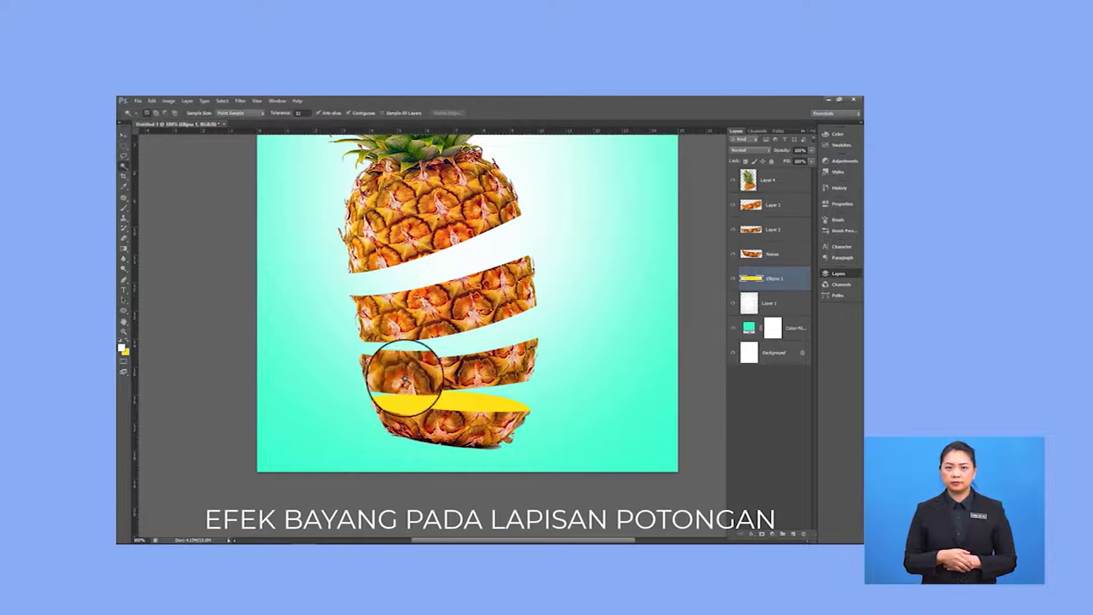
{"action": "left_click", "coordinate": [431, 397]}
{"action": "left_click", "coordinate": [123, 207]}
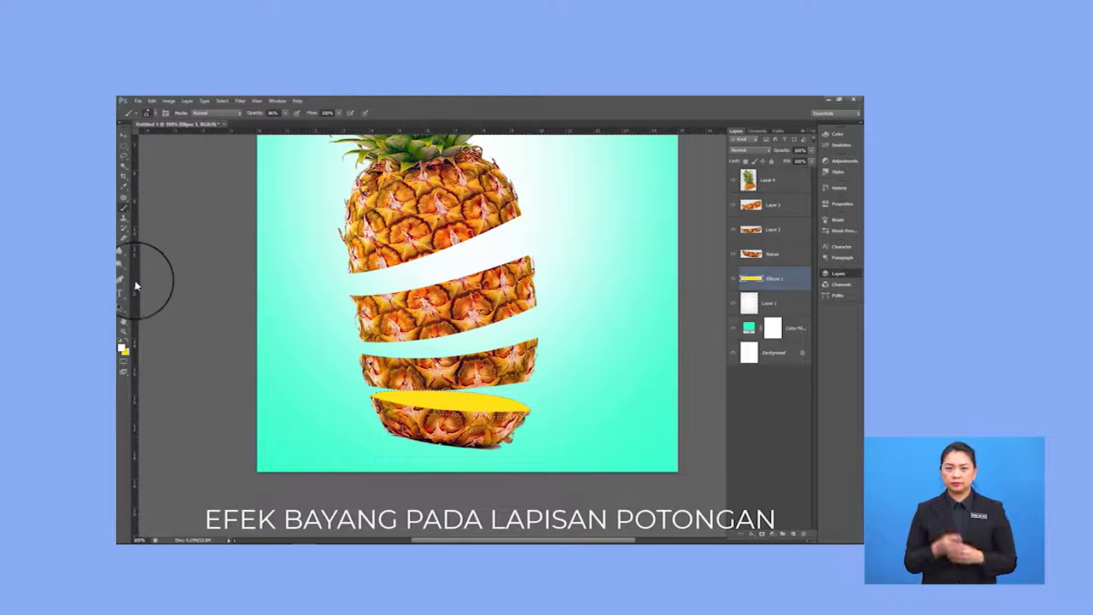
{"action": "left_click", "coordinate": [126, 351]}
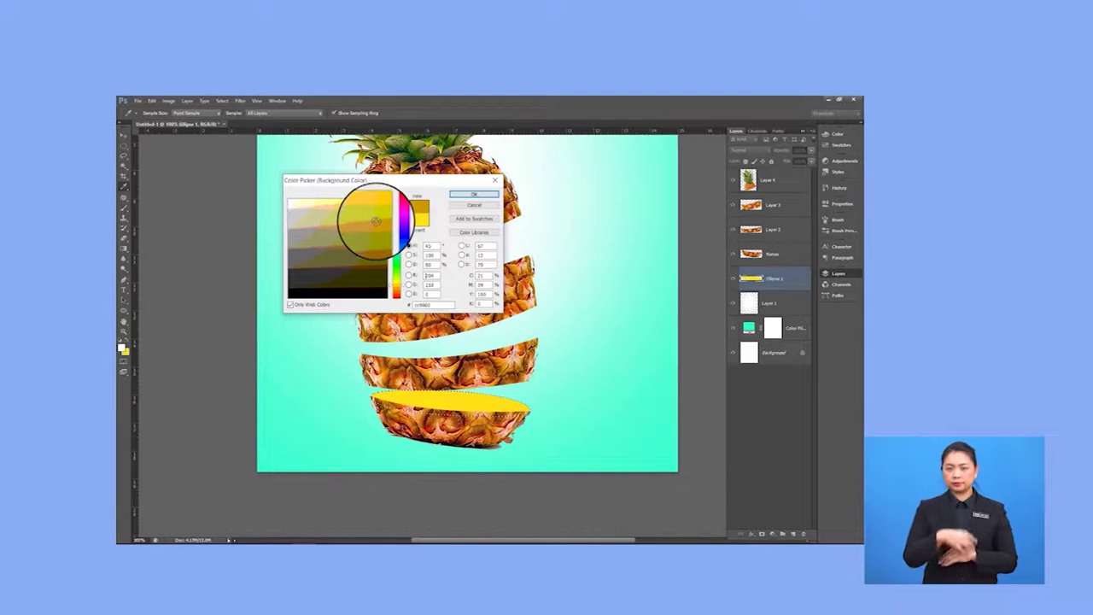
{"action": "left_click", "coordinate": [474, 194]}
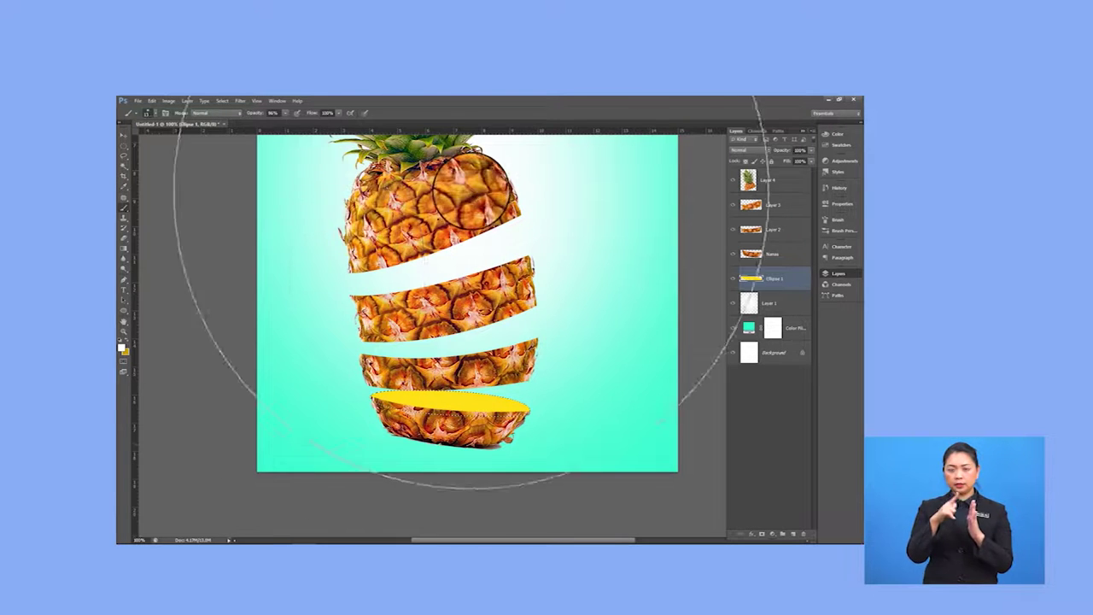
{"action": "left_click", "coordinate": [395, 293]}
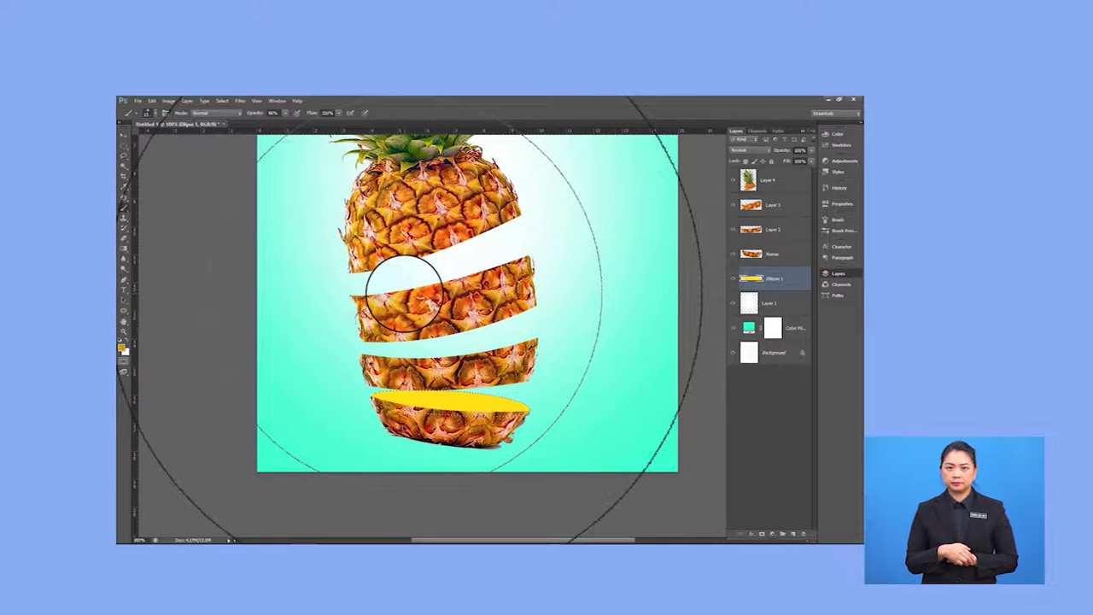
{"action": "left_click", "coordinate": [443, 299]}
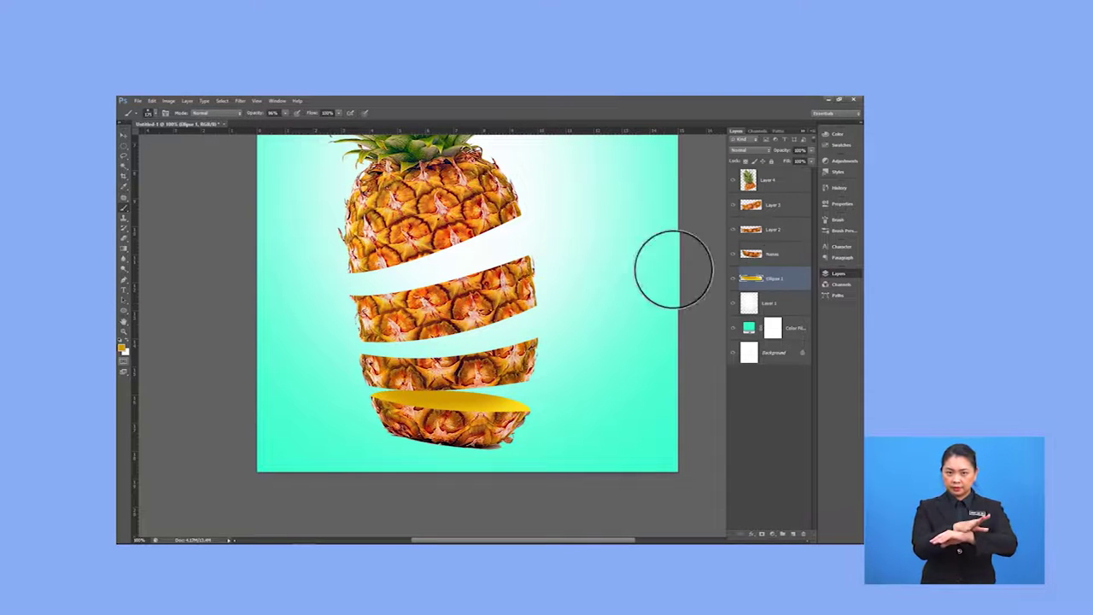
Duplicate the shaded ellipse onto the second slice from the base, then widen and tilt it to fit the cut edge.
{"action": "left_click", "coordinate": [125, 135]}
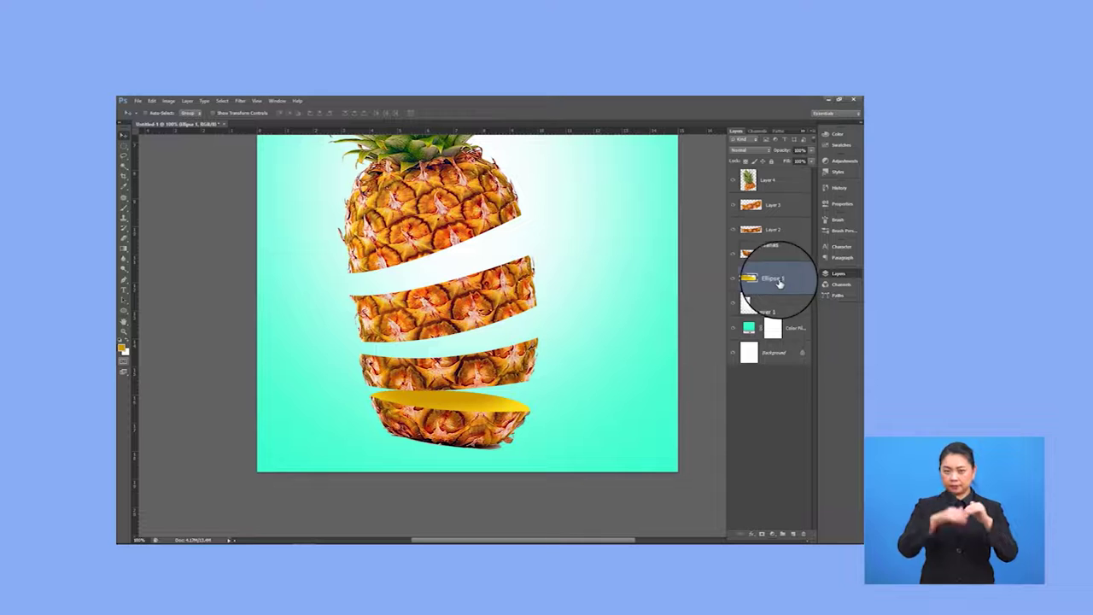
{"action": "left_click_drag", "start_coordinate": [509, 398], "coordinate": [463, 356]}
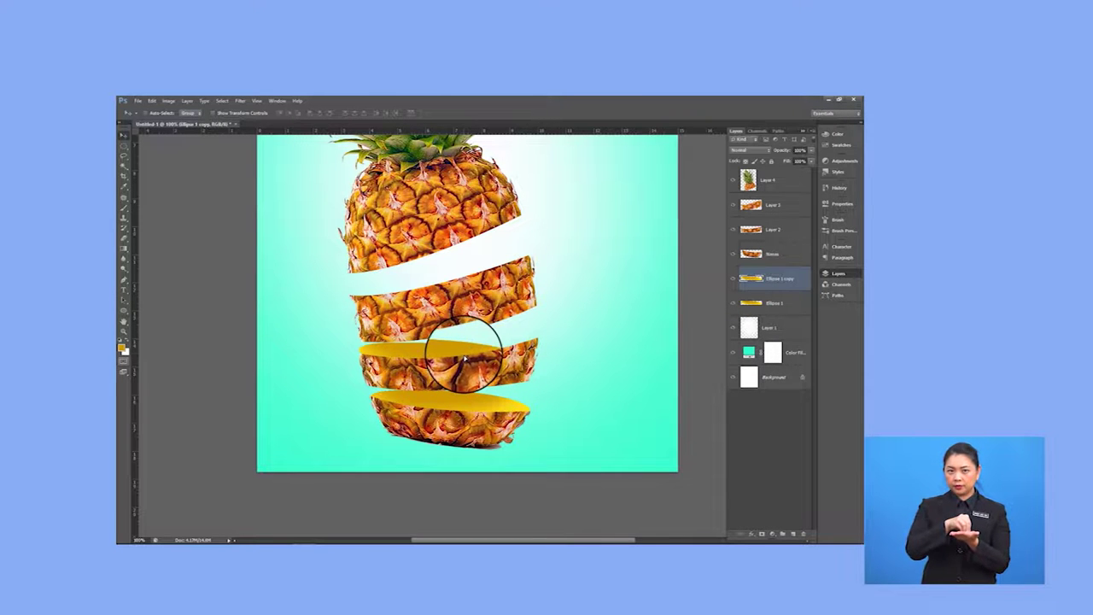
{"action": "key", "text": "ctrl+t"}
{"action": "left_click_drag", "start_coordinate": [528, 334], "coordinate": [556, 310]}
{"action": "left_click_drag", "start_coordinate": [495, 338], "coordinate": [536, 330]}
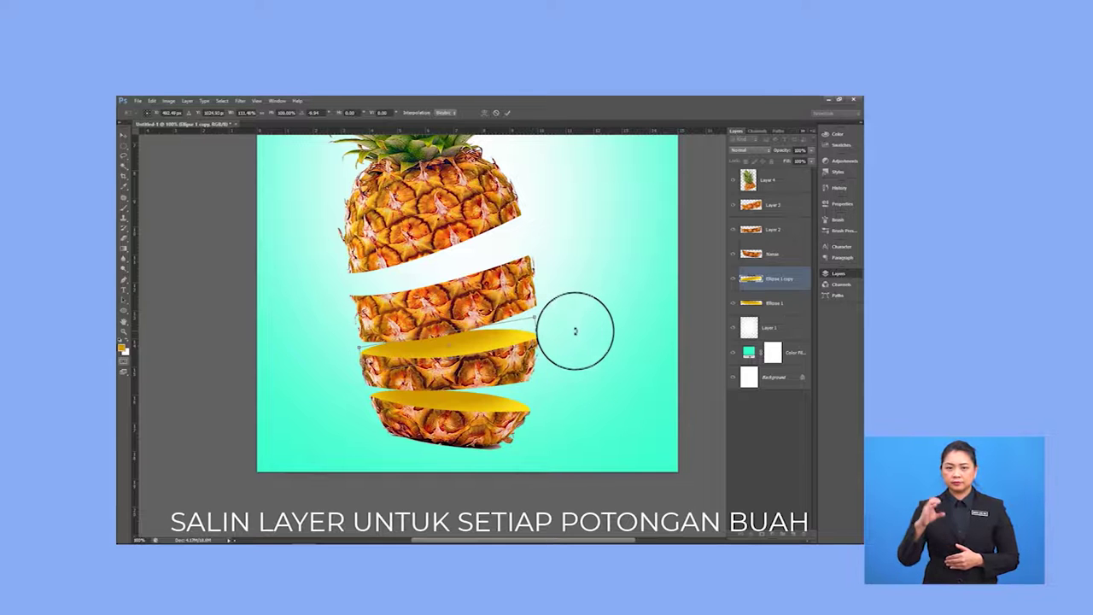
{"action": "key", "text": "Return"}
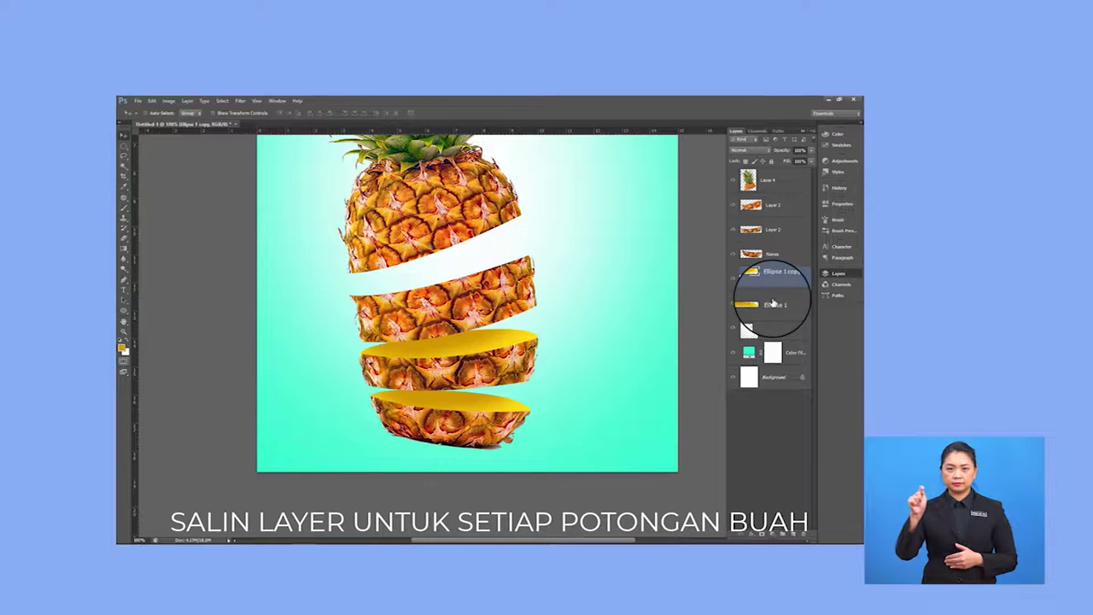
Move the Ellipse 1 copy layer beneath Layer 2, and place a duplicate beneath Layer 3 over that slice's top cut.
{"action": "left_click_drag", "start_coordinate": [778, 280], "coordinate": [772, 220]}
{"action": "key", "text": "ctrl+j"}
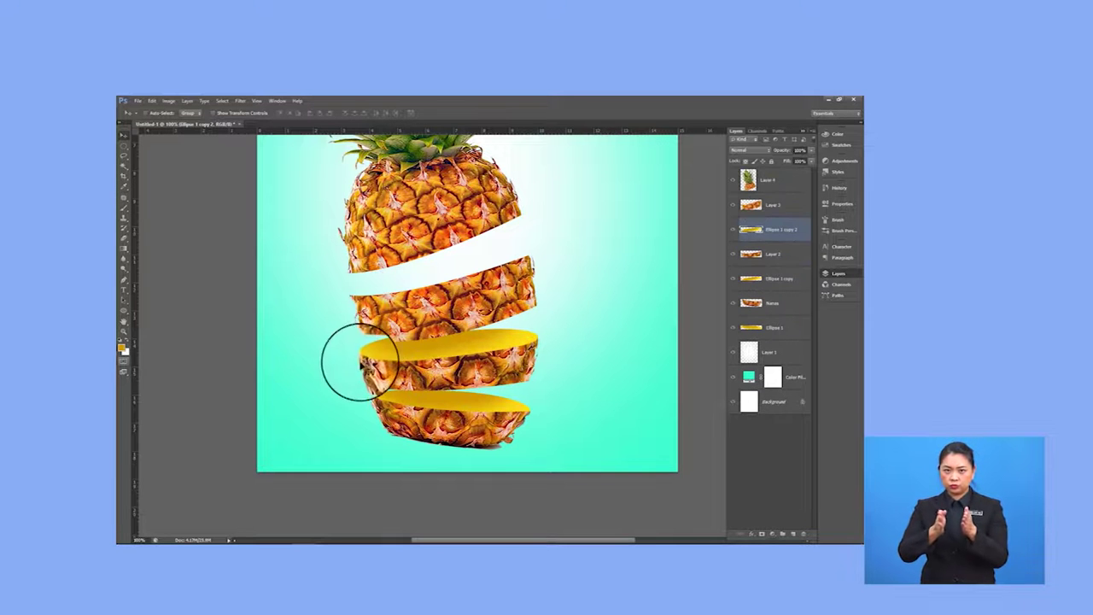
{"action": "left_click_drag", "start_coordinate": [435, 341], "coordinate": [427, 293]}
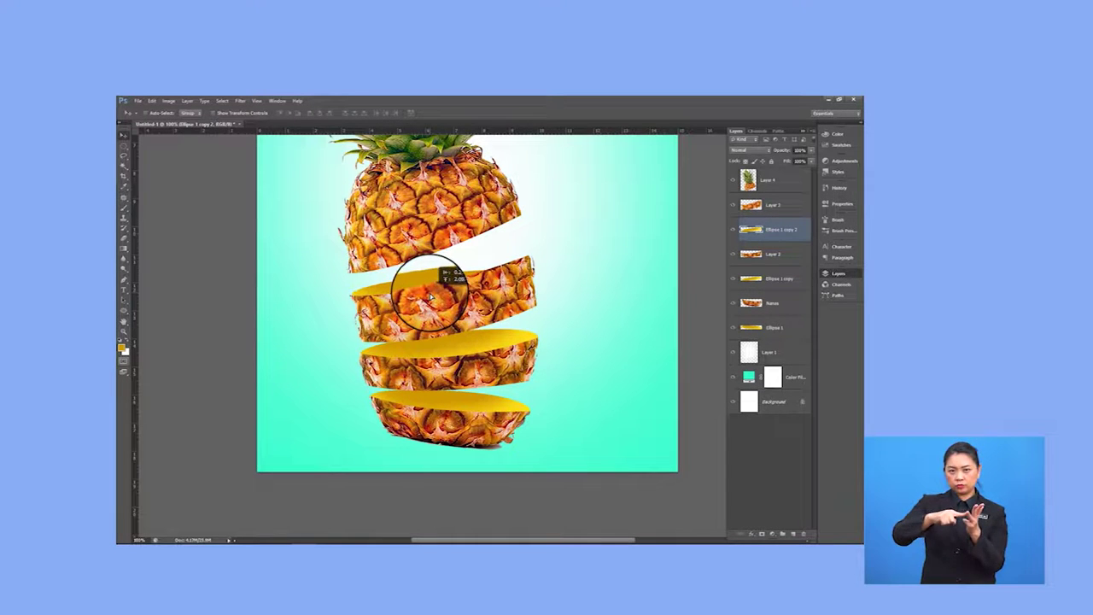
Tilt and stretch the new ellipse copy to match the width and slope of the third slice's cut edge.
{"action": "key", "text": "ctrl+t"}
{"action": "left_click_drag", "start_coordinate": [541, 251], "coordinate": [533, 242]}
{"action": "left_click_drag", "start_coordinate": [481, 277], "coordinate": [535, 259]}
{"action": "left_click_drag", "start_coordinate": [351, 277], "coordinate": [347, 281]}
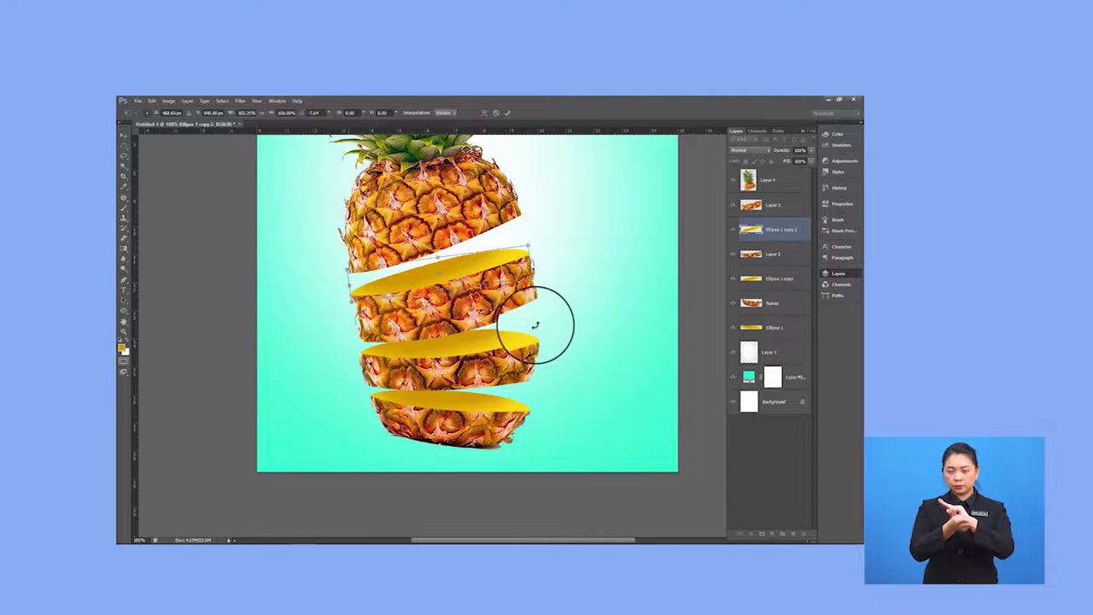
{"action": "key", "text": "Return"}
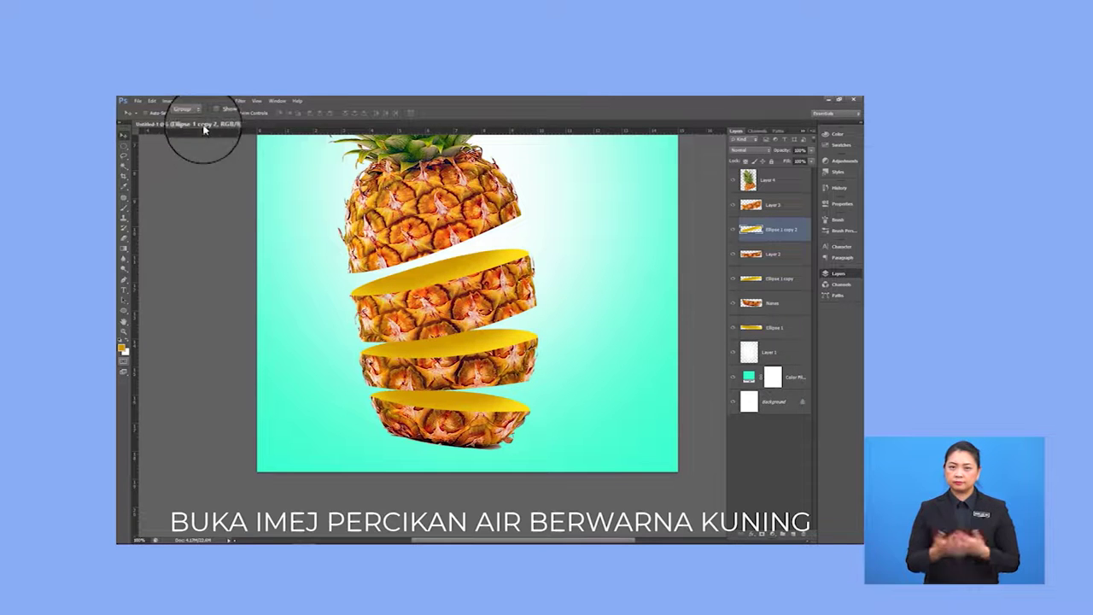
Open Yellow Splash.png and copy the splash into the poster document over the pineapple.
{"action": "left_click", "coordinate": [137, 101]}
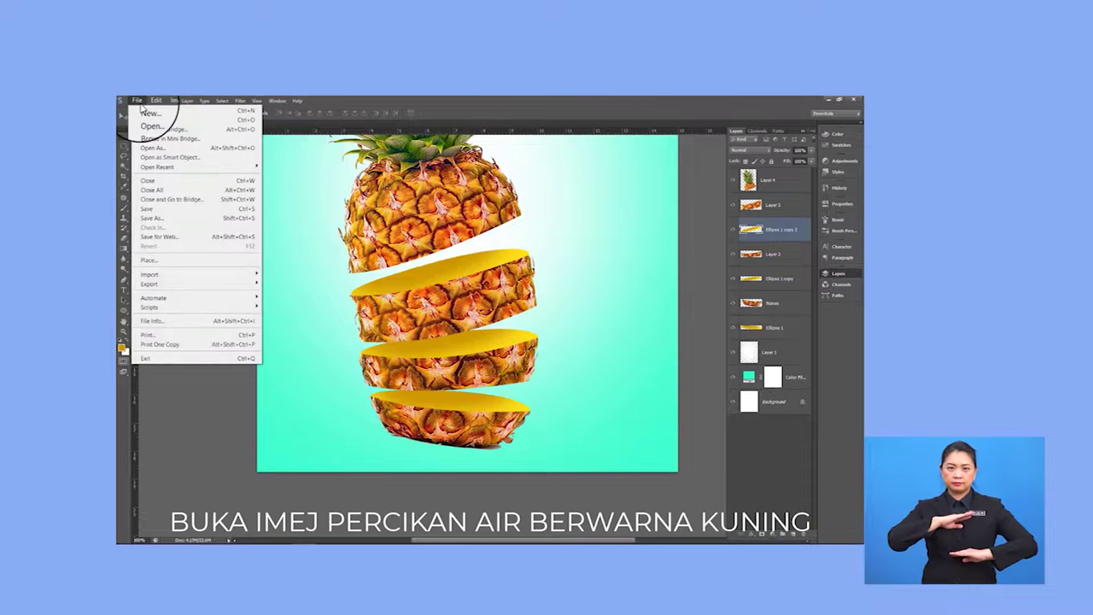
{"action": "left_click", "coordinate": [151, 126]}
{"action": "left_click", "coordinate": [492, 224]}
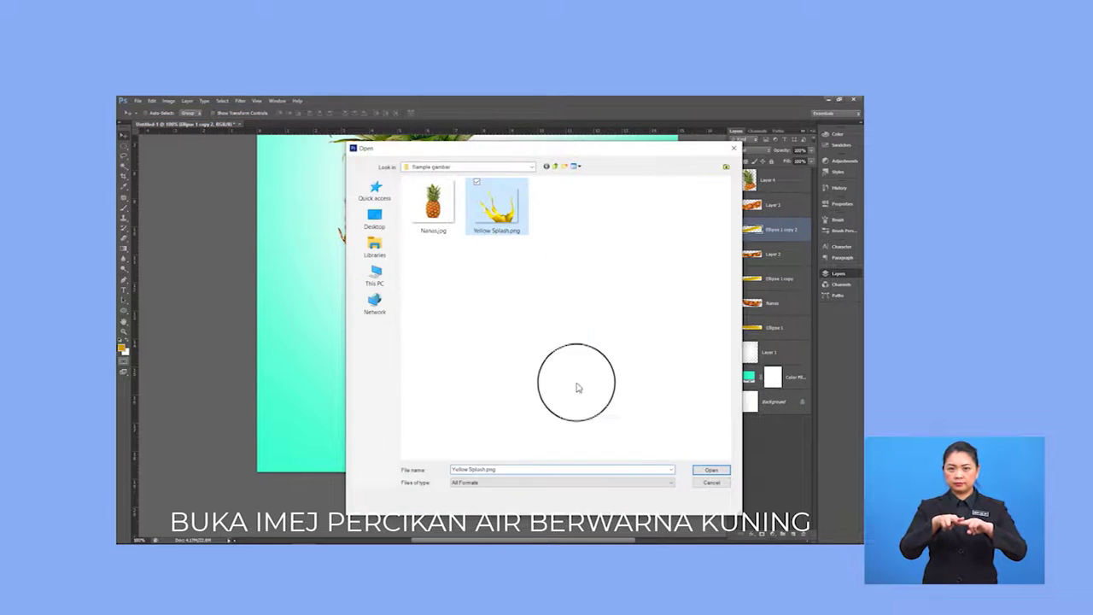
{"action": "left_click", "coordinate": [710, 470]}
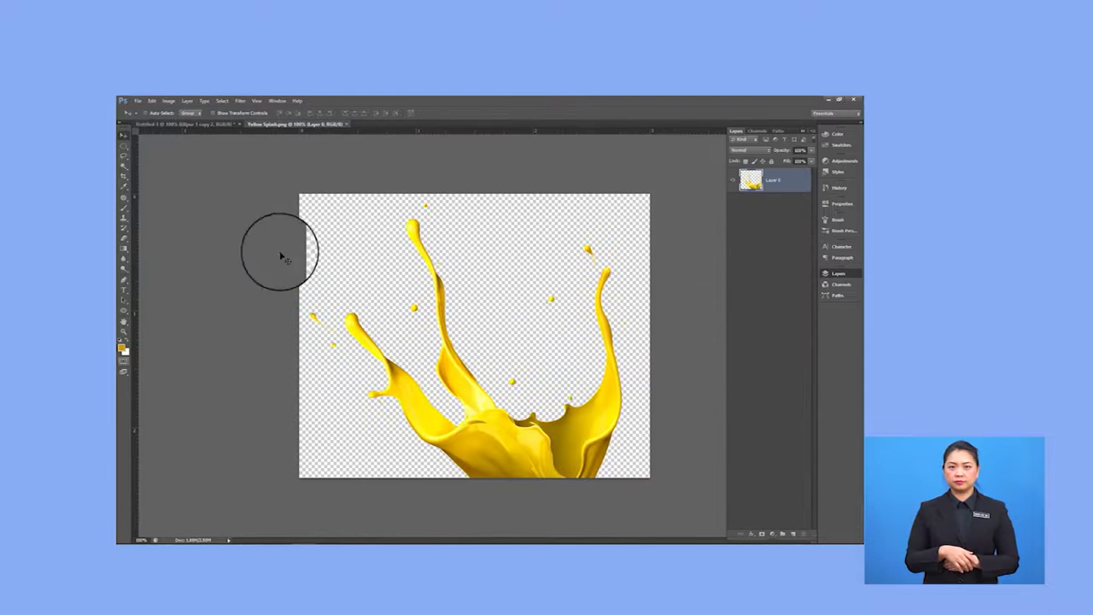
{"action": "left_click_drag", "start_coordinate": [442, 352], "coordinate": [474, 292]}
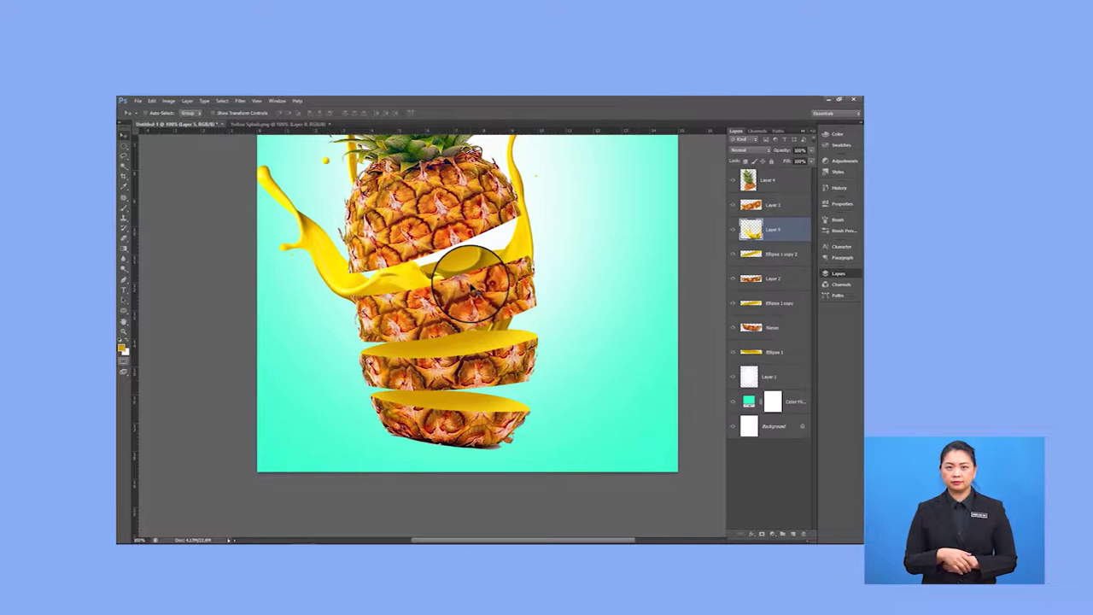
Move the splash layer to the top of the layer stack and position the splash over the gap beneath the crown piece.
{"action": "key", "text": "ctrl+minus"}
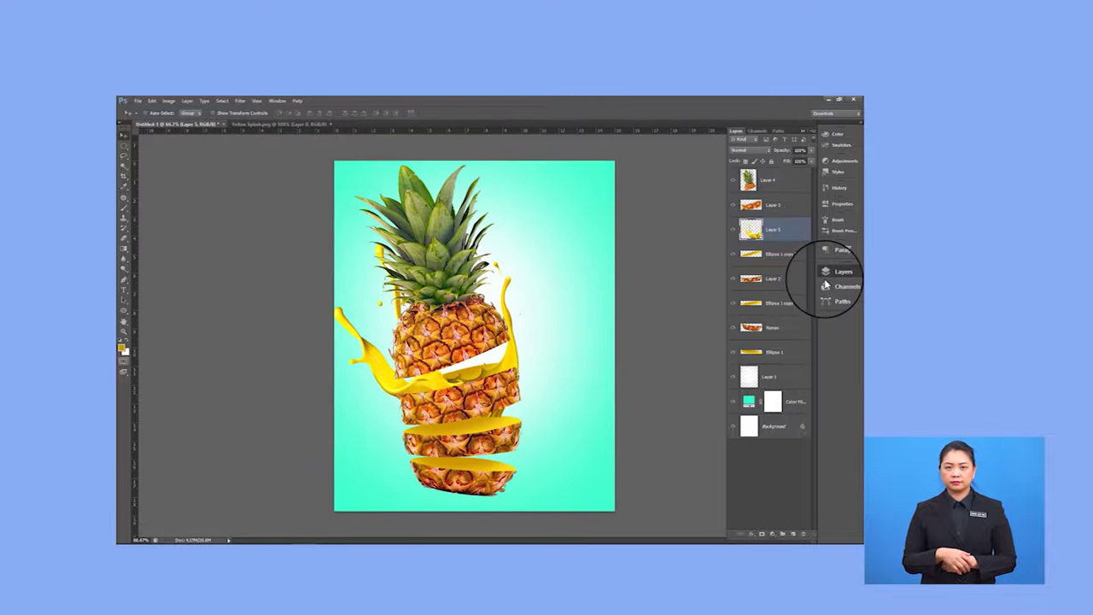
{"action": "left_click_drag", "start_coordinate": [798, 224], "coordinate": [773, 205]}
{"action": "left_click_drag", "start_coordinate": [512, 466], "coordinate": [475, 364]}
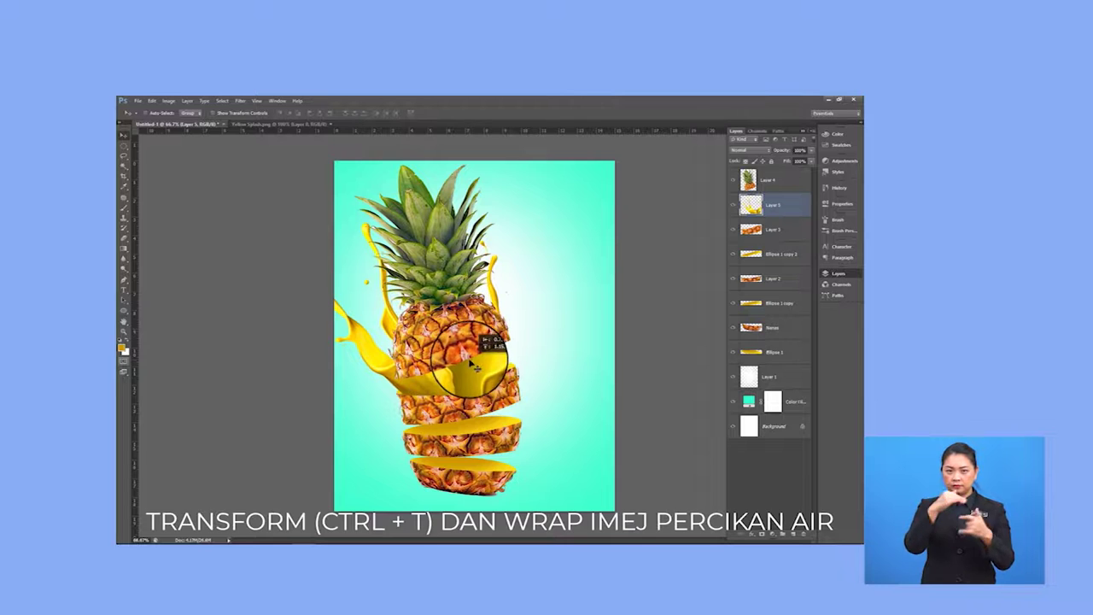
{"action": "left_click_drag", "start_coordinate": [790, 170], "coordinate": [791, 175]}
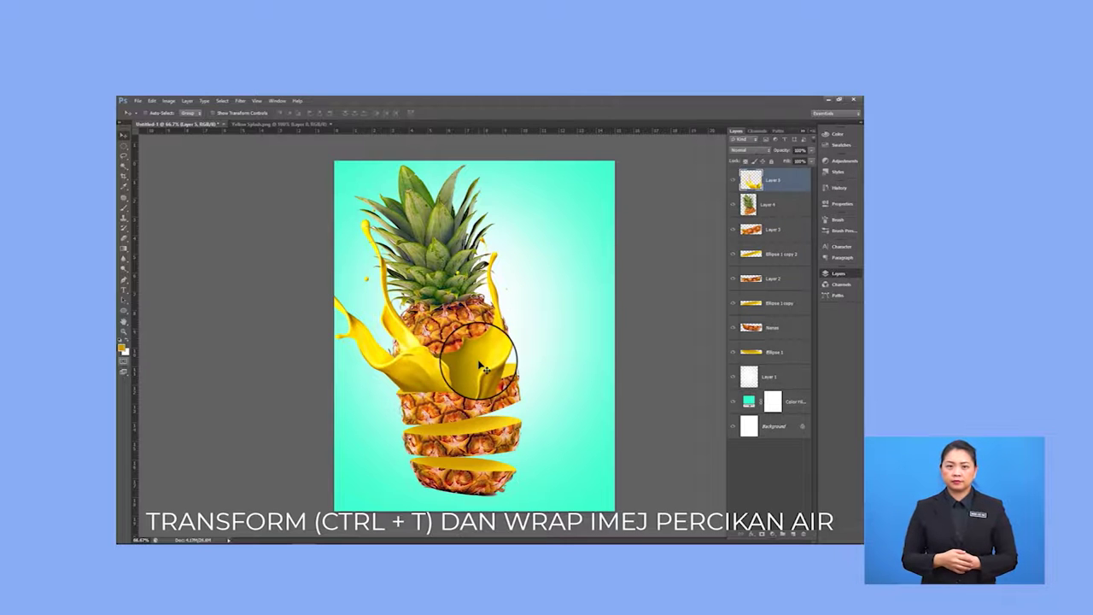
Scale the splash to about 109% width and 85% height so that it spreads to both sides of the pineapple.
{"action": "key", "text": "ctrl+t"}
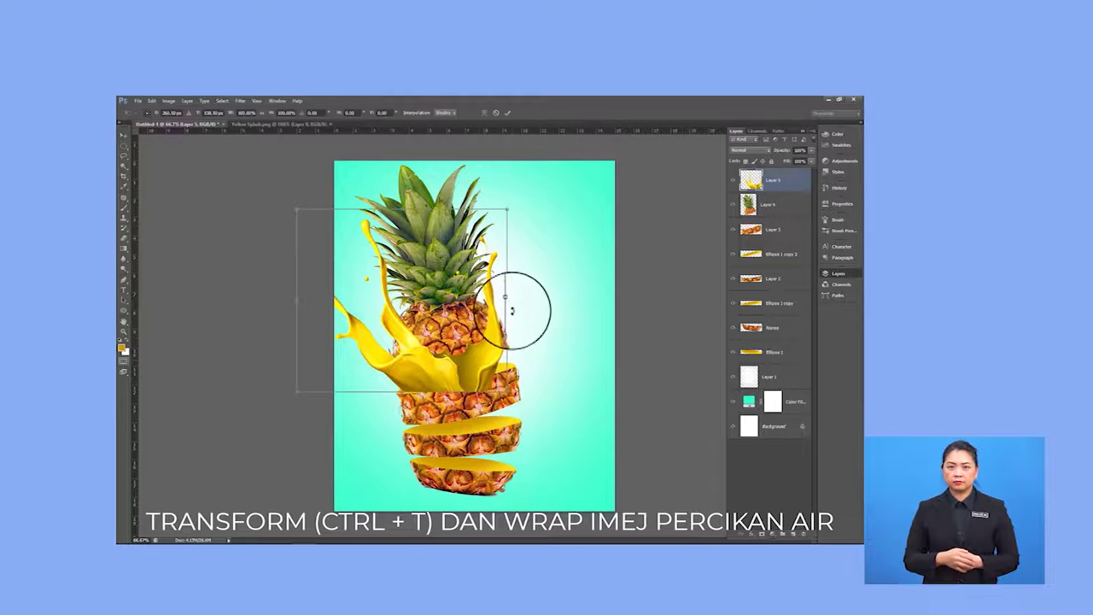
{"action": "left_click_drag", "start_coordinate": [514, 300], "coordinate": [556, 299]}
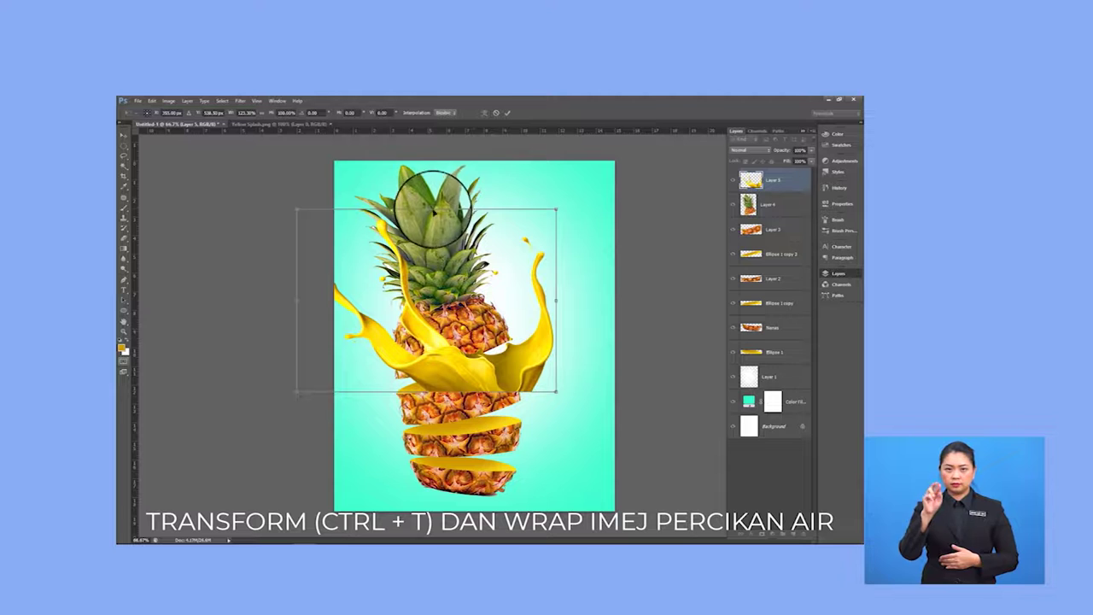
{"action": "left_click_drag", "start_coordinate": [426, 208], "coordinate": [431, 239]}
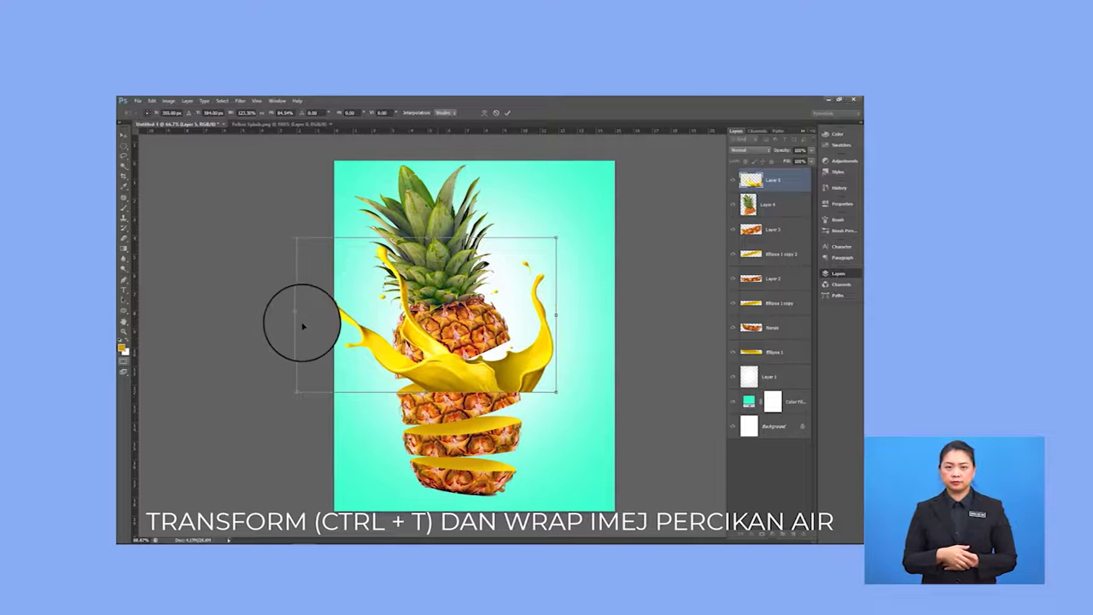
{"action": "left_click_drag", "start_coordinate": [297, 314], "coordinate": [327, 315]}
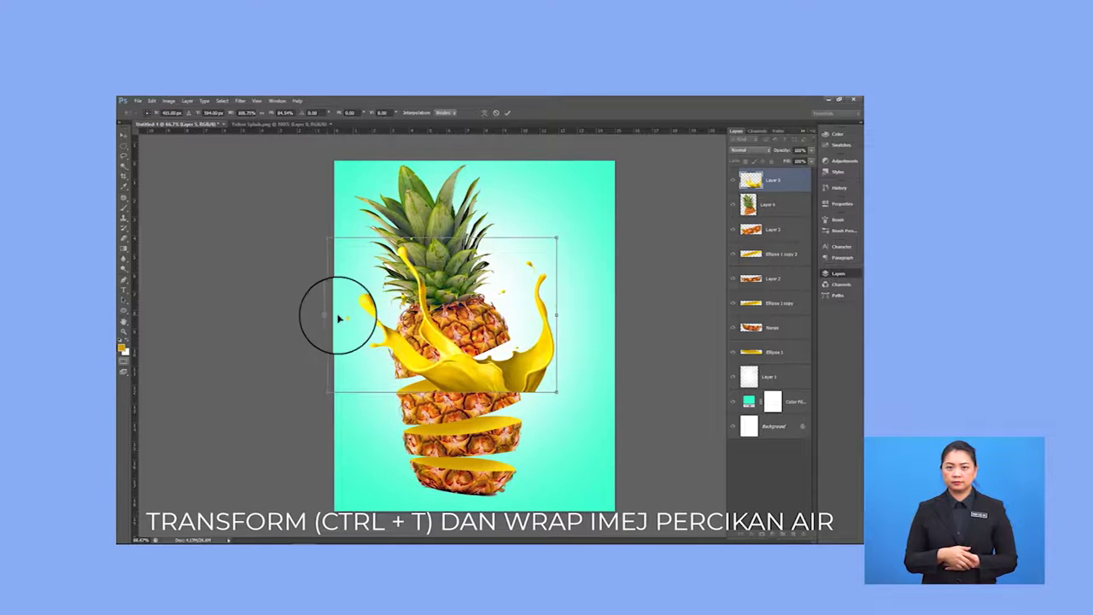
Warp the splash so that it wraps around the gap between the crown piece and the slice beneath it.
{"action": "left_click", "coordinate": [484, 113]}
{"action": "mouse_move", "coordinate": [443, 379]}
{"action": "left_mouse_down"}
{"action": "mouse_move", "coordinate": [396, 369]}
{"action": "mouse_move", "coordinate": [390, 384]}
{"action": "mouse_move", "coordinate": [411, 360]}
{"action": "mouse_move", "coordinate": [415, 317]}
{"action": "mouse_move", "coordinate": [370, 246]}
{"action": "mouse_move", "coordinate": [355, 258]}
{"action": "left_mouse_up"}
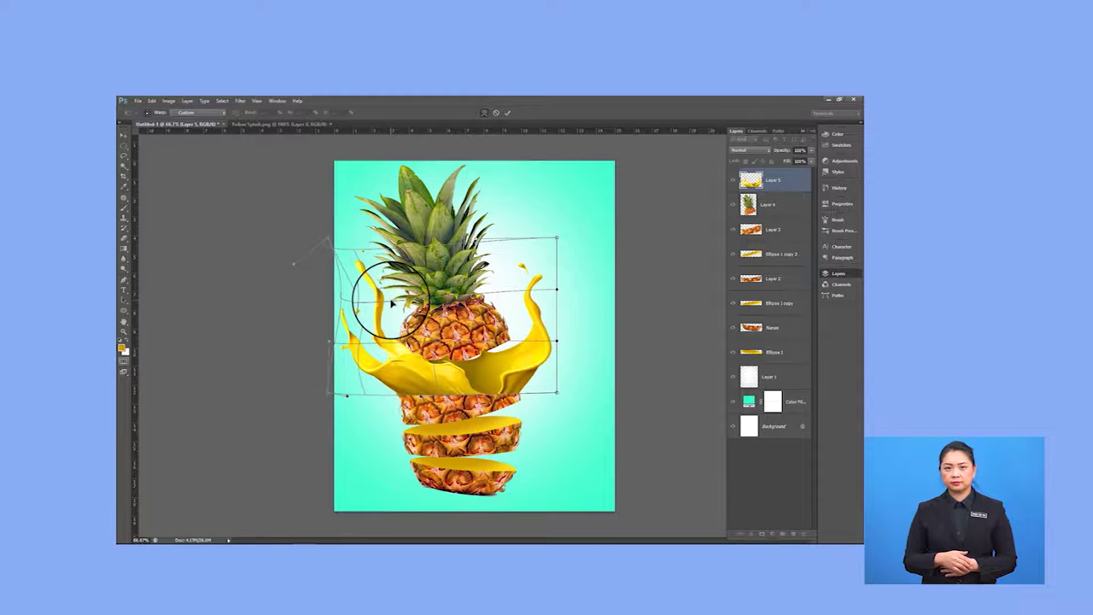
{"action": "mouse_move", "coordinate": [510, 357]}
{"action": "left_mouse_down"}
{"action": "mouse_move", "coordinate": [523, 329]}
{"action": "mouse_move", "coordinate": [507, 360]}
{"action": "left_mouse_up"}
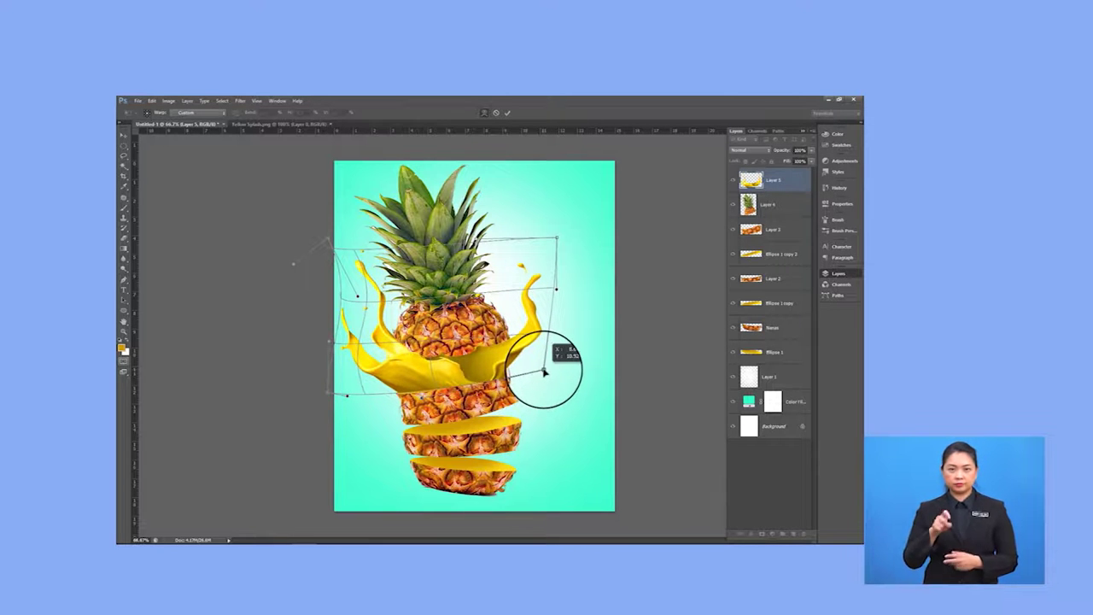
{"action": "mouse_move", "coordinate": [468, 389]}
{"action": "left_mouse_down"}
{"action": "mouse_move", "coordinate": [356, 390]}
{"action": "mouse_move", "coordinate": [445, 376]}
{"action": "left_mouse_up"}
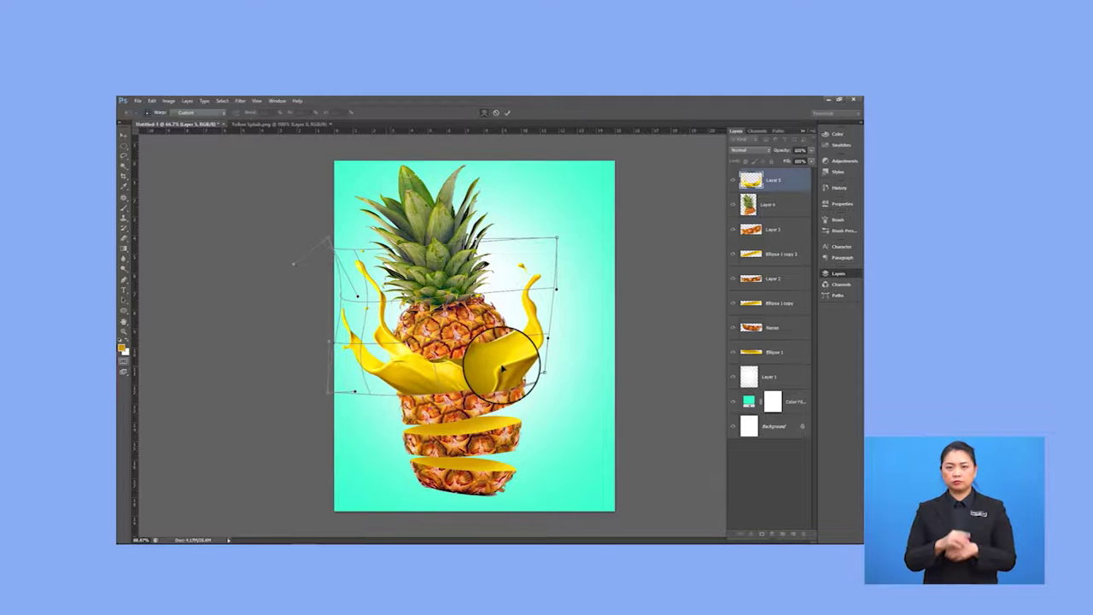
{"action": "left_click_drag", "start_coordinate": [493, 351], "coordinate": [494, 354]}
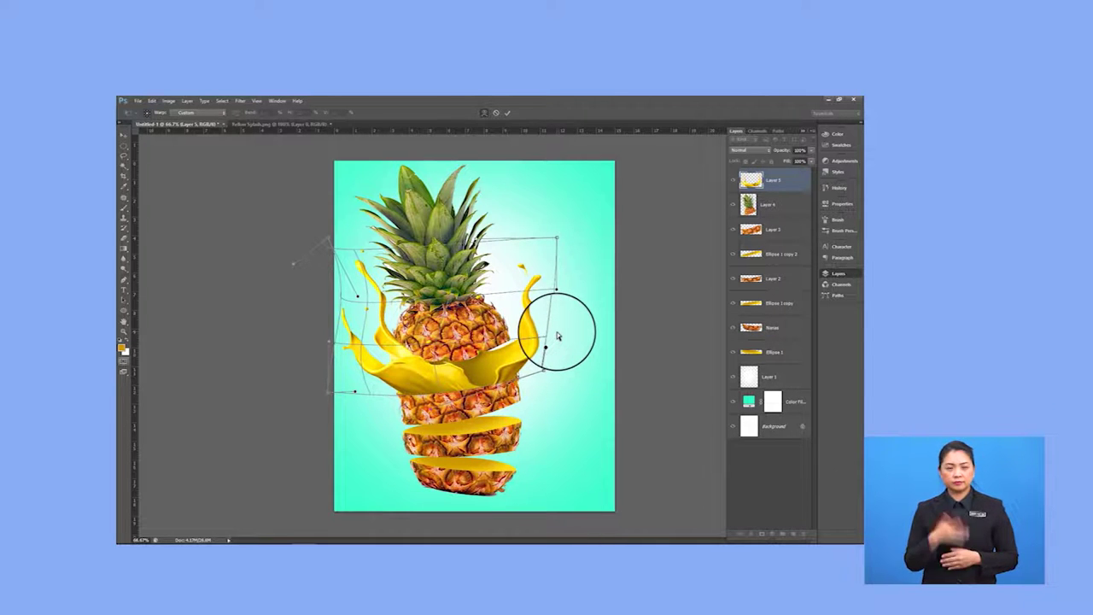
{"action": "key", "text": "Return"}
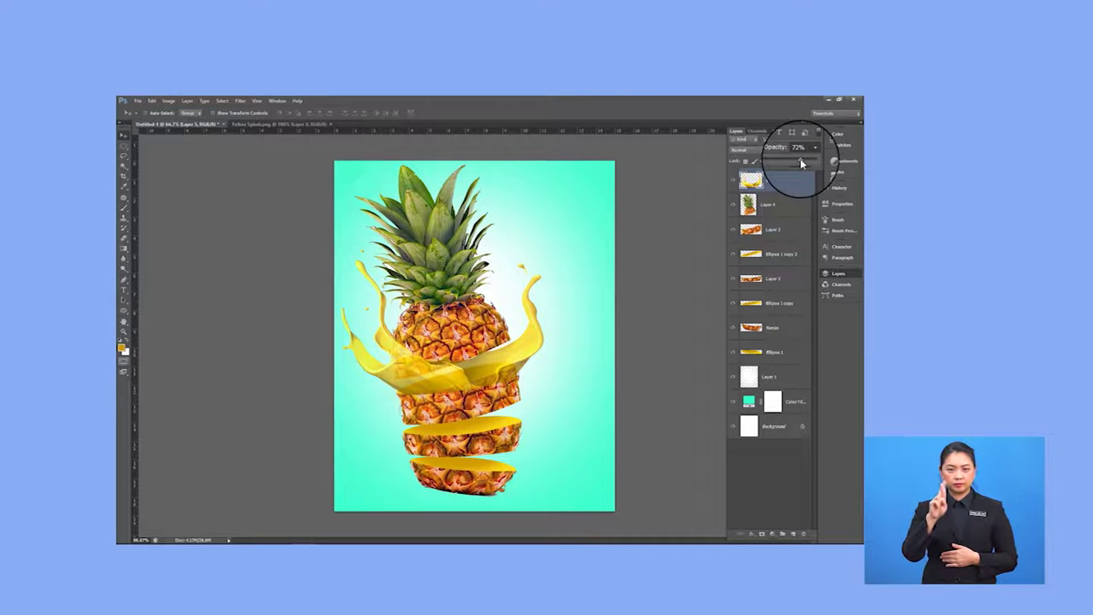
Lower the splash layer's opacity to 84% and add a layer mask to it.
{"action": "left_click_drag", "start_coordinate": [802, 158], "coordinate": [805, 159]}
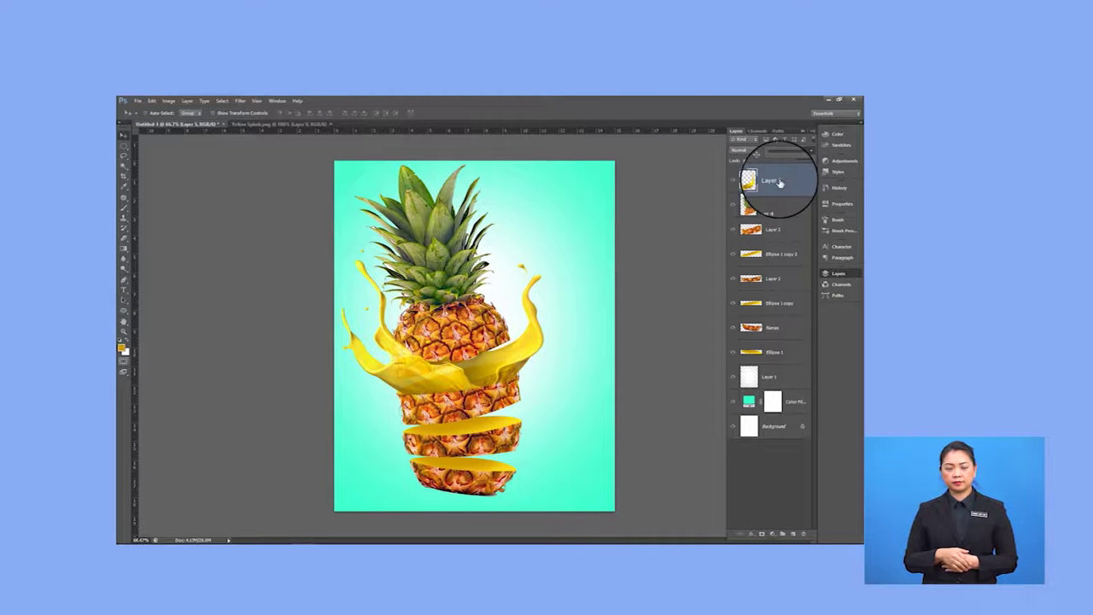
{"action": "left_click", "coordinate": [764, 535]}
Paint black on the splash layer's mask with the Brush tool to hide the splash covering the lower part of the crown piece.
{"action": "left_click", "coordinate": [124, 211]}
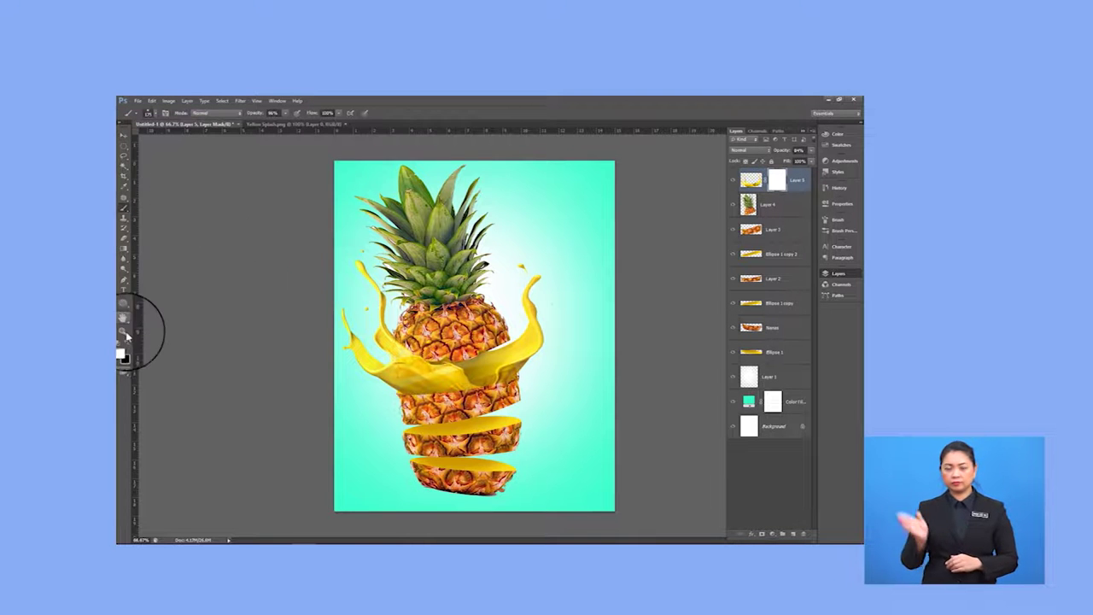
{"action": "left_click", "coordinate": [127, 345]}
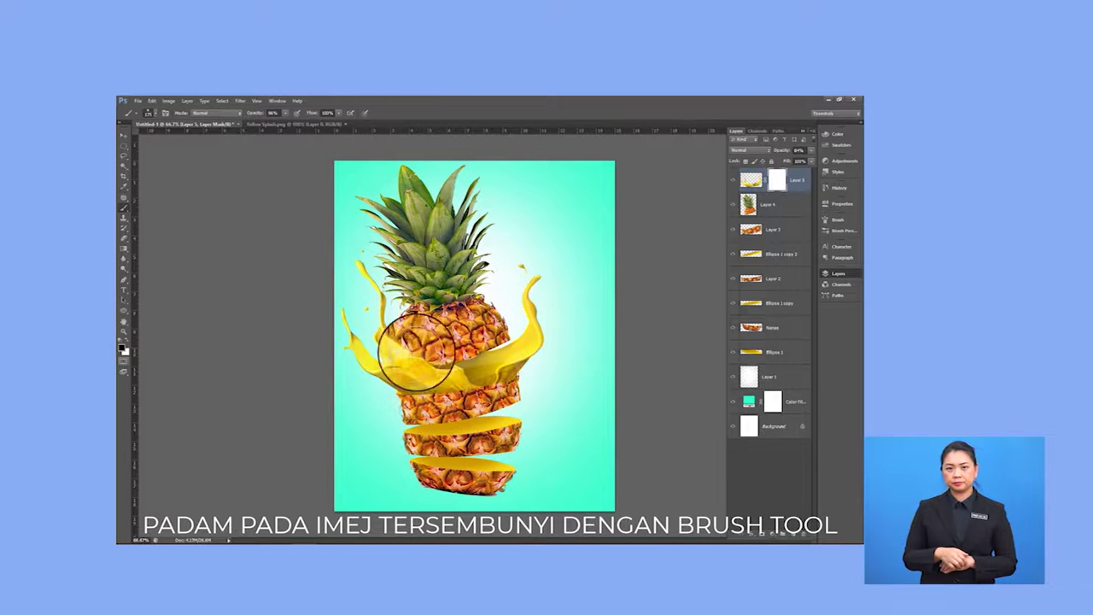
{"action": "left_click_drag", "start_coordinate": [423, 348], "coordinate": [476, 342]}
{"action": "scroll", "coordinate": [483, 357], "scroll_direction": "up", "scroll_amount": 2}
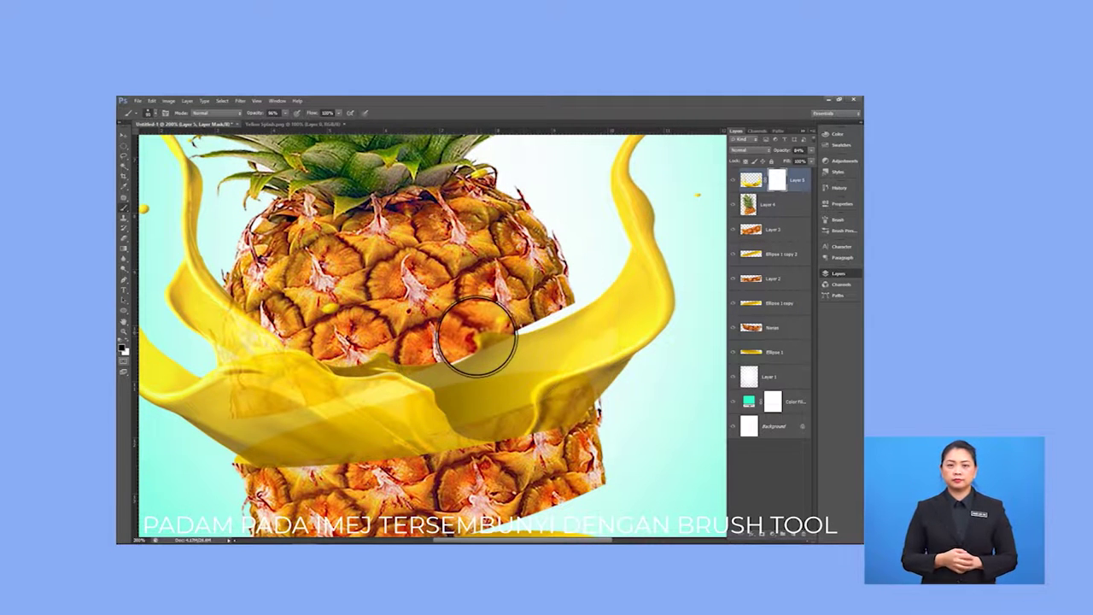
{"action": "mouse_move", "coordinate": [479, 334]}
{"action": "left_mouse_down"}
{"action": "mouse_move", "coordinate": [495, 342]}
{"action": "mouse_move", "coordinate": [484, 330]}
{"action": "mouse_move", "coordinate": [502, 318]}
{"action": "mouse_move", "coordinate": [347, 362]}
{"action": "mouse_move", "coordinate": [419, 361]}
{"action": "mouse_move", "coordinate": [268, 313]}
{"action": "mouse_move", "coordinate": [276, 334]}
{"action": "mouse_move", "coordinate": [226, 348]}
{"action": "mouse_move", "coordinate": [234, 308]}
{"action": "mouse_move", "coordinate": [214, 354]}
{"action": "mouse_move", "coordinate": [220, 341]}
{"action": "left_mouse_up"}
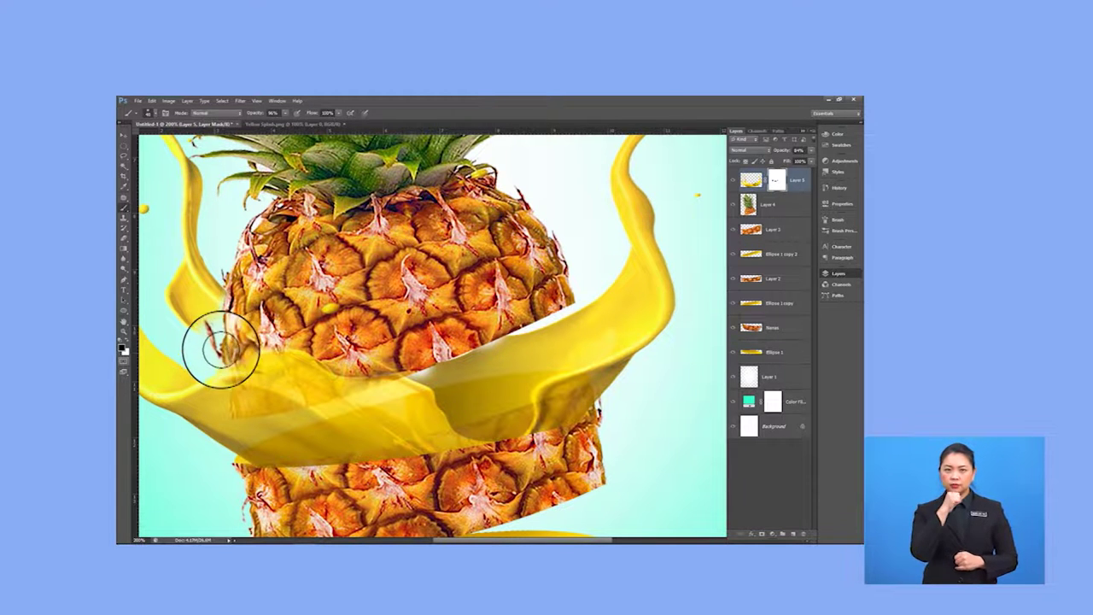
Mask out the splash overlapping the slice beneath the gap, and paint back the over-erased parts of the splash with white.
{"action": "mouse_move", "coordinate": [264, 452]}
{"action": "left_mouse_down"}
{"action": "mouse_move", "coordinate": [253, 475]}
{"action": "mouse_move", "coordinate": [252, 465]}
{"action": "mouse_move", "coordinate": [319, 461]}
{"action": "mouse_move", "coordinate": [368, 472]}
{"action": "mouse_move", "coordinate": [383, 456]}
{"action": "mouse_move", "coordinate": [435, 447]}
{"action": "mouse_move", "coordinate": [416, 456]}
{"action": "mouse_move", "coordinate": [508, 447]}
{"action": "mouse_move", "coordinate": [630, 381]}
{"action": "mouse_move", "coordinate": [618, 396]}
{"action": "mouse_move", "coordinate": [623, 374]}
{"action": "mouse_move", "coordinate": [605, 385]}
{"action": "mouse_move", "coordinate": [652, 373]}
{"action": "mouse_move", "coordinate": [617, 384]}
{"action": "left_mouse_up"}
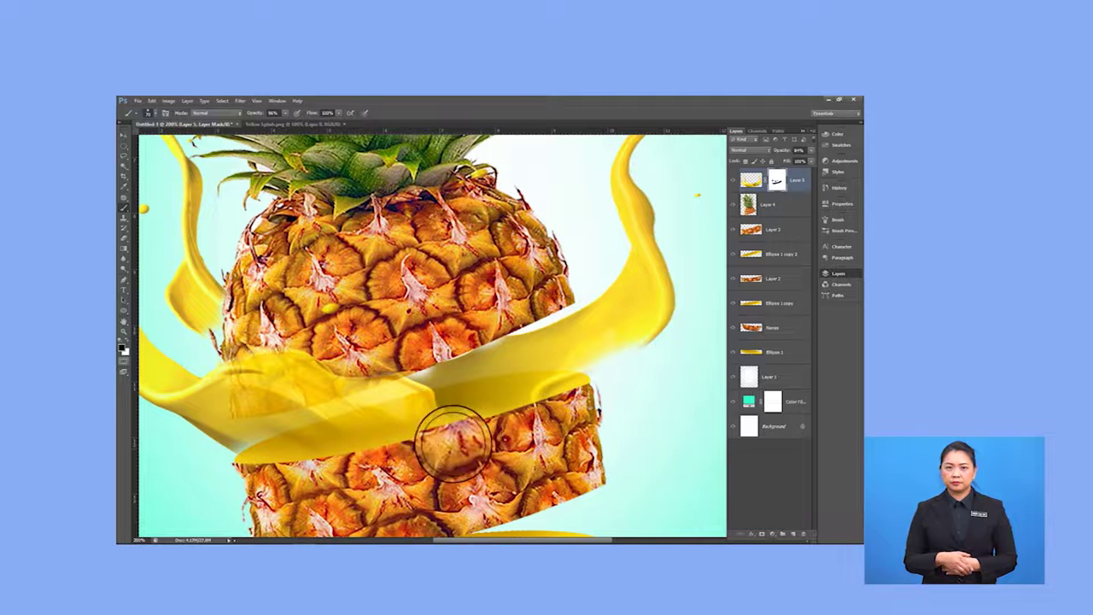
{"action": "mouse_move", "coordinate": [286, 466]}
{"action": "left_mouse_down"}
{"action": "mouse_move", "coordinate": [243, 473]}
{"action": "mouse_move", "coordinate": [376, 471]}
{"action": "left_mouse_up"}
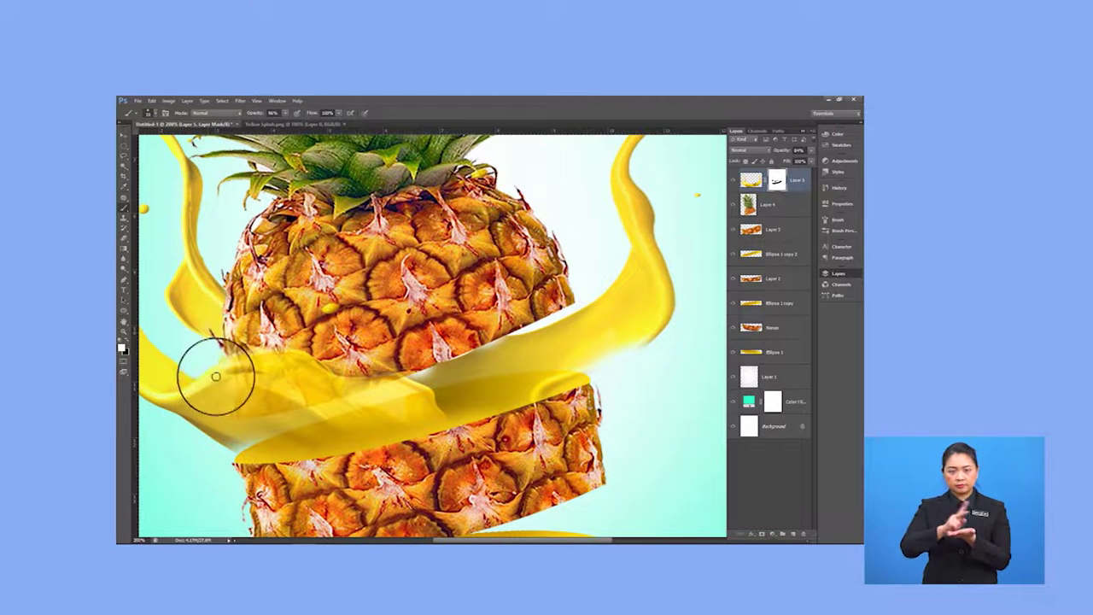
{"action": "mouse_move", "coordinate": [224, 382]}
{"action": "left_mouse_down"}
{"action": "mouse_move", "coordinate": [302, 354]}
{"action": "mouse_move", "coordinate": [331, 375]}
{"action": "mouse_move", "coordinate": [407, 379]}
{"action": "mouse_move", "coordinate": [383, 376]}
{"action": "mouse_move", "coordinate": [423, 377]}
{"action": "mouse_move", "coordinate": [413, 377]}
{"action": "mouse_move", "coordinate": [502, 341]}
{"action": "mouse_move", "coordinate": [475, 351]}
{"action": "mouse_move", "coordinate": [591, 363]}
{"action": "mouse_move", "coordinate": [576, 372]}
{"action": "mouse_move", "coordinate": [644, 342]}
{"action": "mouse_move", "coordinate": [516, 402]}
{"action": "mouse_move", "coordinate": [459, 394]}
{"action": "mouse_move", "coordinate": [371, 427]}
{"action": "mouse_move", "coordinate": [392, 423]}
{"action": "mouse_move", "coordinate": [222, 454]}
{"action": "mouse_move", "coordinate": [250, 435]}
{"action": "mouse_move", "coordinate": [229, 444]}
{"action": "mouse_move", "coordinate": [329, 444]}
{"action": "mouse_move", "coordinate": [280, 432]}
{"action": "mouse_move", "coordinate": [255, 438]}
{"action": "mouse_move", "coordinate": [416, 442]}
{"action": "mouse_move", "coordinate": [234, 437]}
{"action": "mouse_move", "coordinate": [298, 424]}
{"action": "mouse_move", "coordinate": [275, 435]}
{"action": "mouse_move", "coordinate": [303, 435]}
{"action": "mouse_move", "coordinate": [388, 377]}
{"action": "mouse_move", "coordinate": [405, 410]}
{"action": "mouse_move", "coordinate": [385, 427]}
{"action": "mouse_move", "coordinate": [317, 430]}
{"action": "left_mouse_up"}
{"action": "left_click", "coordinate": [126, 344]}
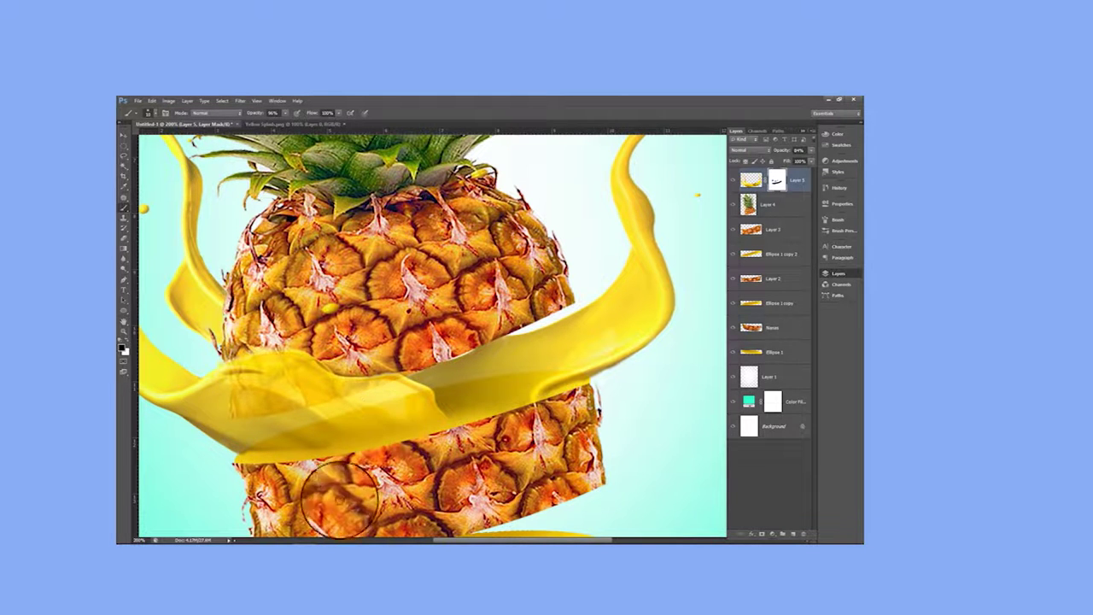
Clean up the splash mask along the upper edge of the second piece and raise the splash layer's opacity to 100%.
{"action": "mouse_move", "coordinate": [272, 462]}
{"action": "left_mouse_down"}
{"action": "mouse_move", "coordinate": [276, 449]}
{"action": "mouse_move", "coordinate": [324, 446]}
{"action": "mouse_move", "coordinate": [307, 456]}
{"action": "mouse_move", "coordinate": [339, 454]}
{"action": "mouse_move", "coordinate": [266, 456]}
{"action": "mouse_move", "coordinate": [436, 468]}
{"action": "left_mouse_up"}
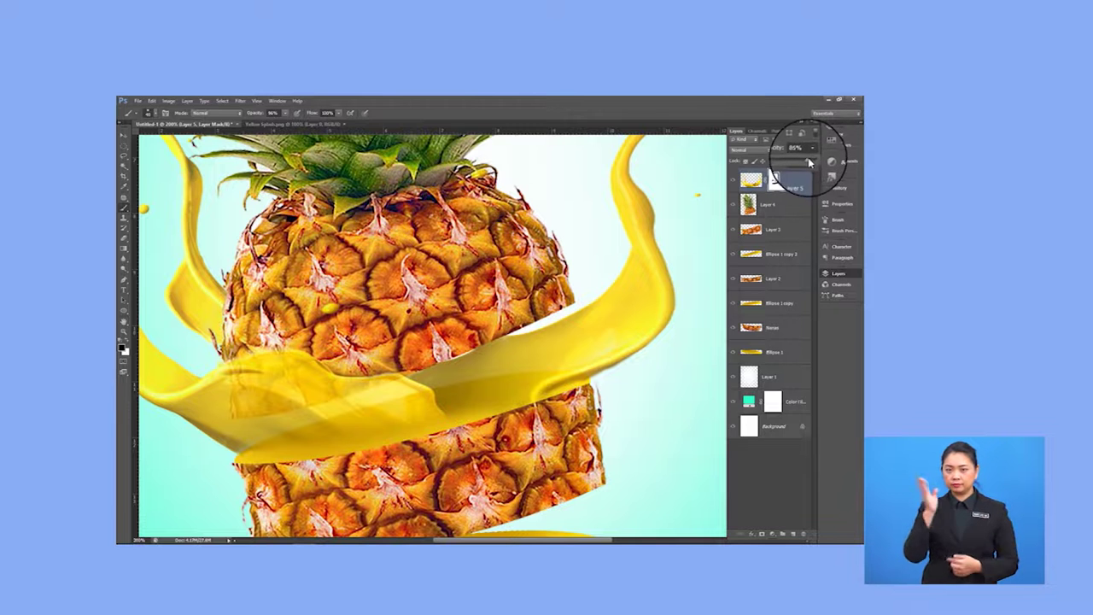
{"action": "left_click_drag", "start_coordinate": [809, 162], "coordinate": [818, 163]}
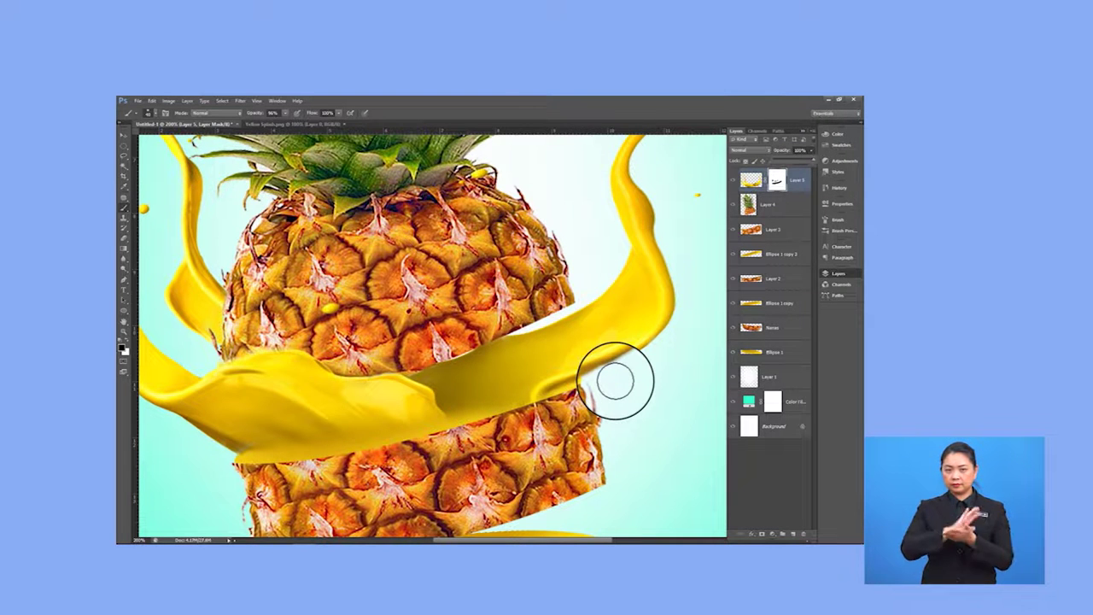
{"action": "key", "text": "ctrl+minus"}
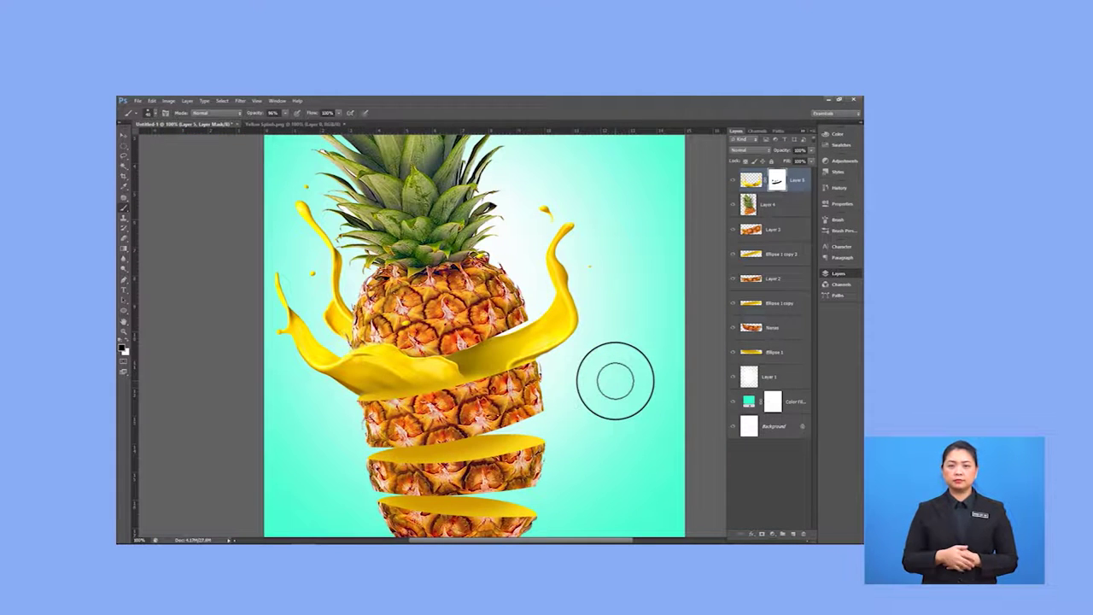
In Yellow Splash.png, lasso the left splash arm with its droplets and copy it to a new layer.
{"action": "left_click", "coordinate": [312, 123]}
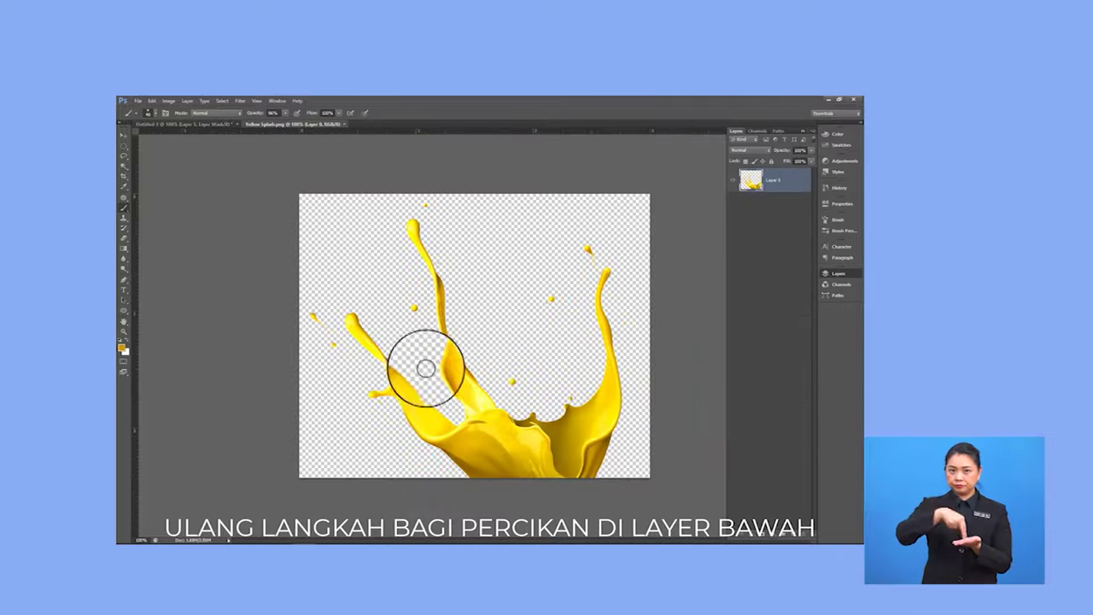
{"action": "left_click", "coordinate": [123, 158]}
{"action": "mouse_move", "coordinate": [435, 401]}
{"action": "left_mouse_down"}
{"action": "mouse_move", "coordinate": [435, 385]}
{"action": "mouse_move", "coordinate": [359, 312]}
{"action": "mouse_move", "coordinate": [316, 305]}
{"action": "mouse_move", "coordinate": [310, 316]}
{"action": "mouse_move", "coordinate": [342, 405]}
{"action": "mouse_move", "coordinate": [395, 446]}
{"action": "mouse_move", "coordinate": [440, 412]}
{"action": "mouse_move", "coordinate": [436, 398]}
{"action": "left_mouse_up"}
{"action": "right_click", "coordinate": [383, 365]}
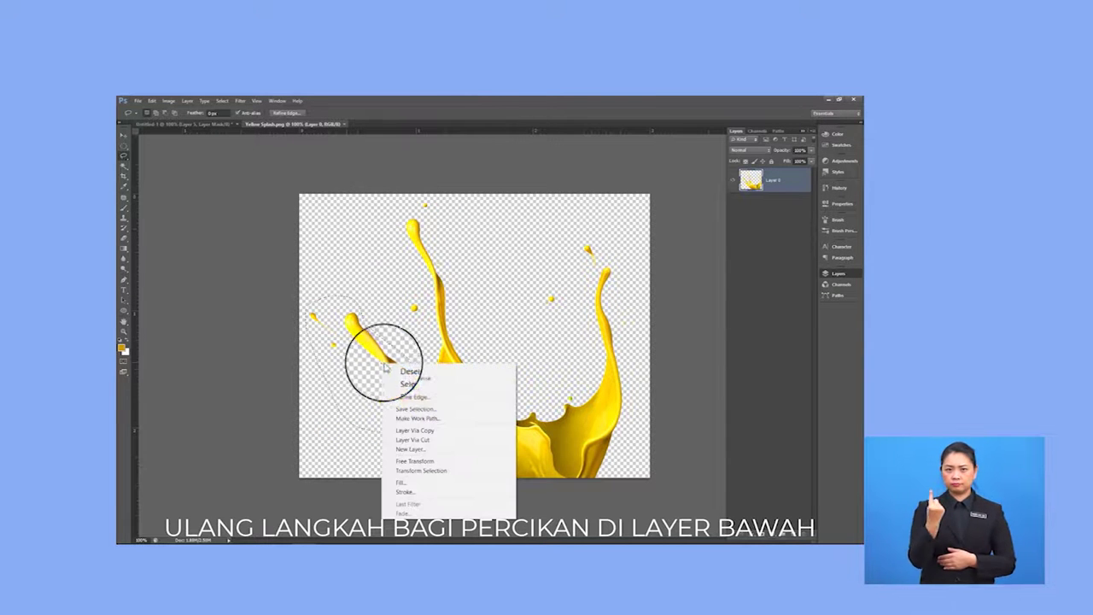
{"action": "left_click", "coordinate": [406, 424]}
Move the copied arm into the poster, then rotate, shrink and warp it so it flows from the left end of the second gap's cut face.
{"action": "left_click", "coordinate": [125, 135]}
{"action": "left_click_drag", "start_coordinate": [389, 376], "coordinate": [396, 440]}
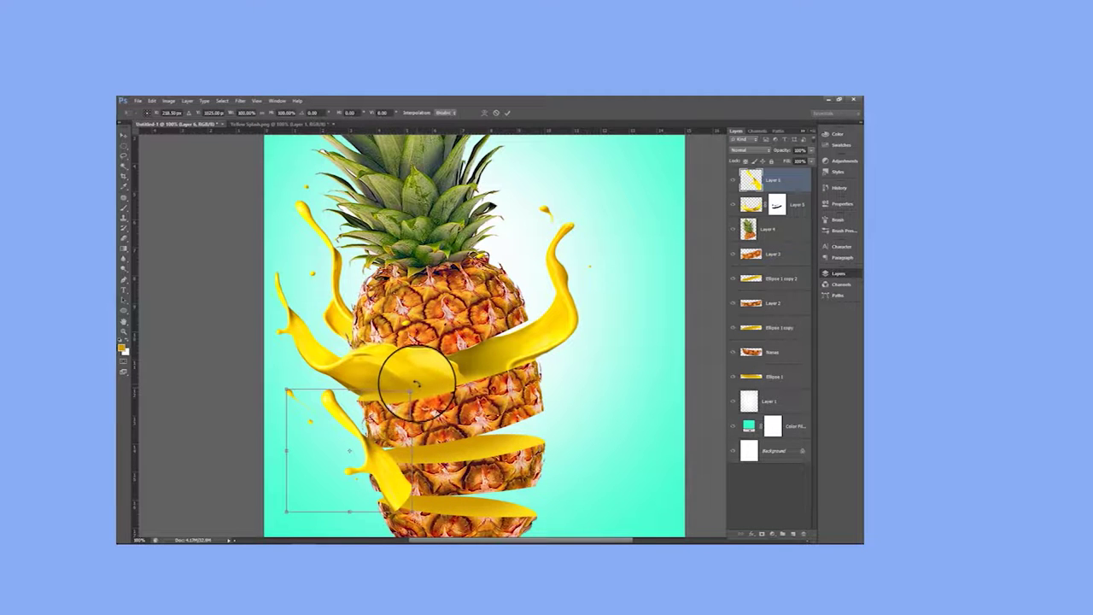
{"action": "left_click_drag", "start_coordinate": [416, 384], "coordinate": [363, 372]}
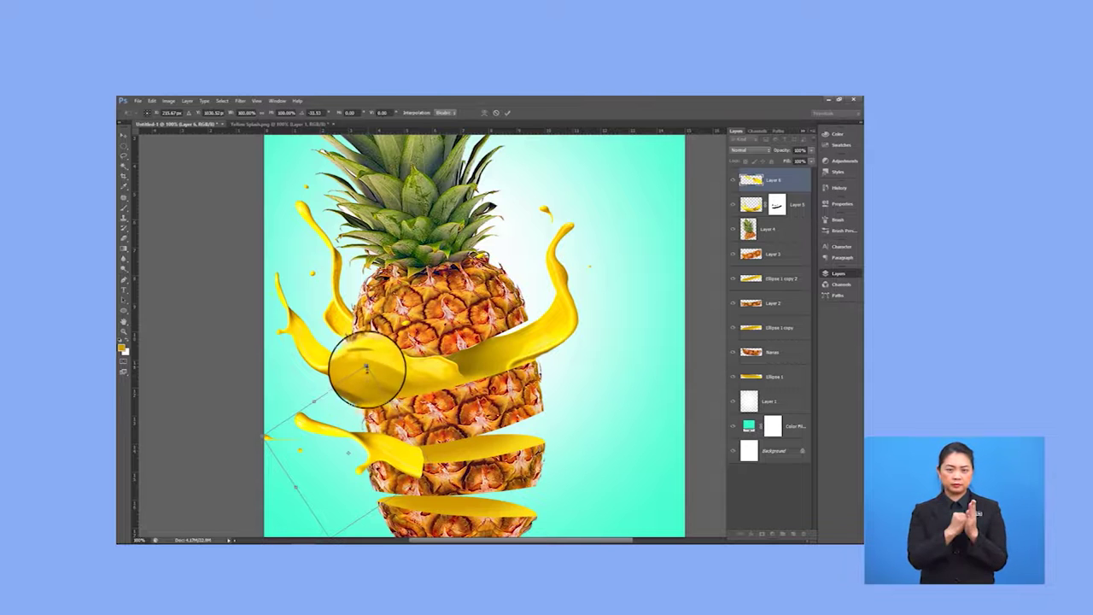
{"action": "left_click_drag", "start_coordinate": [366, 367], "coordinate": [367, 386]}
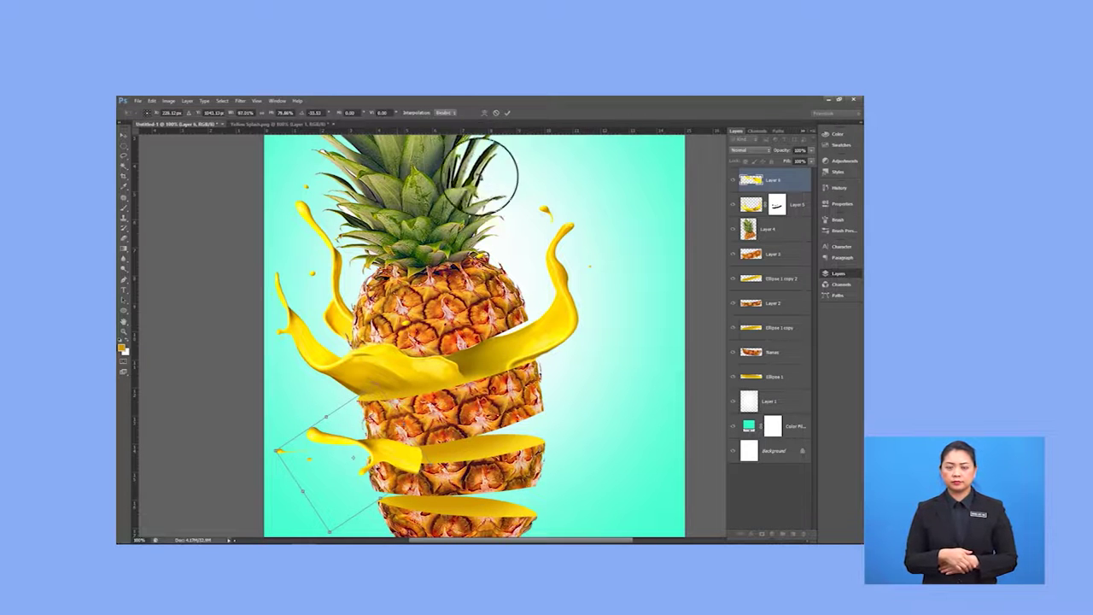
{"action": "left_click", "coordinate": [481, 112]}
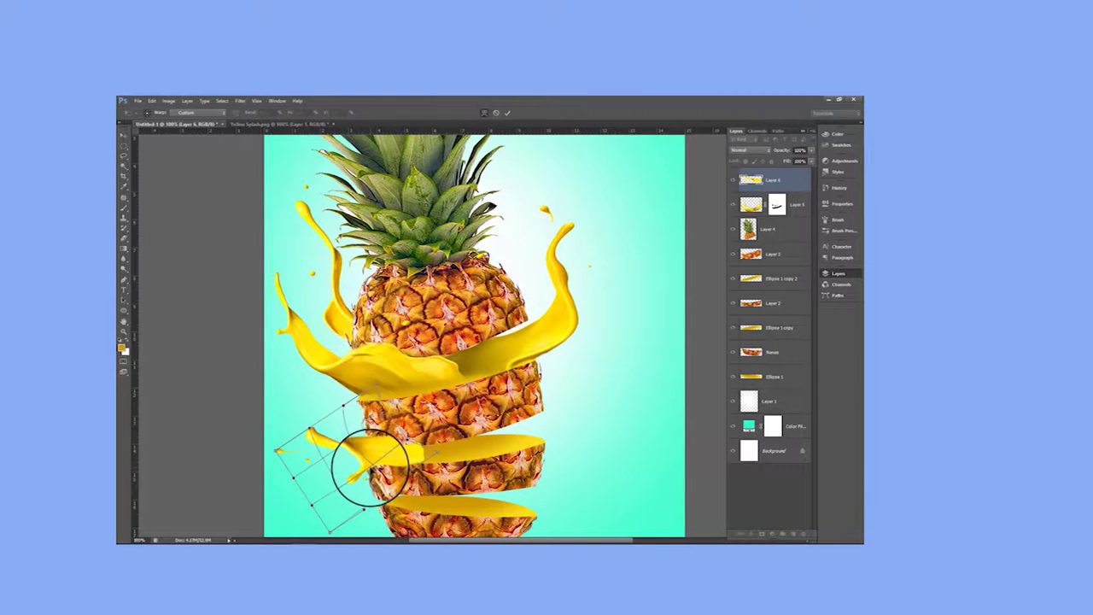
{"action": "key", "text": "Return"}
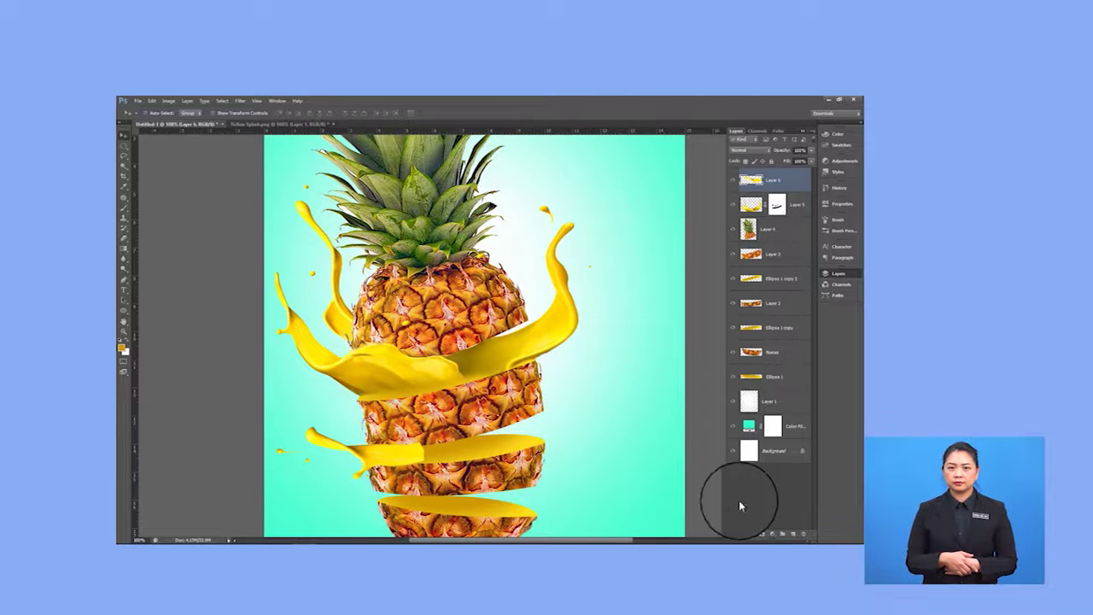
Add a layer mask to the left arm and brush its inner end so it blends into the yellow cut face.
{"action": "left_click", "coordinate": [762, 534]}
{"action": "left_click", "coordinate": [126, 210]}
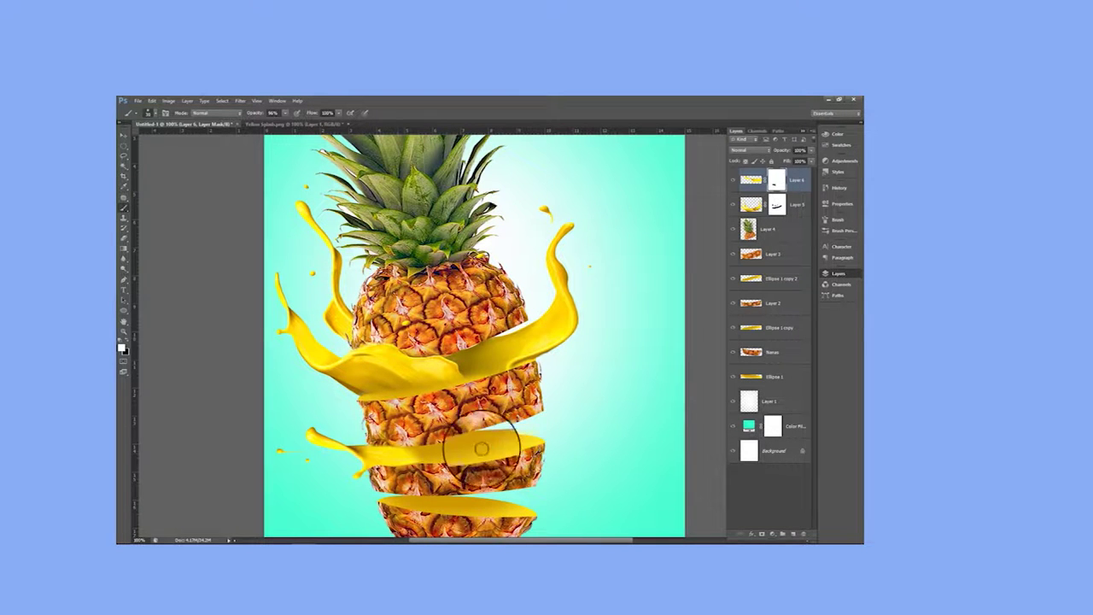
{"action": "left_click", "coordinate": [124, 134]}
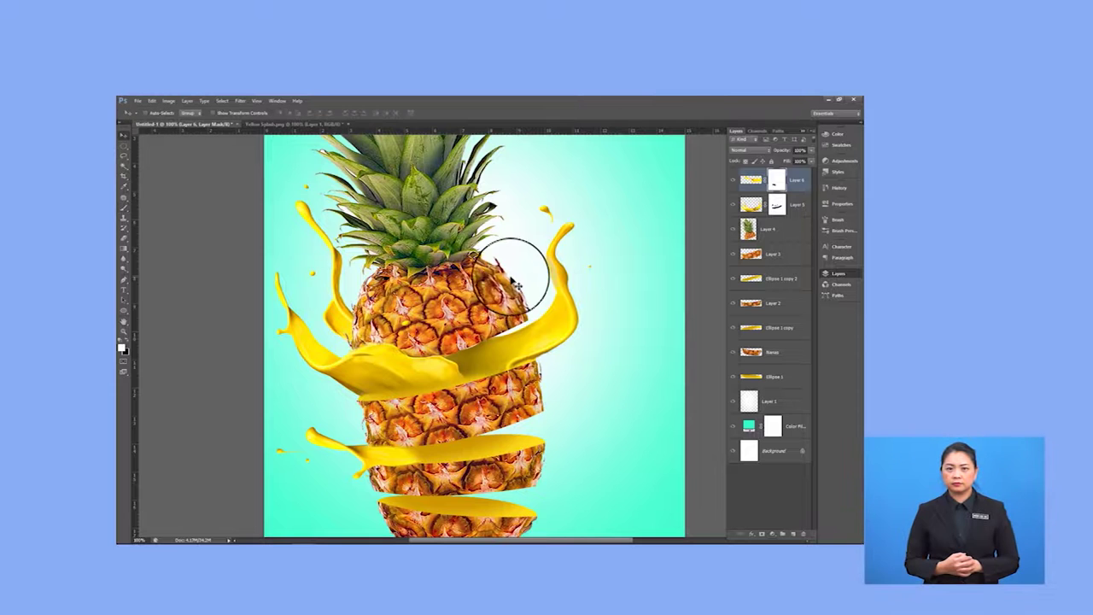
Bring another copy of the splash arm into the poster, rotate it about 99°, and warp it onto the right end of the second gap's cut face.
{"action": "left_click", "coordinate": [275, 125]}
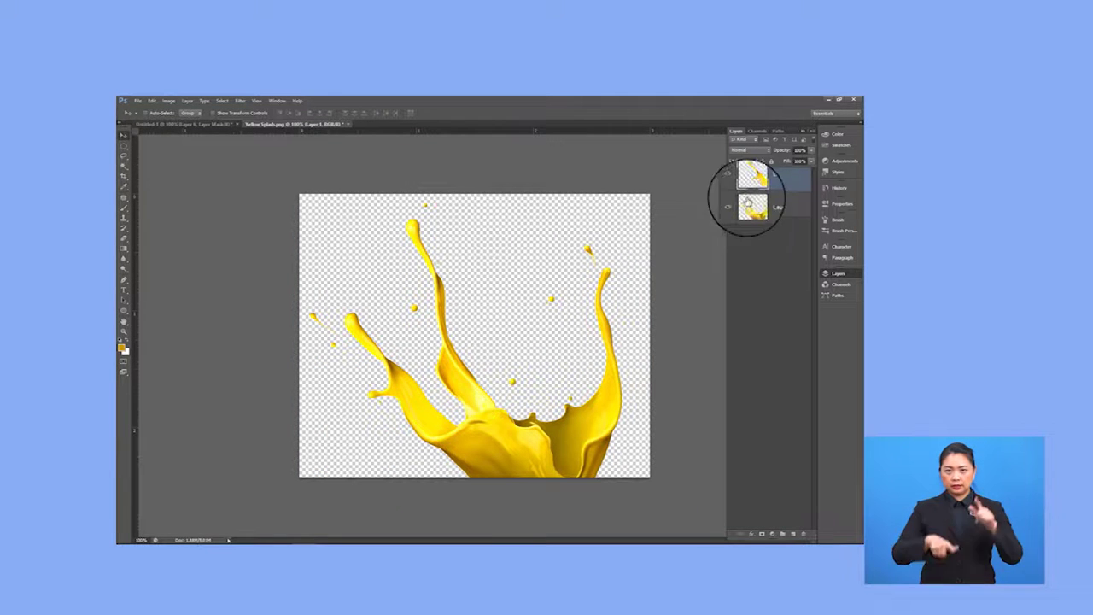
{"action": "left_click_drag", "start_coordinate": [353, 341], "coordinate": [537, 399]}
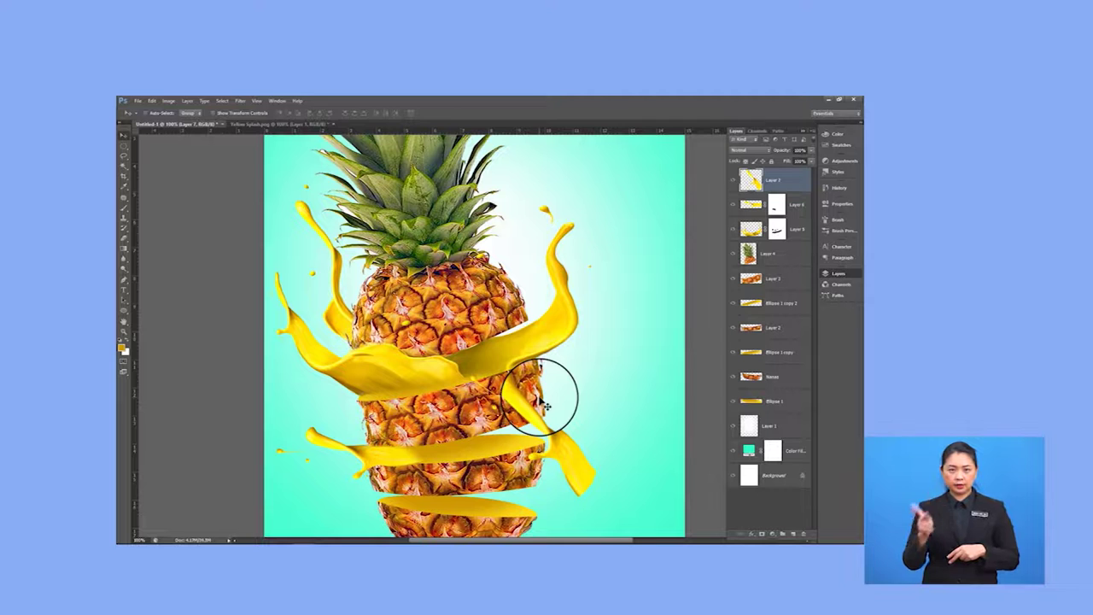
{"action": "key", "text": "ctrl+t"}
{"action": "left_click_drag", "start_coordinate": [464, 362], "coordinate": [634, 401]}
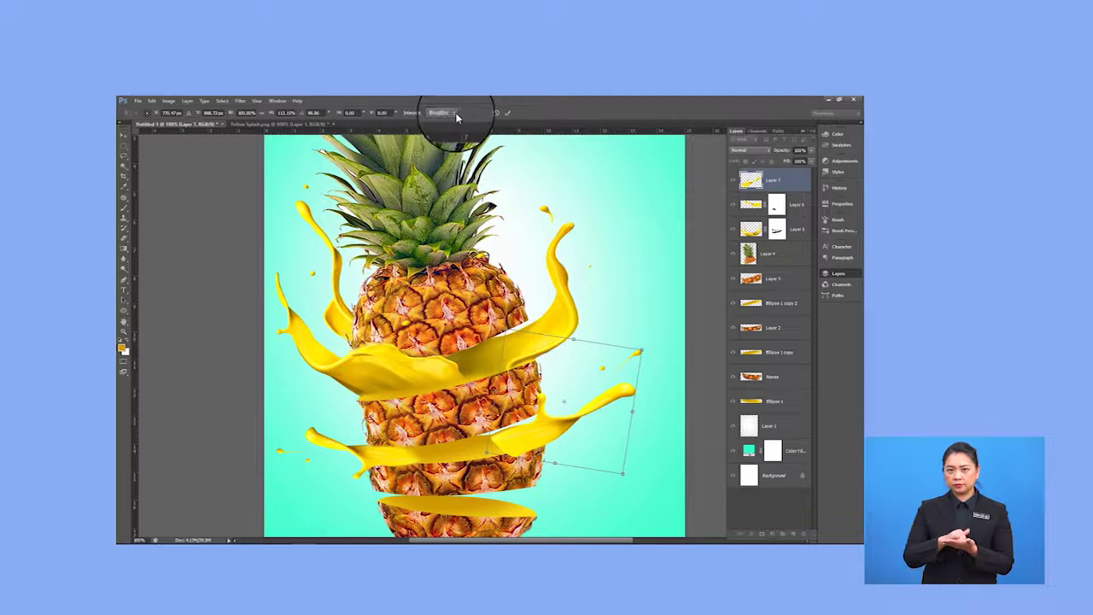
{"action": "left_click", "coordinate": [484, 114]}
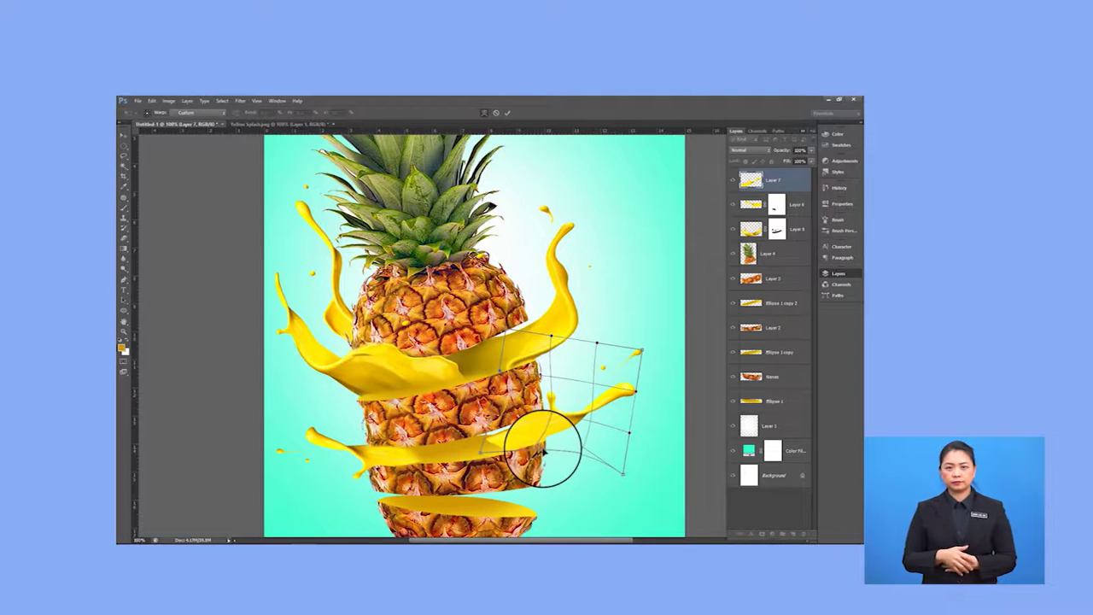
{"action": "key", "text": "Return"}
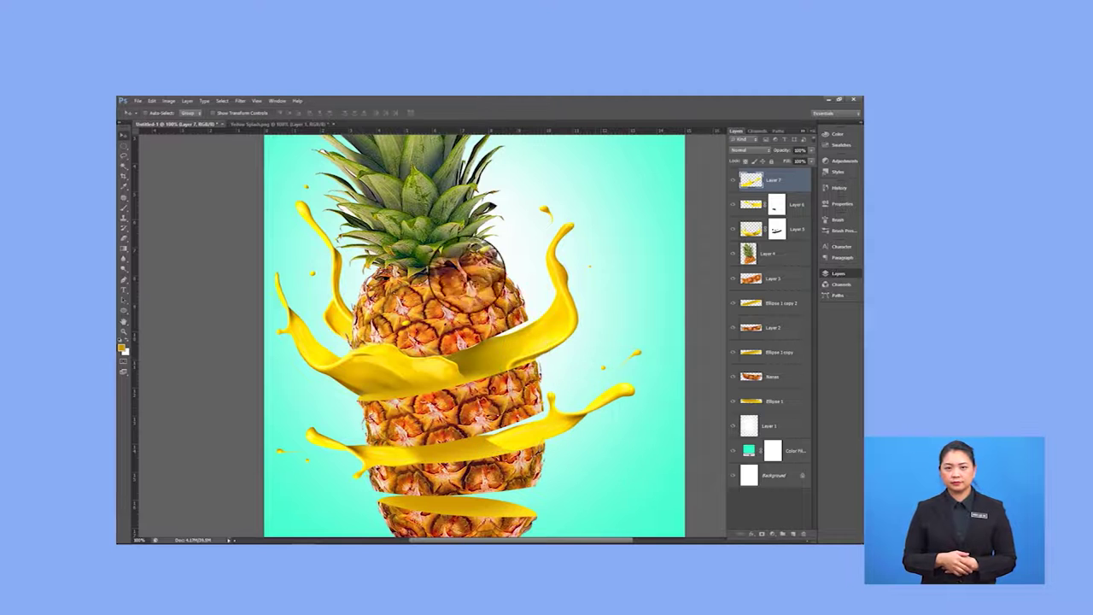
Add a layer mask to the right arm and brush its inner end and lower edge to blend it into the cut face.
{"action": "left_click", "coordinate": [761, 534]}
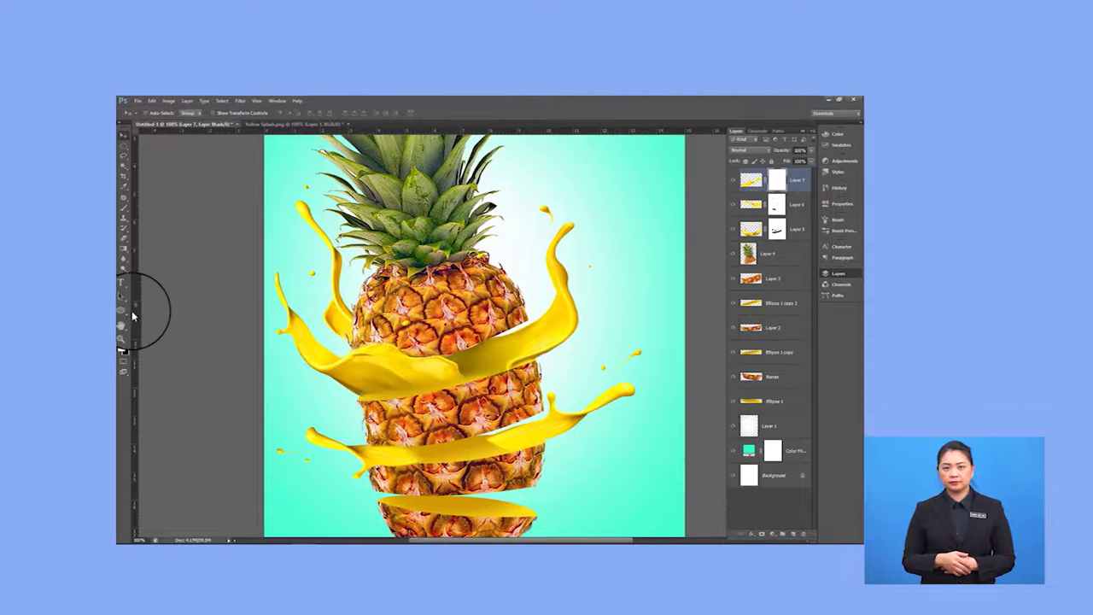
{"action": "left_click", "coordinate": [124, 207]}
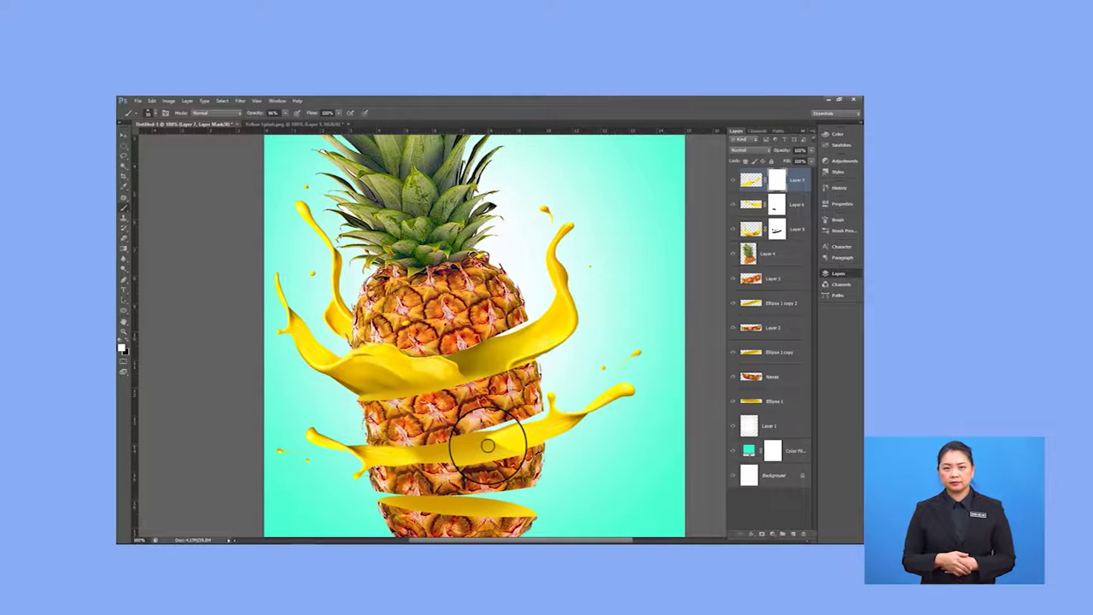
{"action": "left_click", "coordinate": [127, 343]}
{"action": "mouse_move", "coordinate": [497, 448]}
{"action": "left_mouse_down"}
{"action": "mouse_move", "coordinate": [530, 447]}
{"action": "mouse_move", "coordinate": [487, 447]}
{"action": "mouse_move", "coordinate": [513, 424]}
{"action": "mouse_move", "coordinate": [576, 425]}
{"action": "left_mouse_up"}
{"action": "key", "text": "x"}
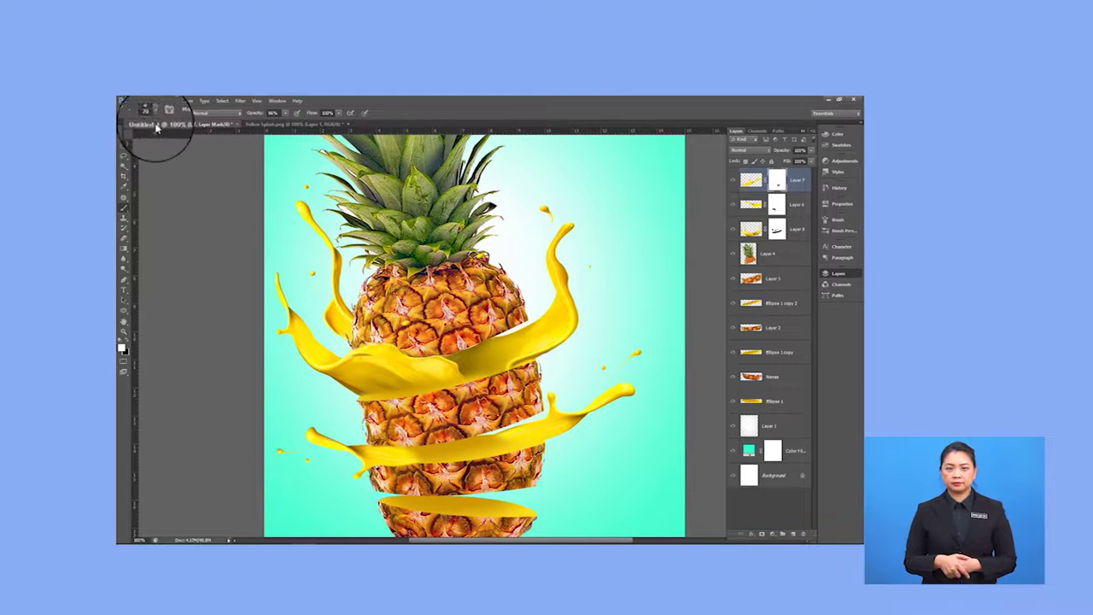
{"action": "left_click", "coordinate": [123, 135]}
{"action": "scroll", "coordinate": [499, 346], "scroll_direction": "down", "scroll_amount": 2}
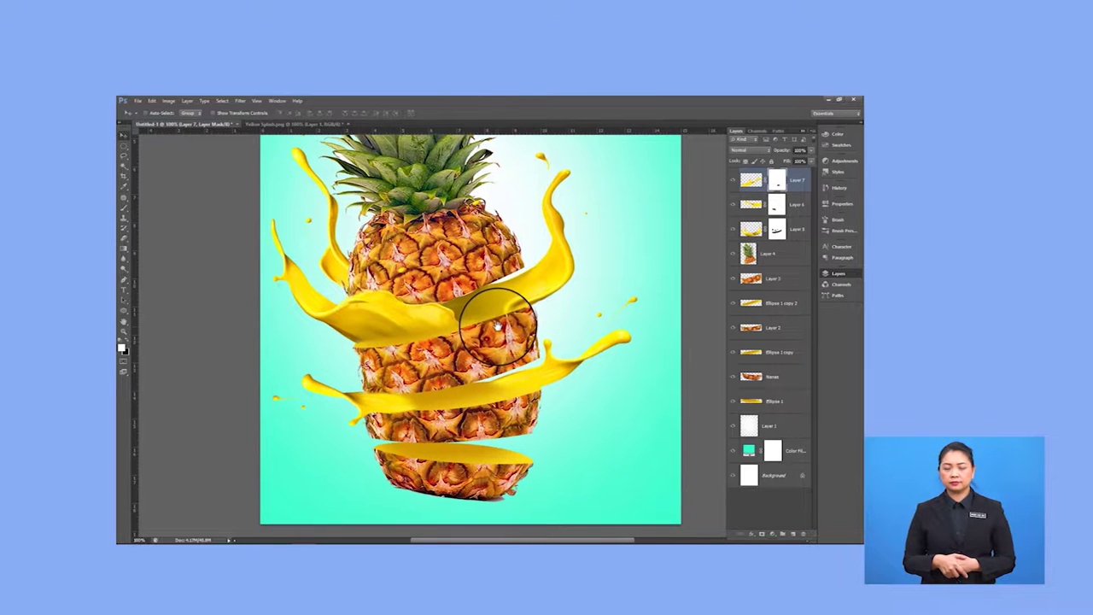
In Yellow Splash.png, lasso the upper part of the right splash arm together with the droplet above it.
{"action": "left_click", "coordinate": [310, 124]}
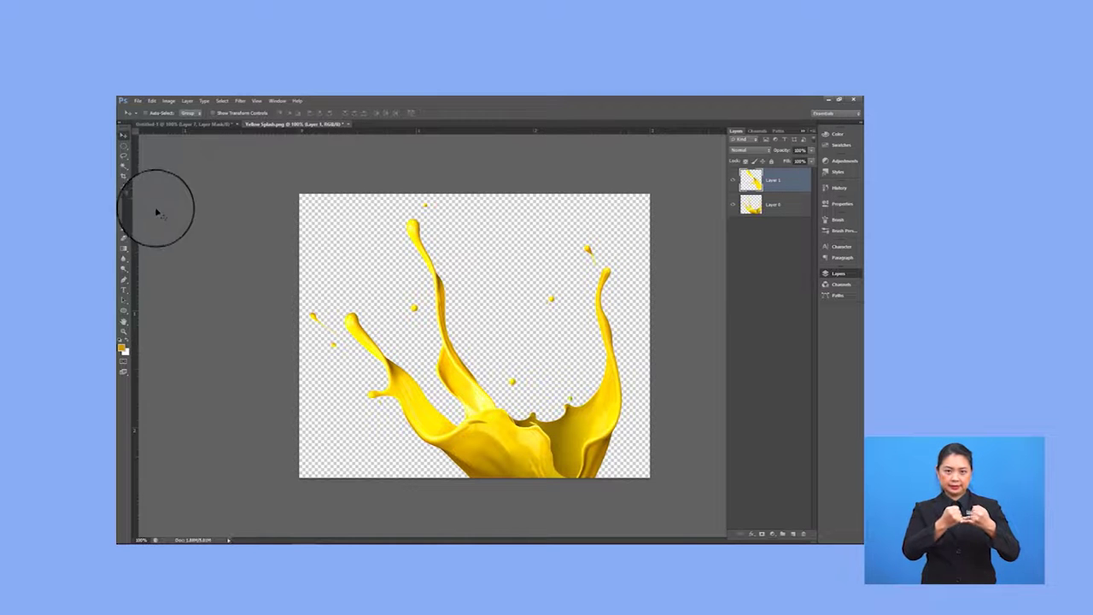
{"action": "left_click", "coordinate": [124, 155]}
{"action": "mouse_move", "coordinate": [597, 245]}
{"action": "left_mouse_down"}
{"action": "mouse_move", "coordinate": [573, 262]}
{"action": "mouse_move", "coordinate": [585, 325]}
{"action": "mouse_move", "coordinate": [615, 346]}
{"action": "mouse_move", "coordinate": [621, 302]}
{"action": "mouse_move", "coordinate": [601, 243]}
{"action": "mouse_move", "coordinate": [613, 301]}
{"action": "left_mouse_up"}
{"action": "right_click", "coordinate": [614, 301]}
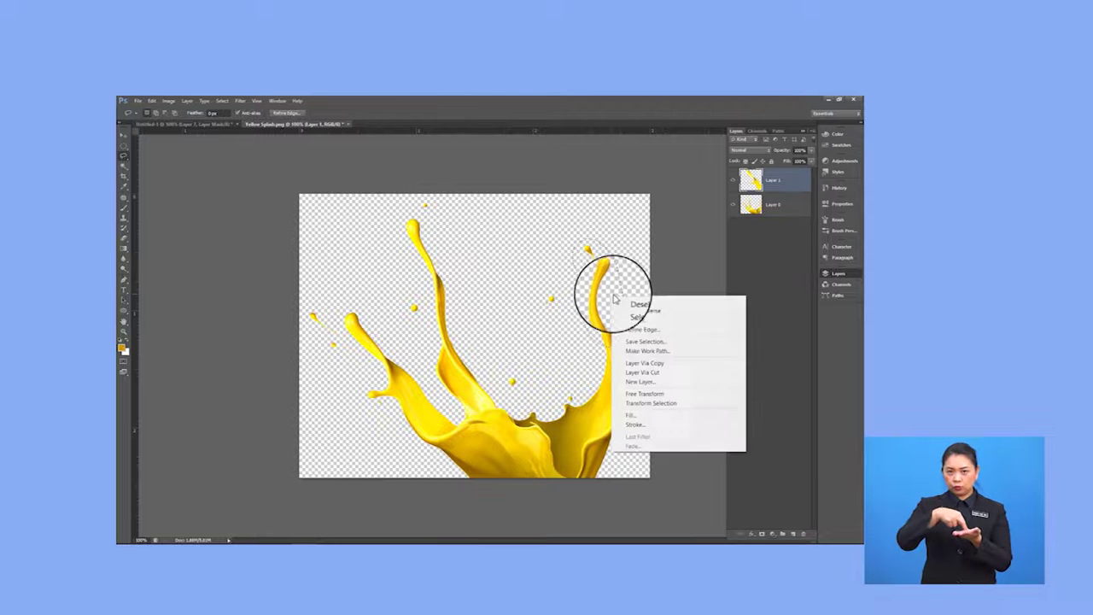
{"action": "left_click", "coordinate": [627, 354]}
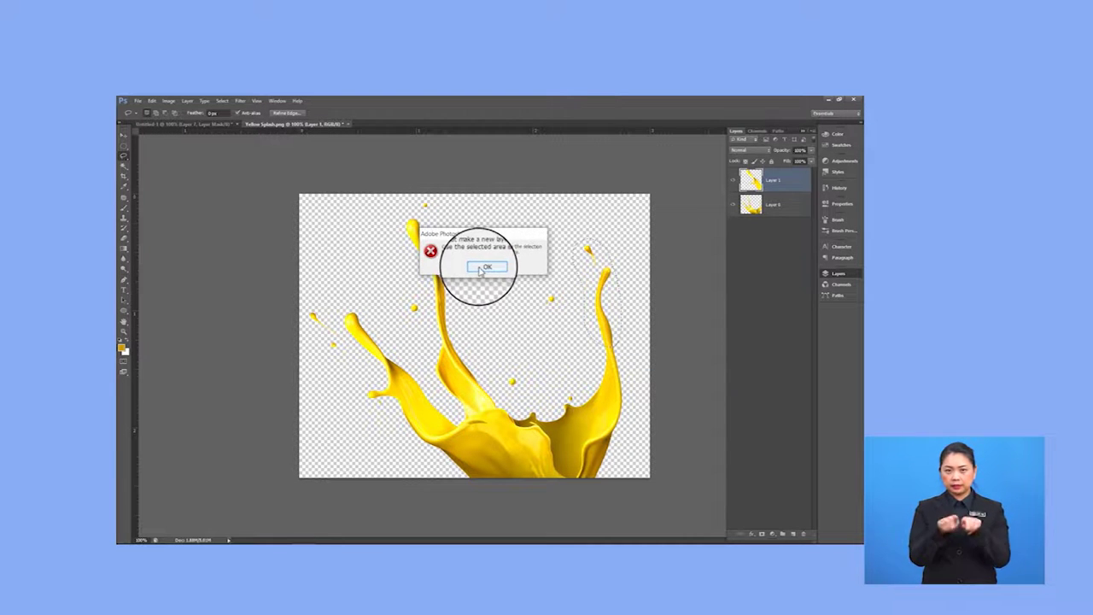
{"action": "left_click", "coordinate": [483, 267]}
Select the full splash layer and copy the lassoed right arm from it to a new layer.
{"action": "left_click", "coordinate": [752, 204]}
{"action": "right_click", "coordinate": [613, 313]}
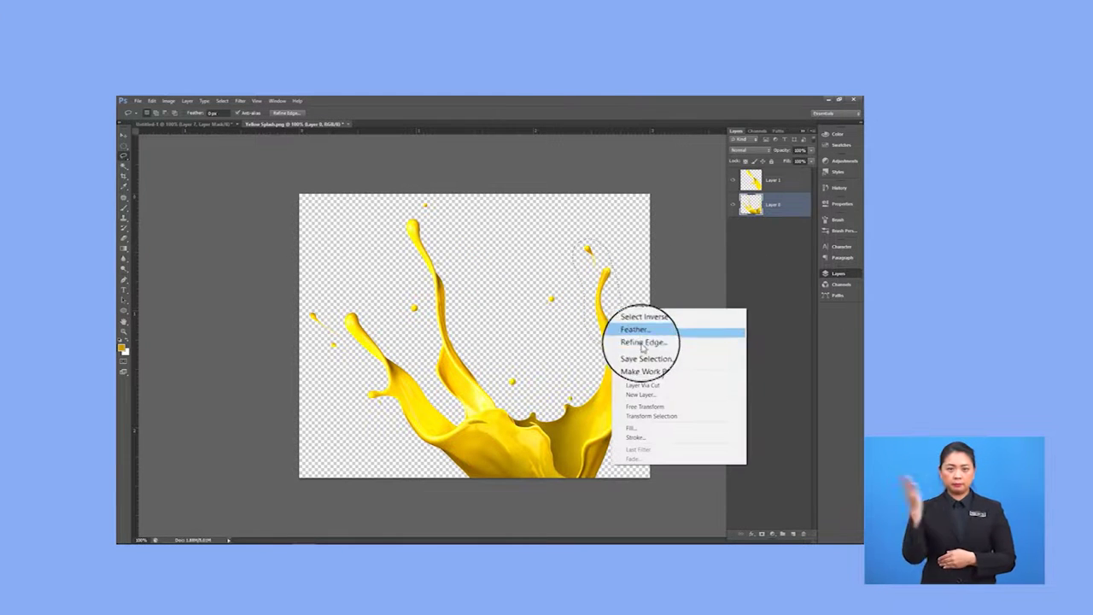
{"action": "left_click", "coordinate": [662, 365]}
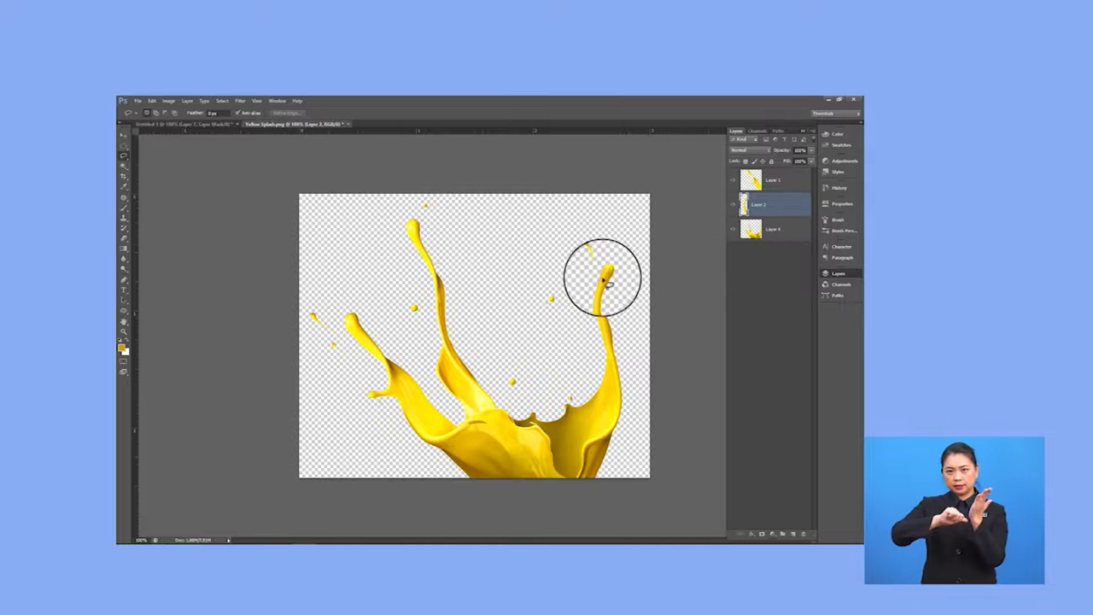
Bring the copied right splash arm into the poster, rotate it about 103°, and fit it onto the right end of the lowest cut face.
{"action": "left_click", "coordinate": [124, 135]}
{"action": "left_click_drag", "start_coordinate": [608, 286], "coordinate": [592, 442]}
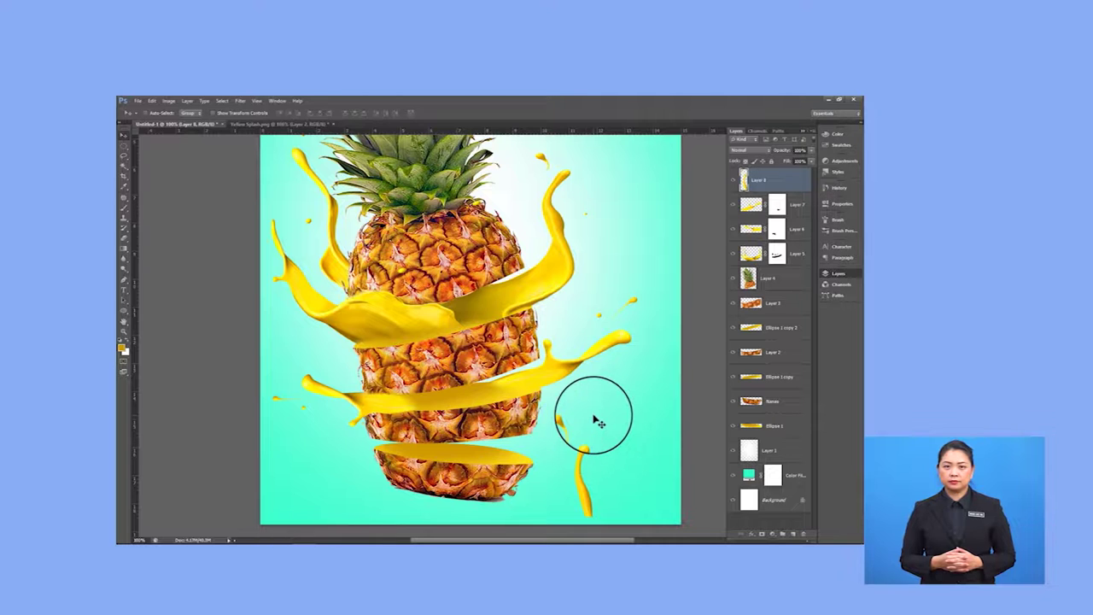
{"action": "key", "text": "ctrl+t"}
{"action": "left_click_drag", "start_coordinate": [608, 428], "coordinate": [552, 421]}
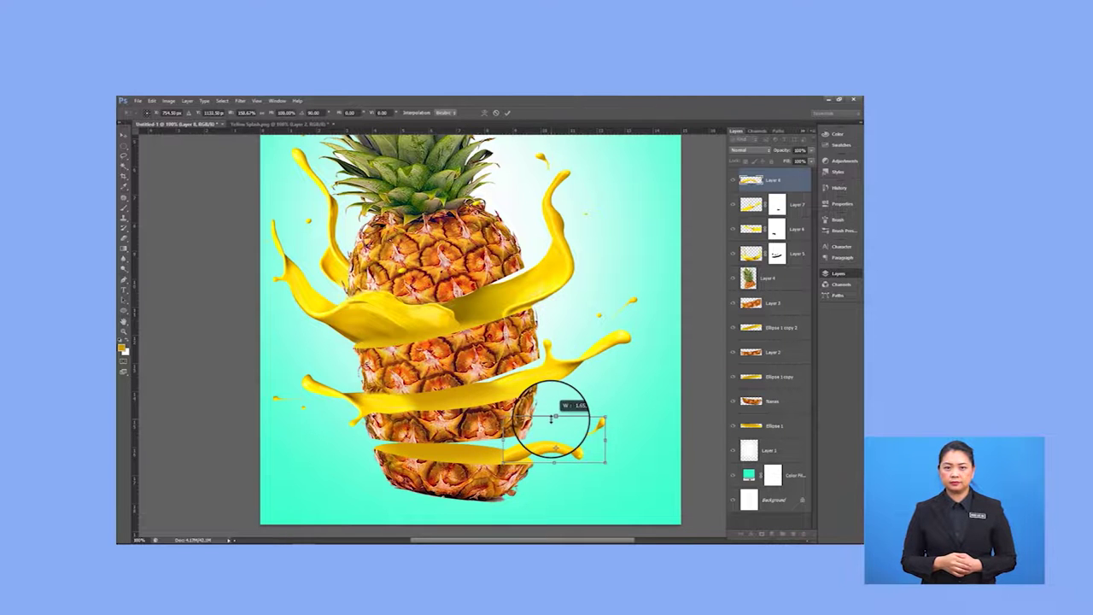
{"action": "left_click_drag", "start_coordinate": [512, 456], "coordinate": [516, 454]}
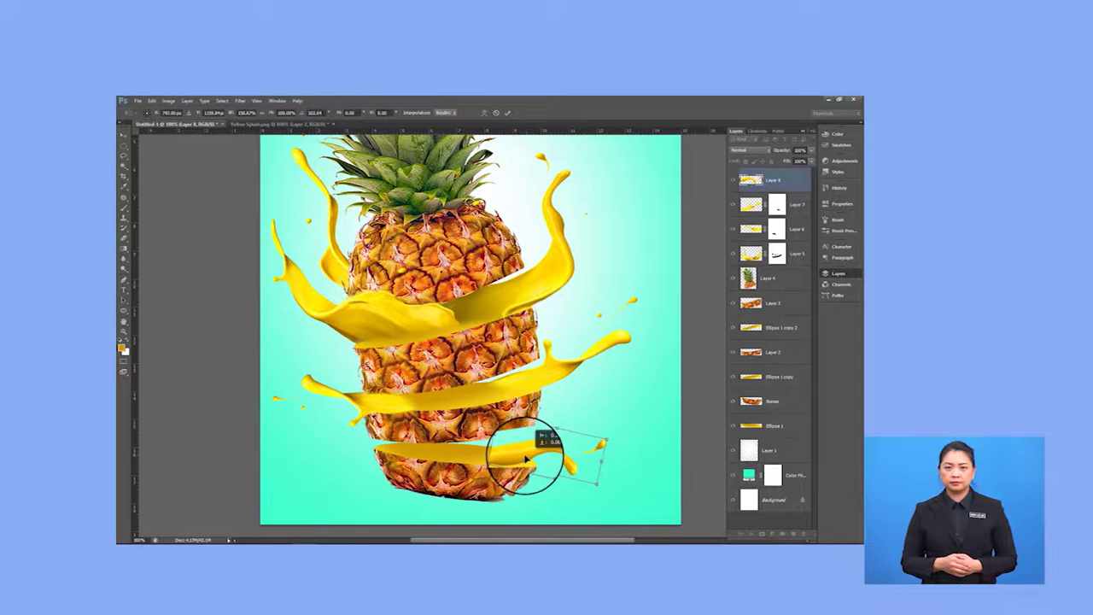
{"action": "key", "text": "Return"}
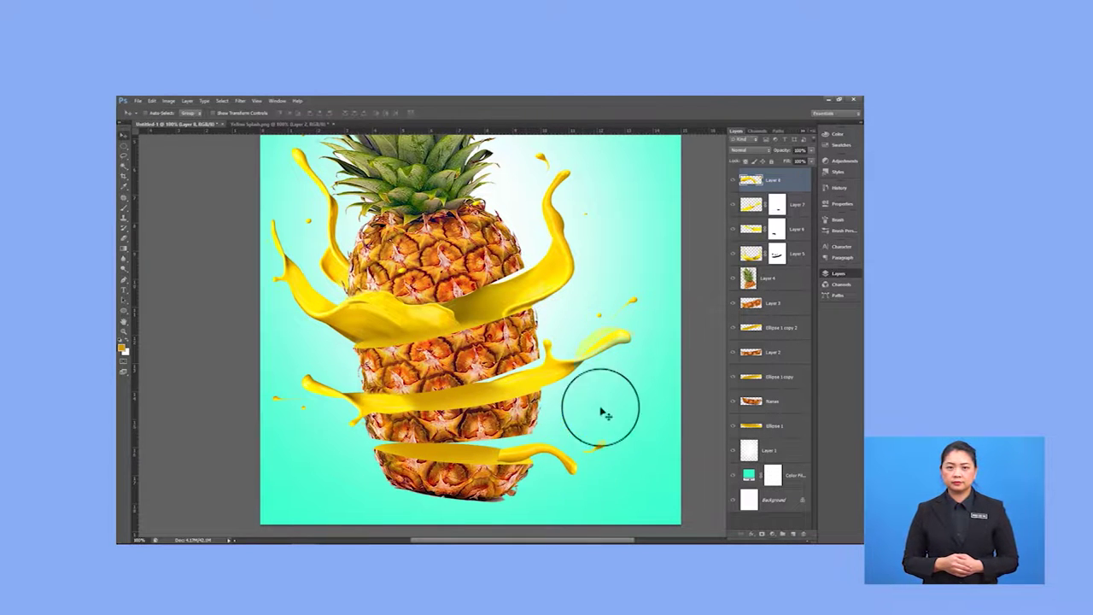
Add a layer mask to the lowest arm, shift the arm slightly inward, and brush its inner end to blend it into the cut face.
{"action": "left_click", "coordinate": [762, 534]}
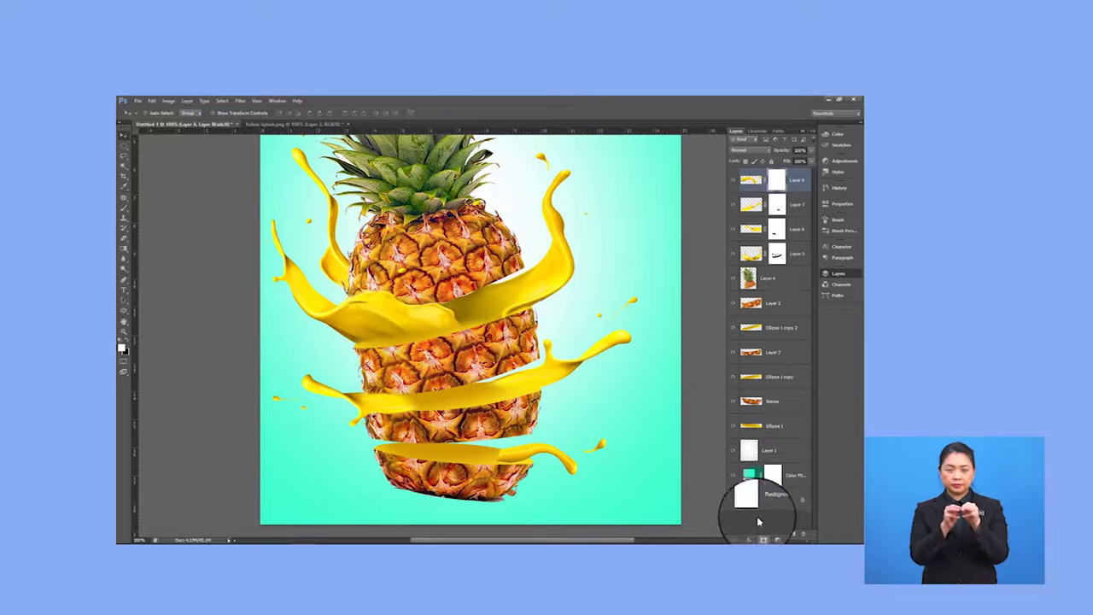
{"action": "left_click", "coordinate": [128, 343]}
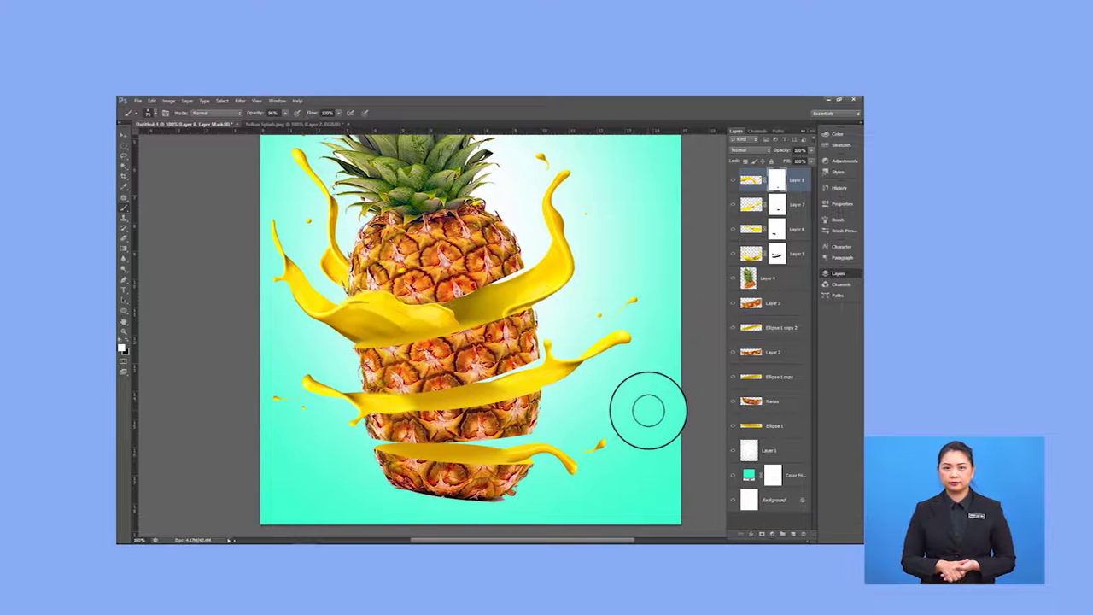
{"action": "left_click", "coordinate": [123, 135]}
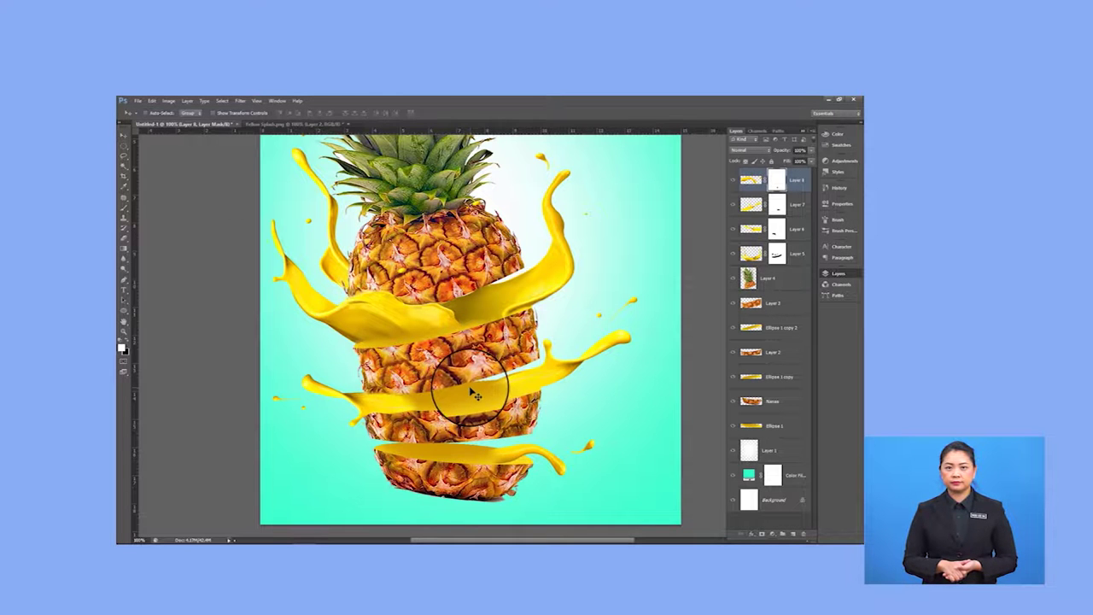
{"action": "key", "text": "b"}
{"action": "key", "text": "x"}
{"action": "left_click_drag", "start_coordinate": [496, 455], "coordinate": [420, 450]}
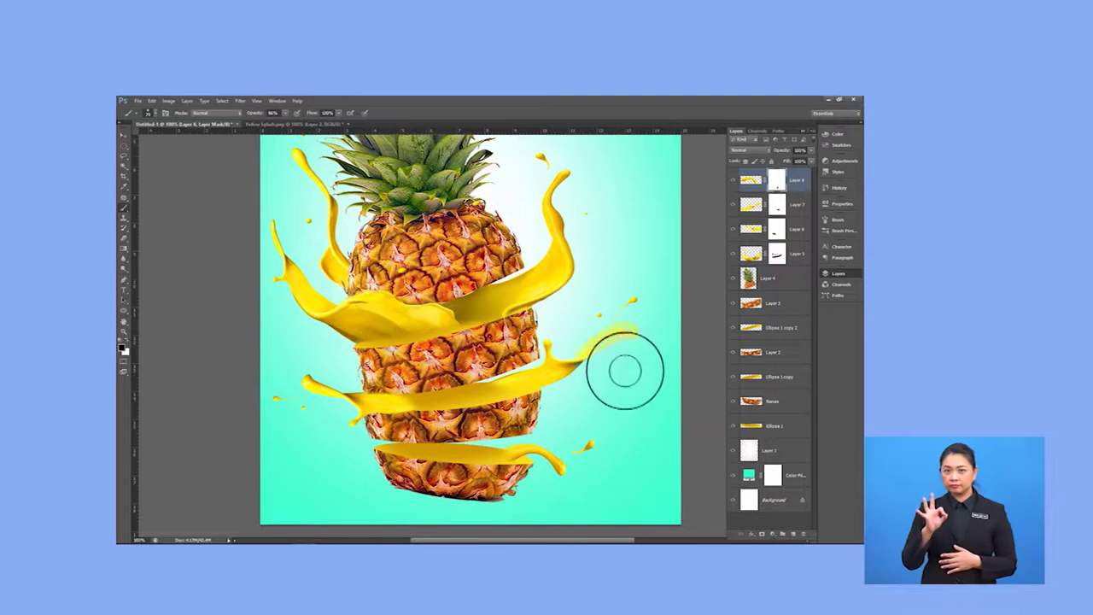
{"action": "left_click", "coordinate": [123, 134]}
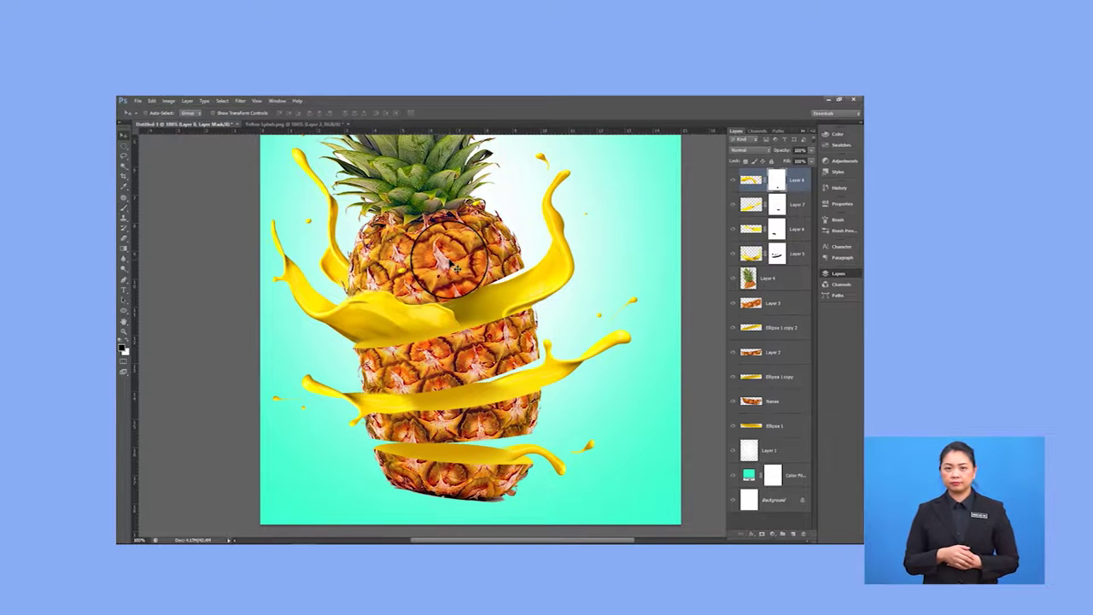
{"action": "key", "text": "ctrl+0"}
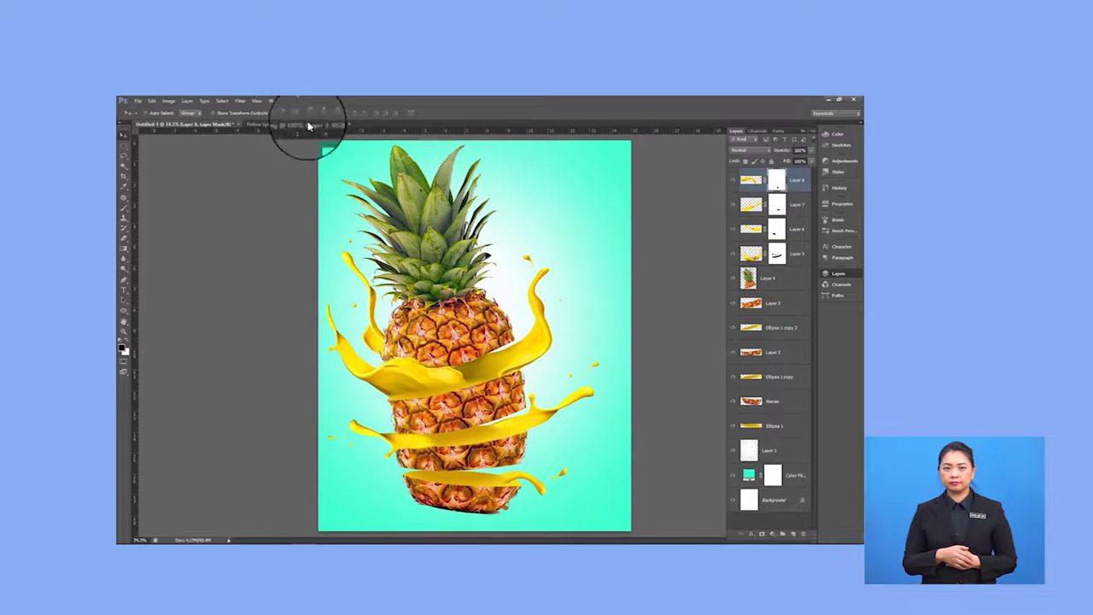
Add the text "Pineapple" beside the pineapple's leaves and set its color to white.
{"action": "left_click", "coordinate": [124, 289]}
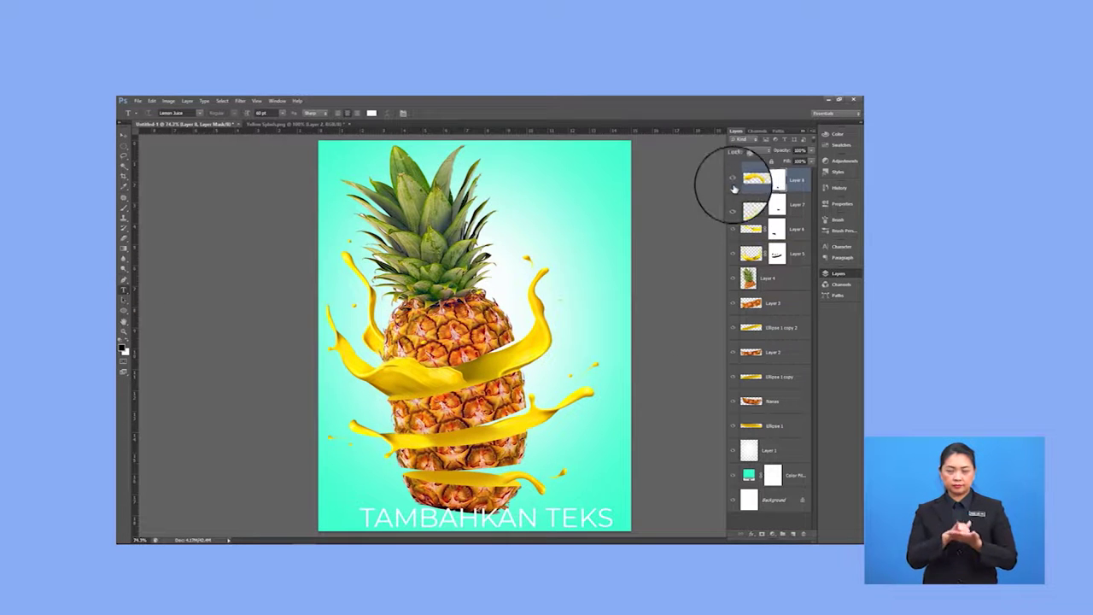
{"action": "left_click", "coordinate": [518, 207]}
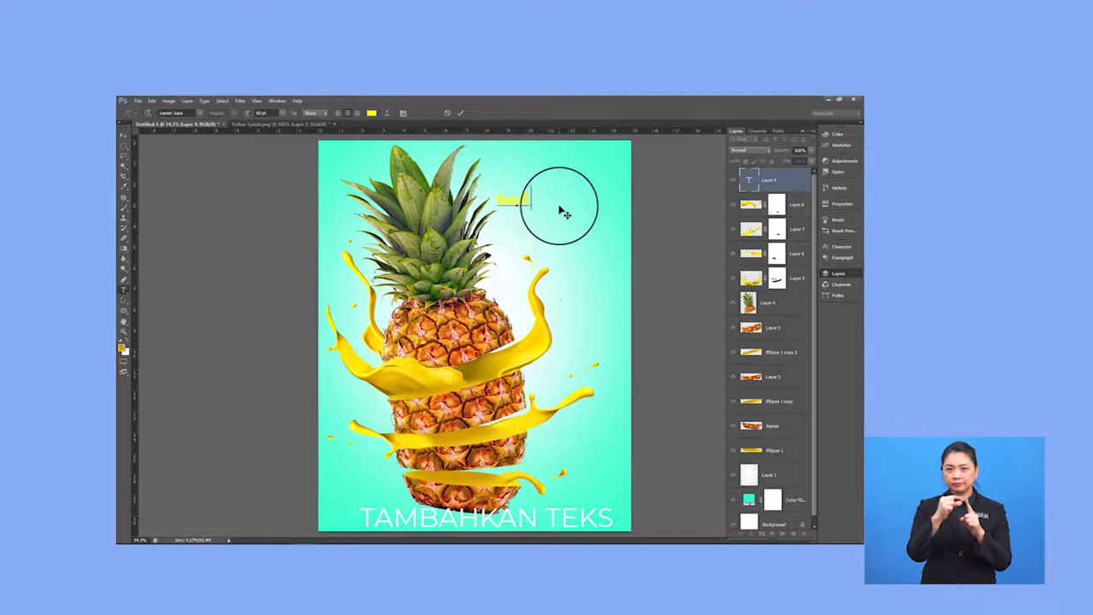
{"action": "left_click_drag", "start_coordinate": [539, 199], "coordinate": [494, 200]}
{"action": "left_click", "coordinate": [374, 112]}
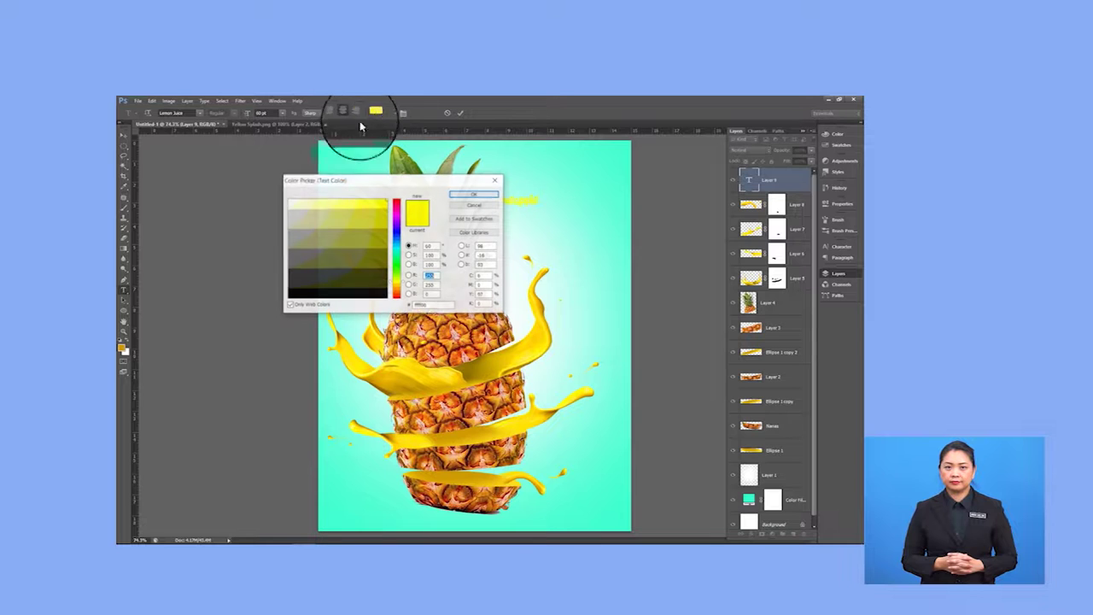
{"action": "left_click", "coordinate": [290, 201]}
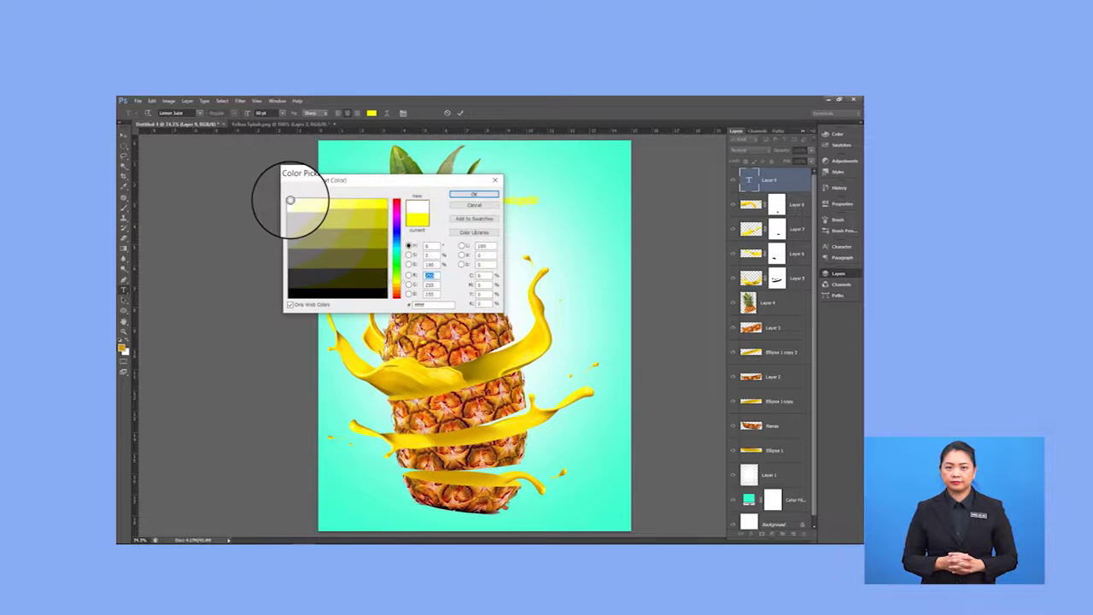
{"action": "left_click", "coordinate": [468, 198]}
Scale the "Pineapple" text to about 320% and position it in the poster's upper right corner beside the leaves.
{"action": "left_click", "coordinate": [124, 134]}
{"action": "key", "text": "ctrl+t"}
{"action": "left_click_drag", "start_coordinate": [539, 190], "coordinate": [617, 158]}
{"action": "left_click_drag", "start_coordinate": [493, 208], "coordinate": [473, 218]}
{"action": "left_click_drag", "start_coordinate": [584, 188], "coordinate": [581, 188]}
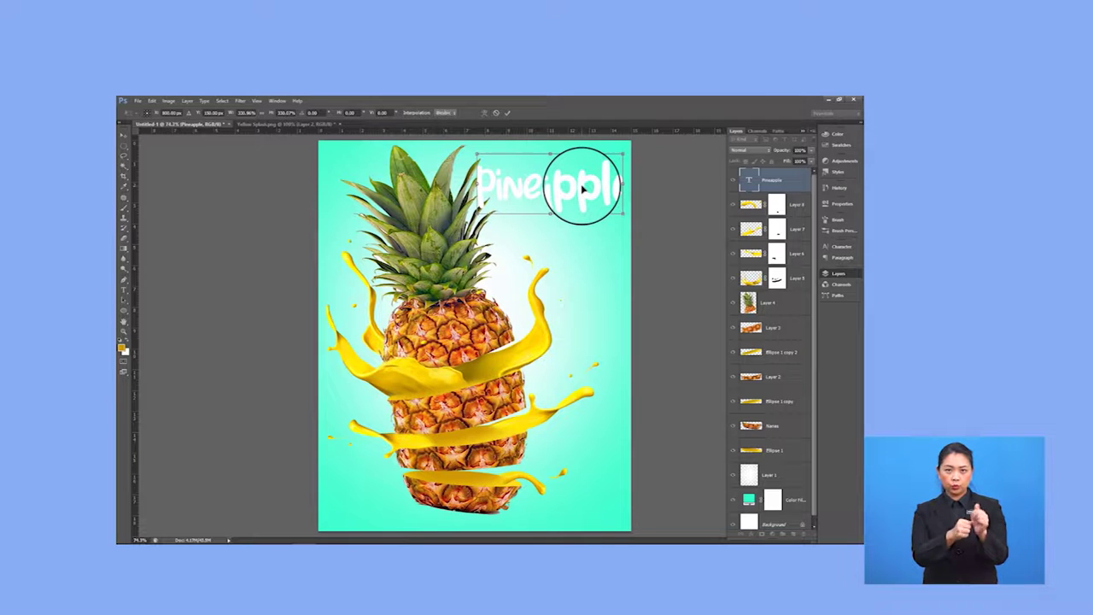
Add the white text "Juice", enlarge it, and center it directly beneath the word "Pineapple".
{"action": "left_click", "coordinate": [124, 289]}
{"action": "left_click", "coordinate": [525, 237]}
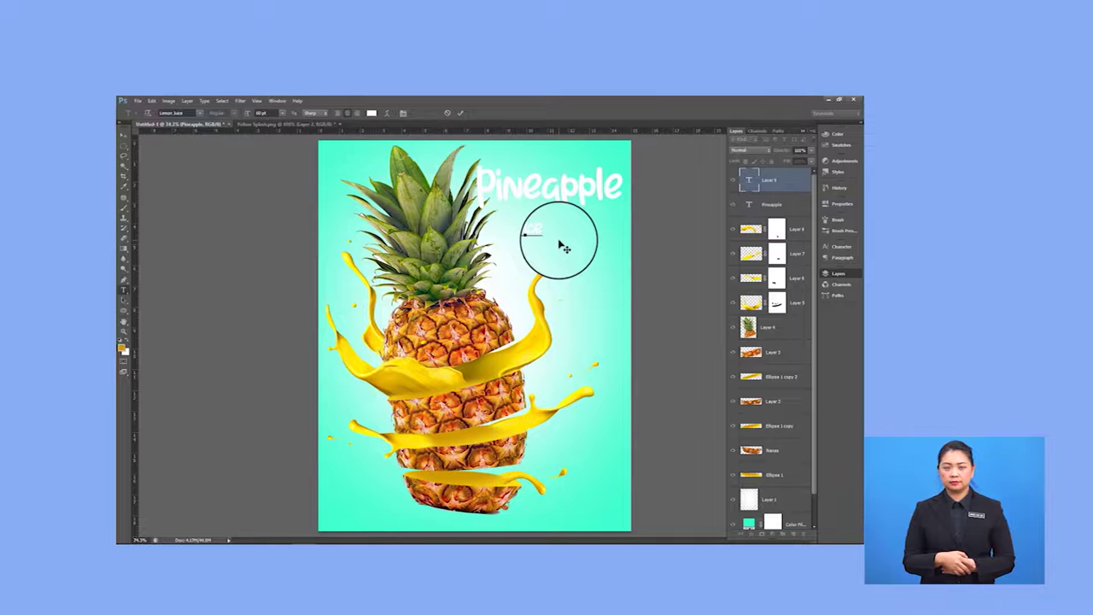
{"action": "left_click", "coordinate": [122, 138]}
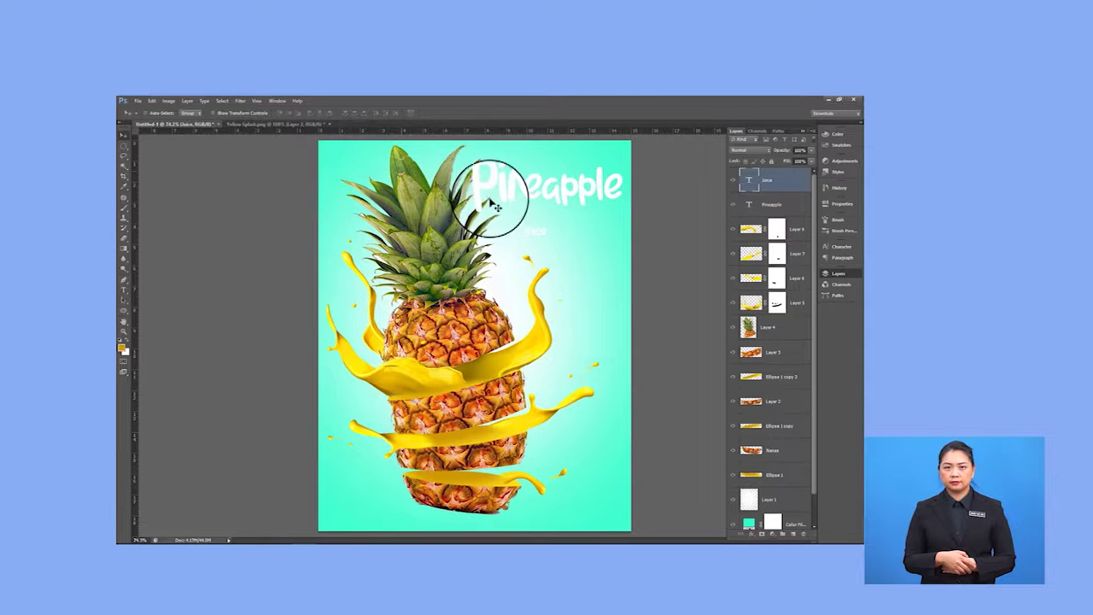
{"action": "left_click_drag", "start_coordinate": [532, 237], "coordinate": [568, 214]}
{"action": "key", "text": "ctrl+t"}
{"action": "key", "text": "Return"}
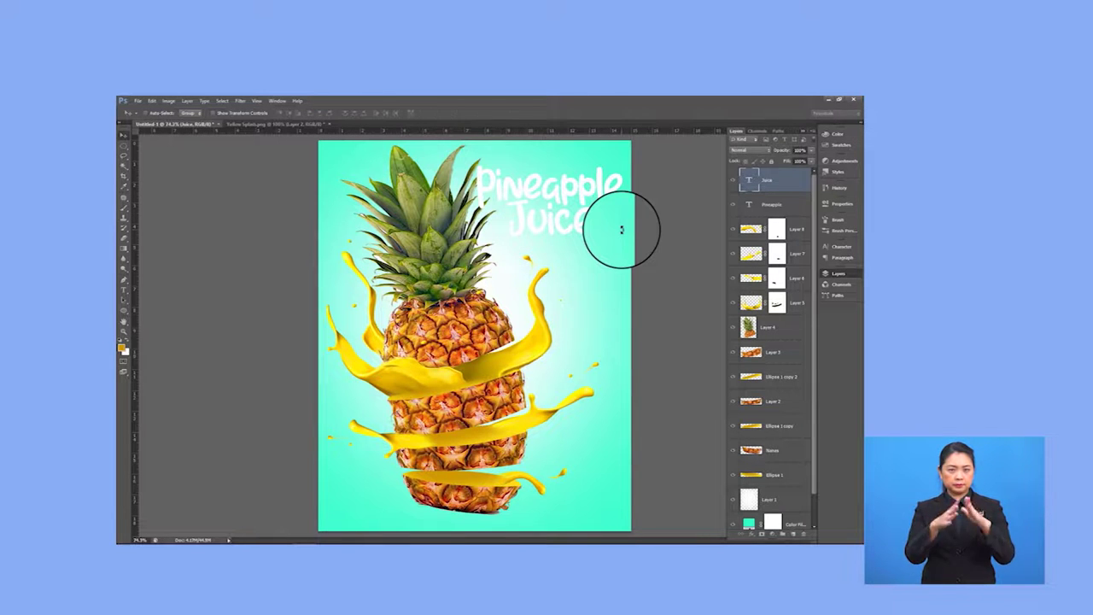
Group the two title text layers and apply a thin black outside Stroke and a Multiply Drop Shadow to the group.
{"action": "left_click", "coordinate": [782, 210]}
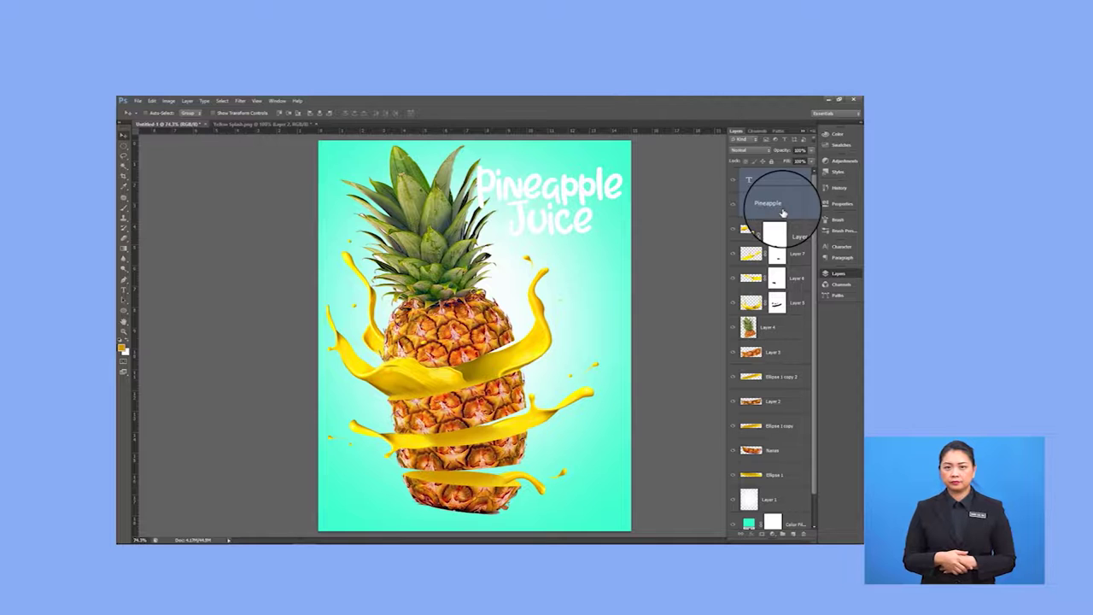
{"action": "key", "text": "ctrl+g"}
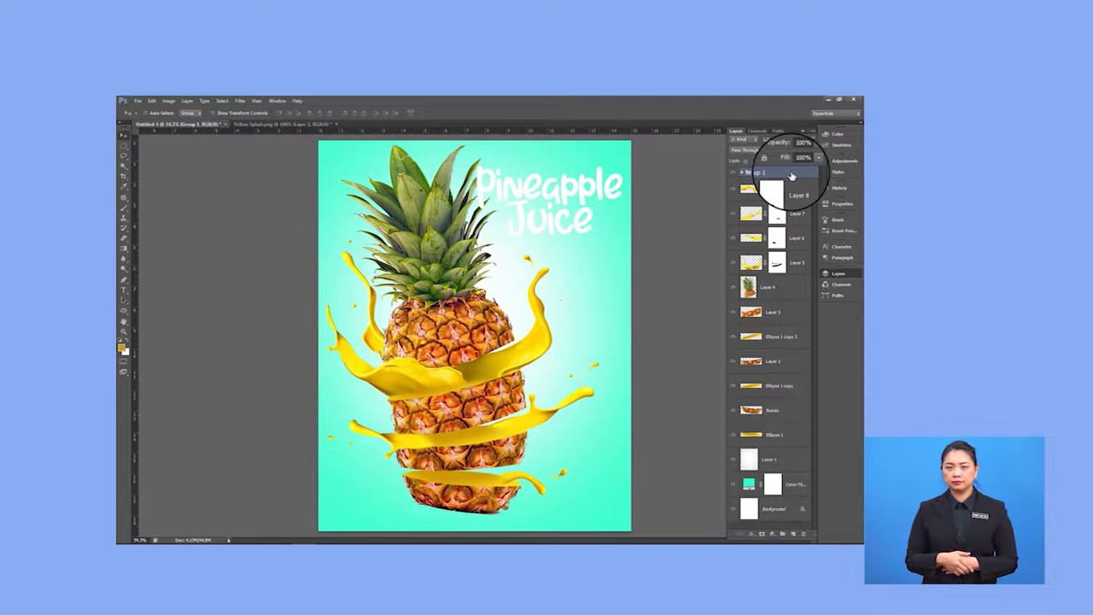
{"action": "double_click", "coordinate": [792, 176]}
{"action": "mouse_move", "coordinate": [445, 180]}
{"action": "left_mouse_down"}
{"action": "mouse_move", "coordinate": [457, 265]}
{"action": "mouse_move", "coordinate": [496, 291]}
{"action": "left_mouse_up"}
{"action": "left_click", "coordinate": [419, 347]}
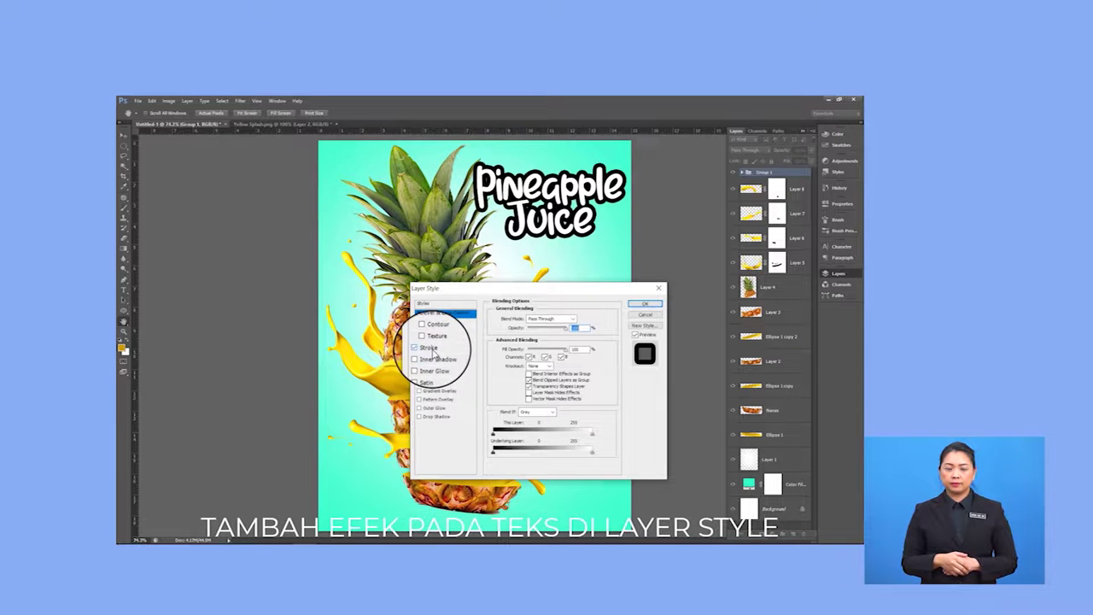
{"action": "left_click", "coordinate": [431, 349]}
{"action": "left_click_drag", "start_coordinate": [528, 322], "coordinate": [521, 323]}
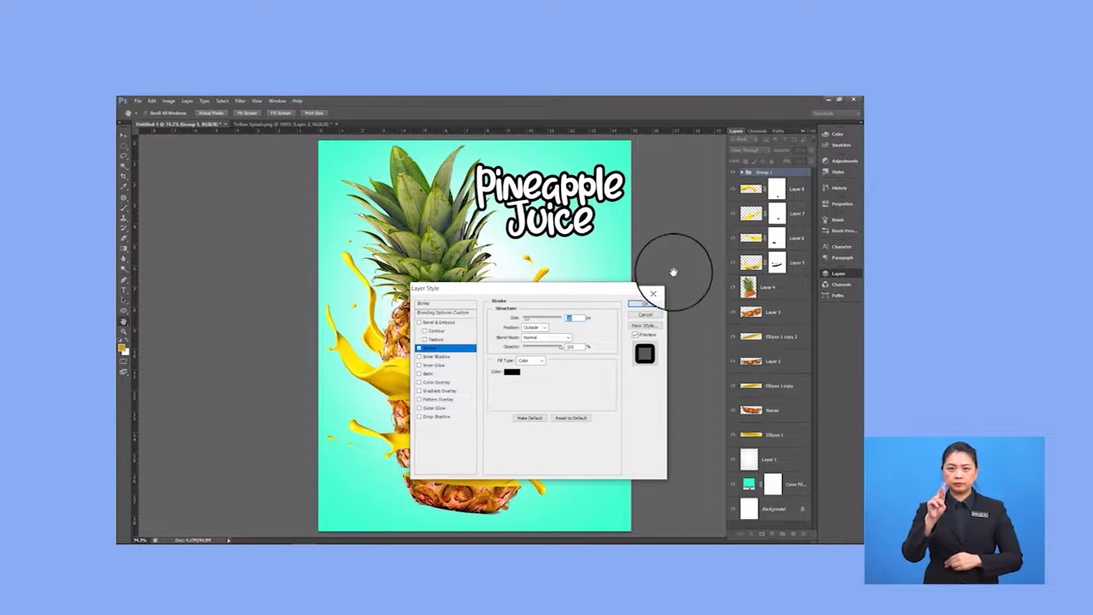
{"action": "left_click", "coordinate": [436, 416]}
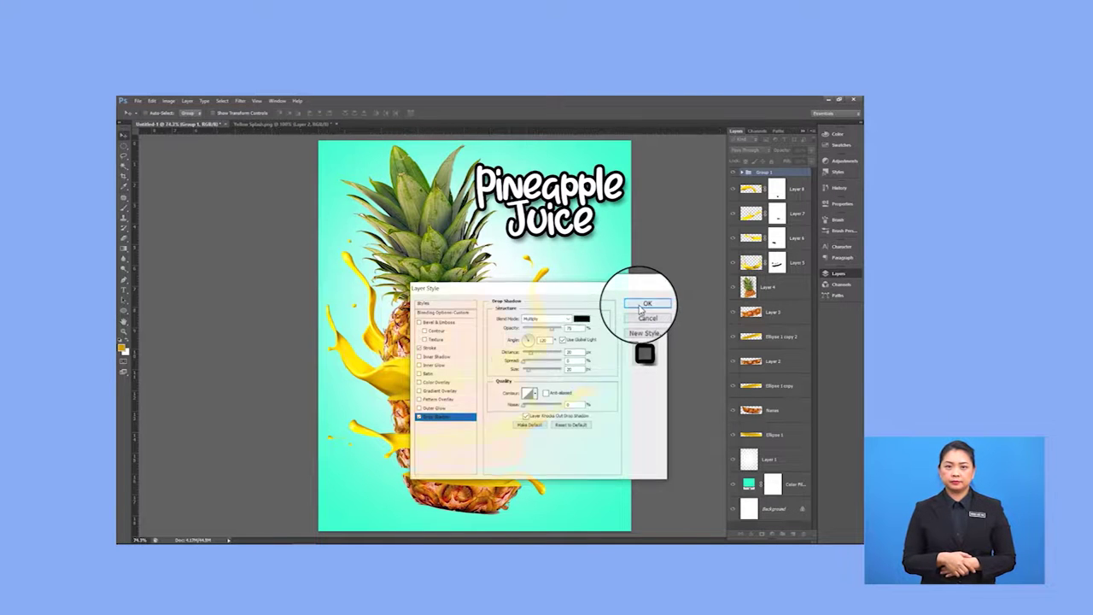
{"action": "left_click", "coordinate": [646, 304]}
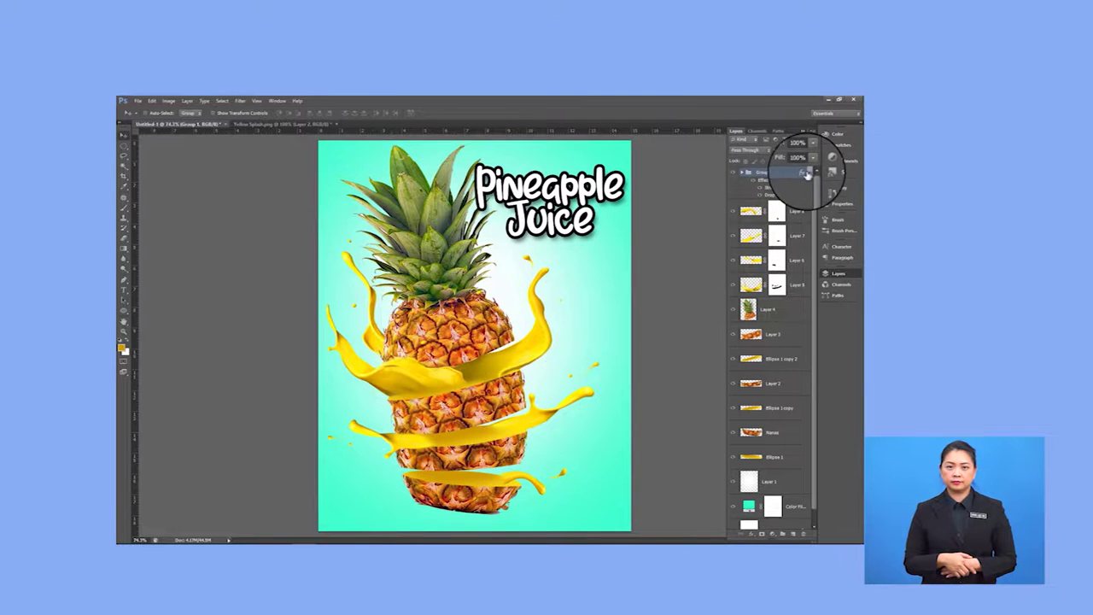
Move the title group below the Ellipse 1 layer so it sits behind the pineapple, and nudge its position.
{"action": "left_click", "coordinate": [807, 173]}
{"action": "left_click_drag", "start_coordinate": [756, 172], "coordinate": [749, 443]}
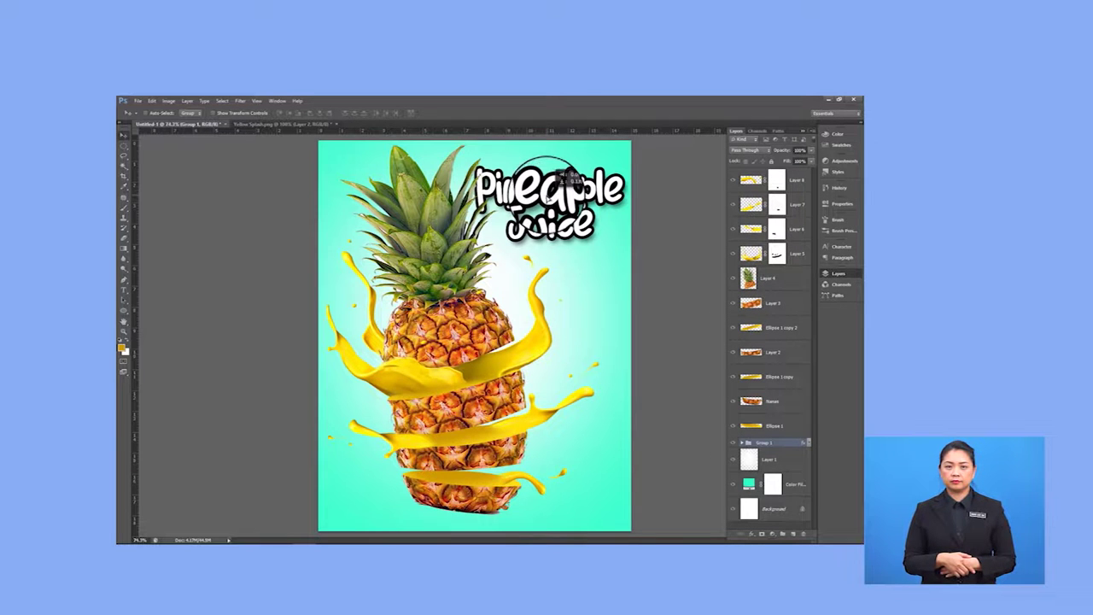
{"action": "left_click_drag", "start_coordinate": [523, 182], "coordinate": [570, 185]}
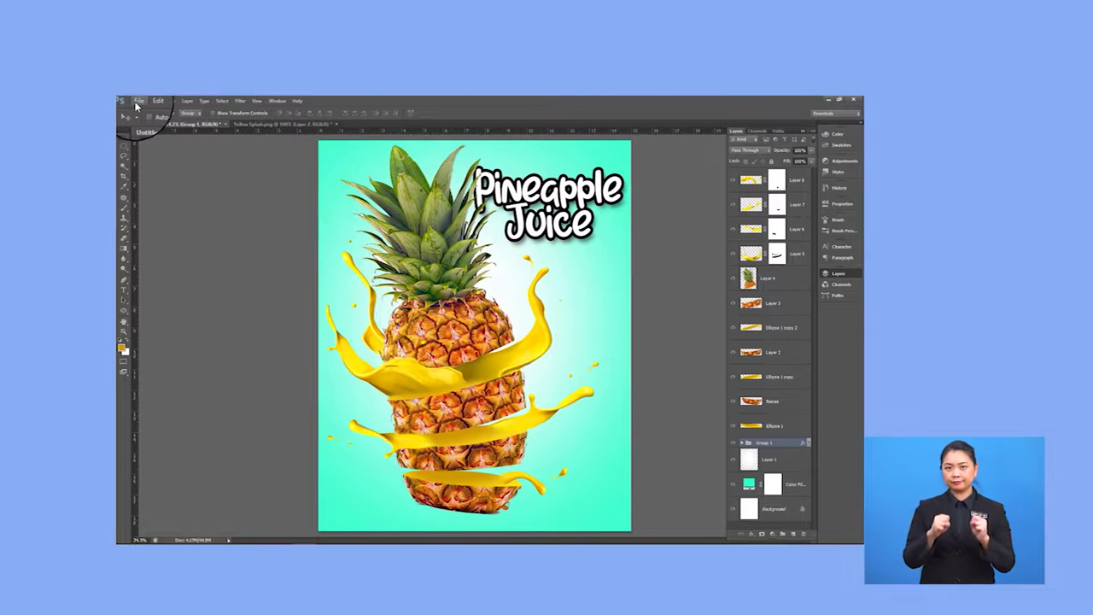
Save the poster as the Photoshop file "Poster Nanas" in the Sample gambar folder, with Maximize Compatibility on.
{"action": "key", "text": "ctrl+minus"}
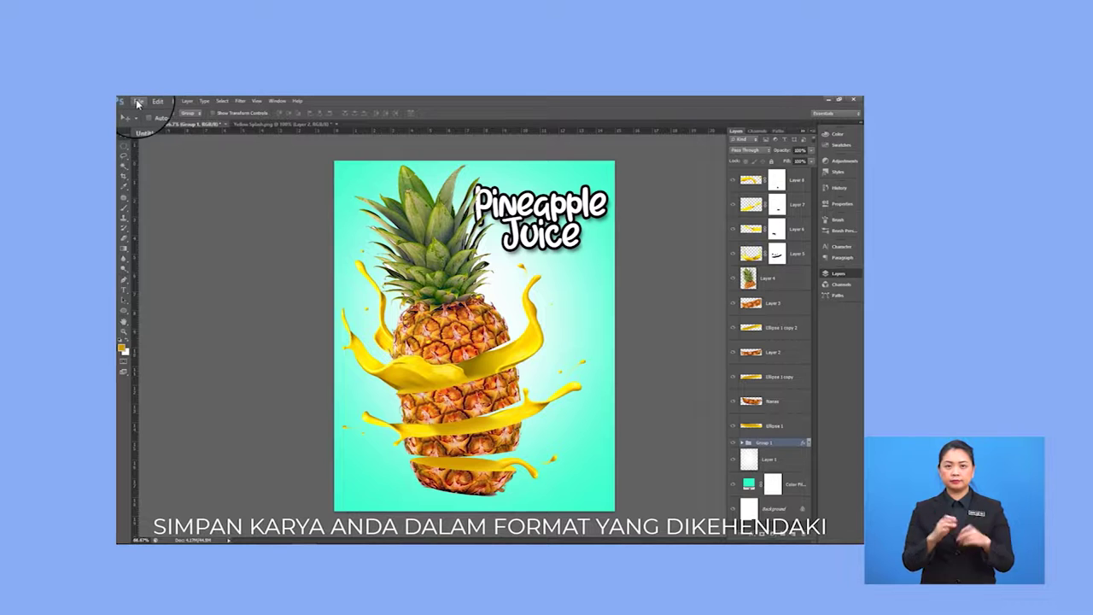
{"action": "left_click", "coordinate": [137, 101]}
{"action": "left_click", "coordinate": [163, 224]}
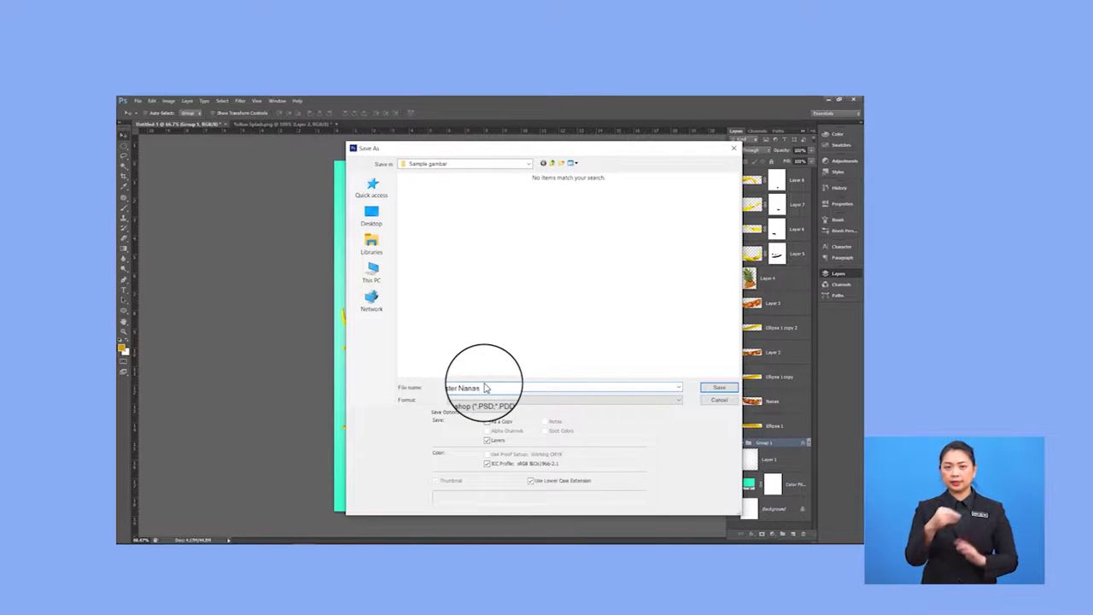
{"action": "left_click", "coordinate": [717, 389]}
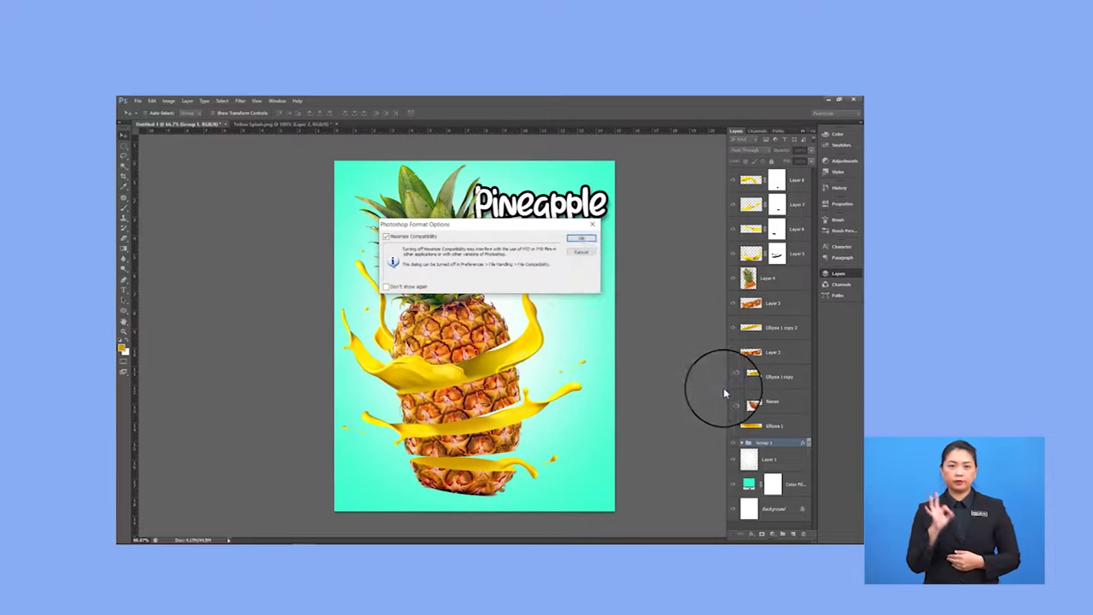
{"action": "left_click", "coordinate": [581, 236]}
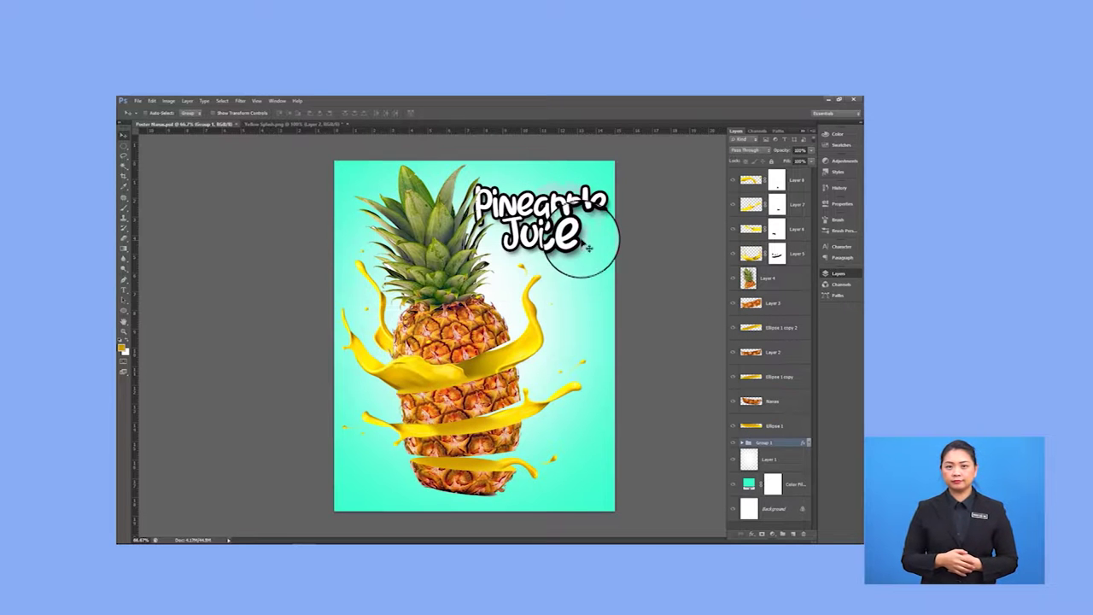
Save a JPEG copy of the poster as "Poster Nanas.jpg" in the Sample gambar folder, accepting the JPEG options.
{"action": "left_click", "coordinate": [138, 103]}
{"action": "left_click", "coordinate": [140, 215]}
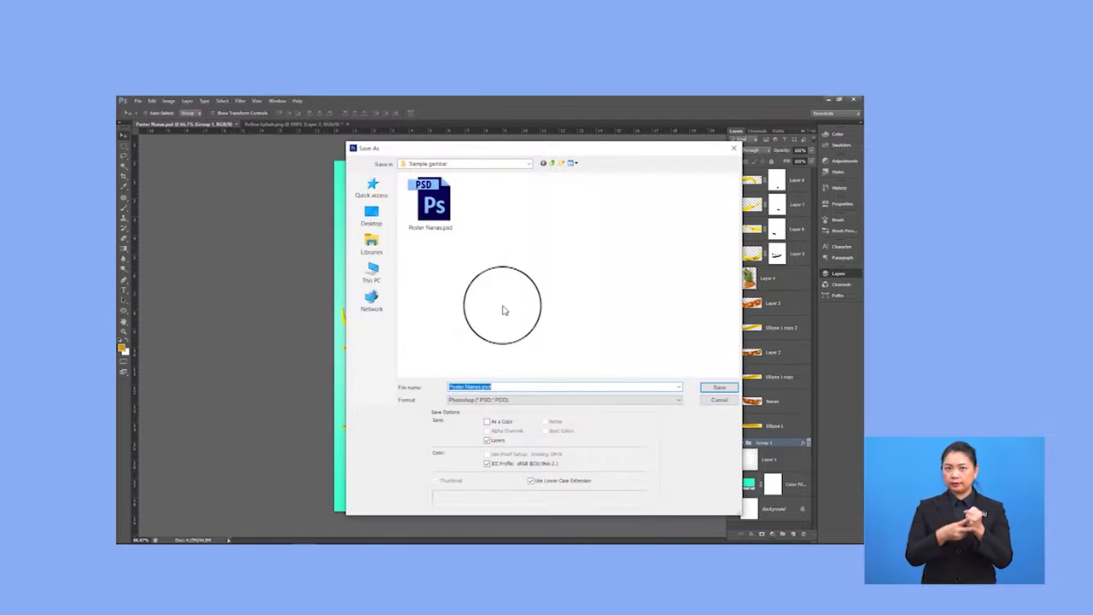
{"action": "left_click", "coordinate": [530, 400]}
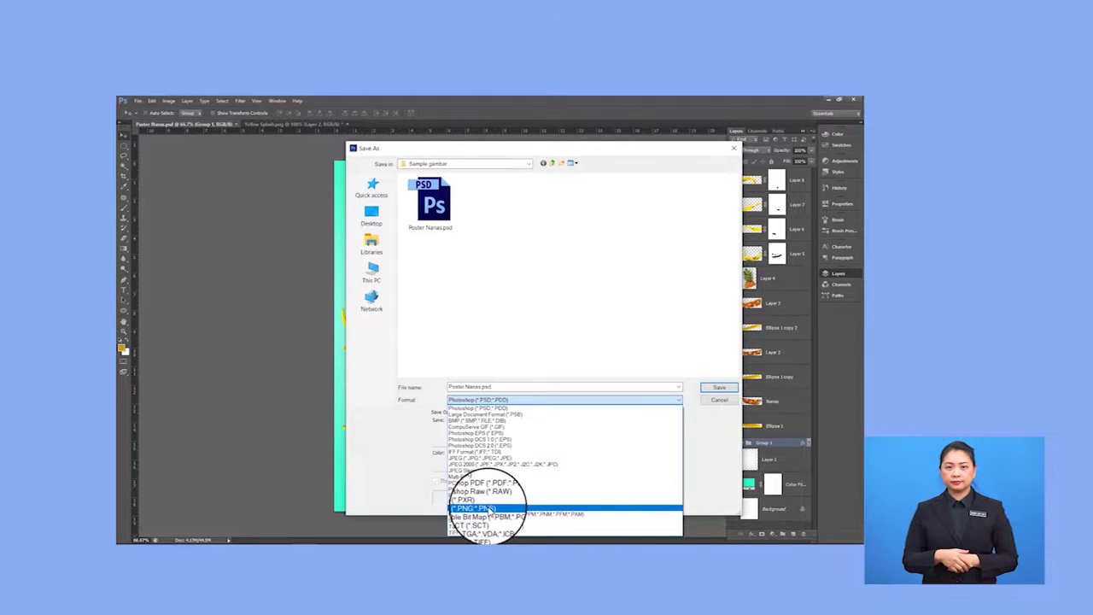
{"action": "left_click", "coordinate": [487, 459]}
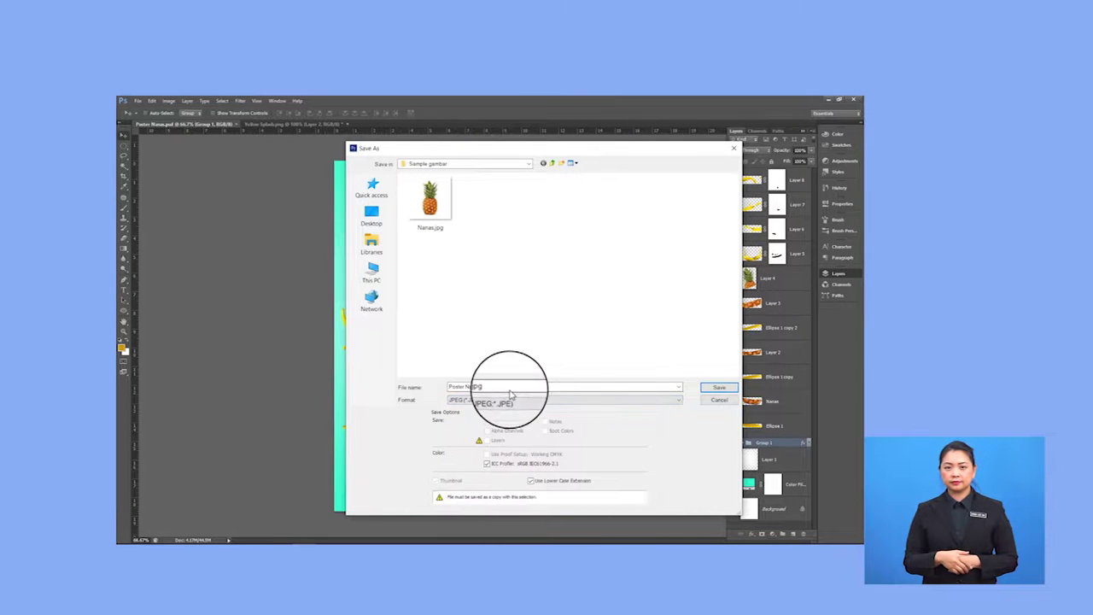
{"action": "left_click", "coordinate": [718, 390]}
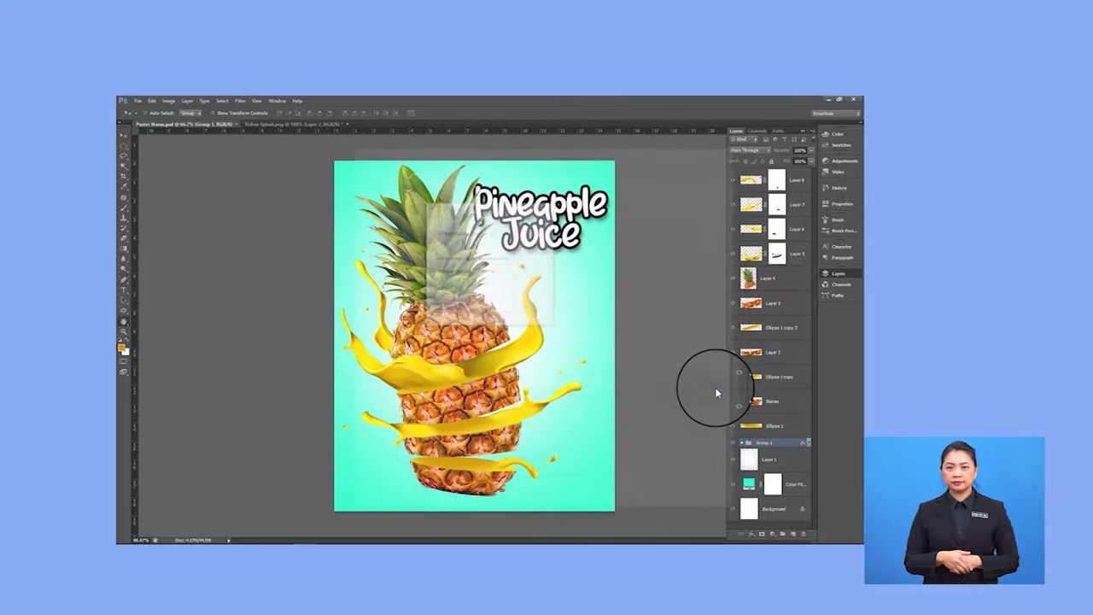
{"action": "left_click", "coordinate": [536, 222]}
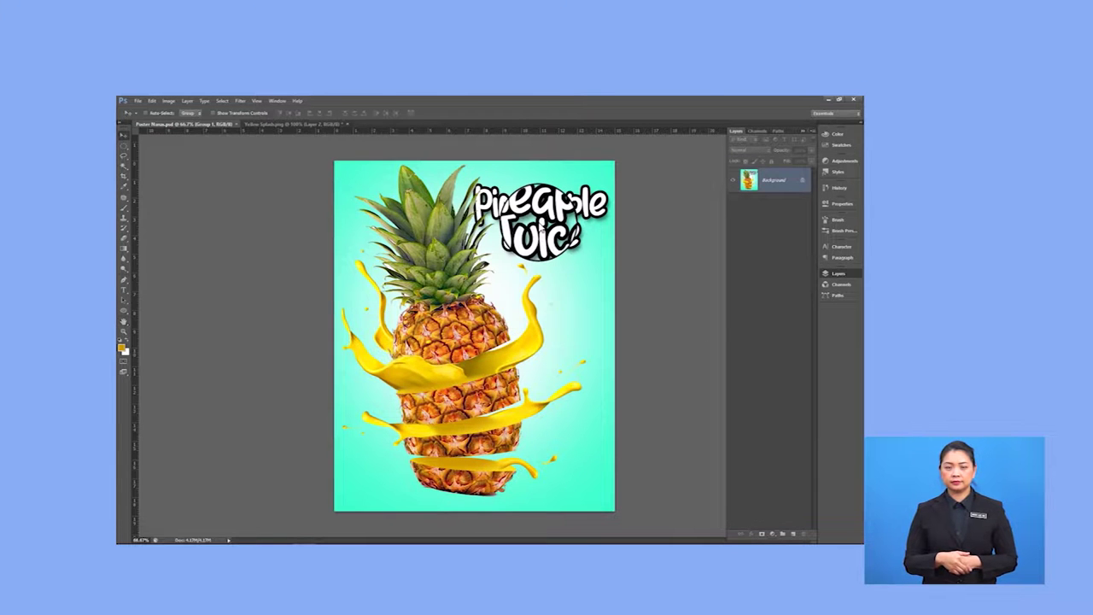